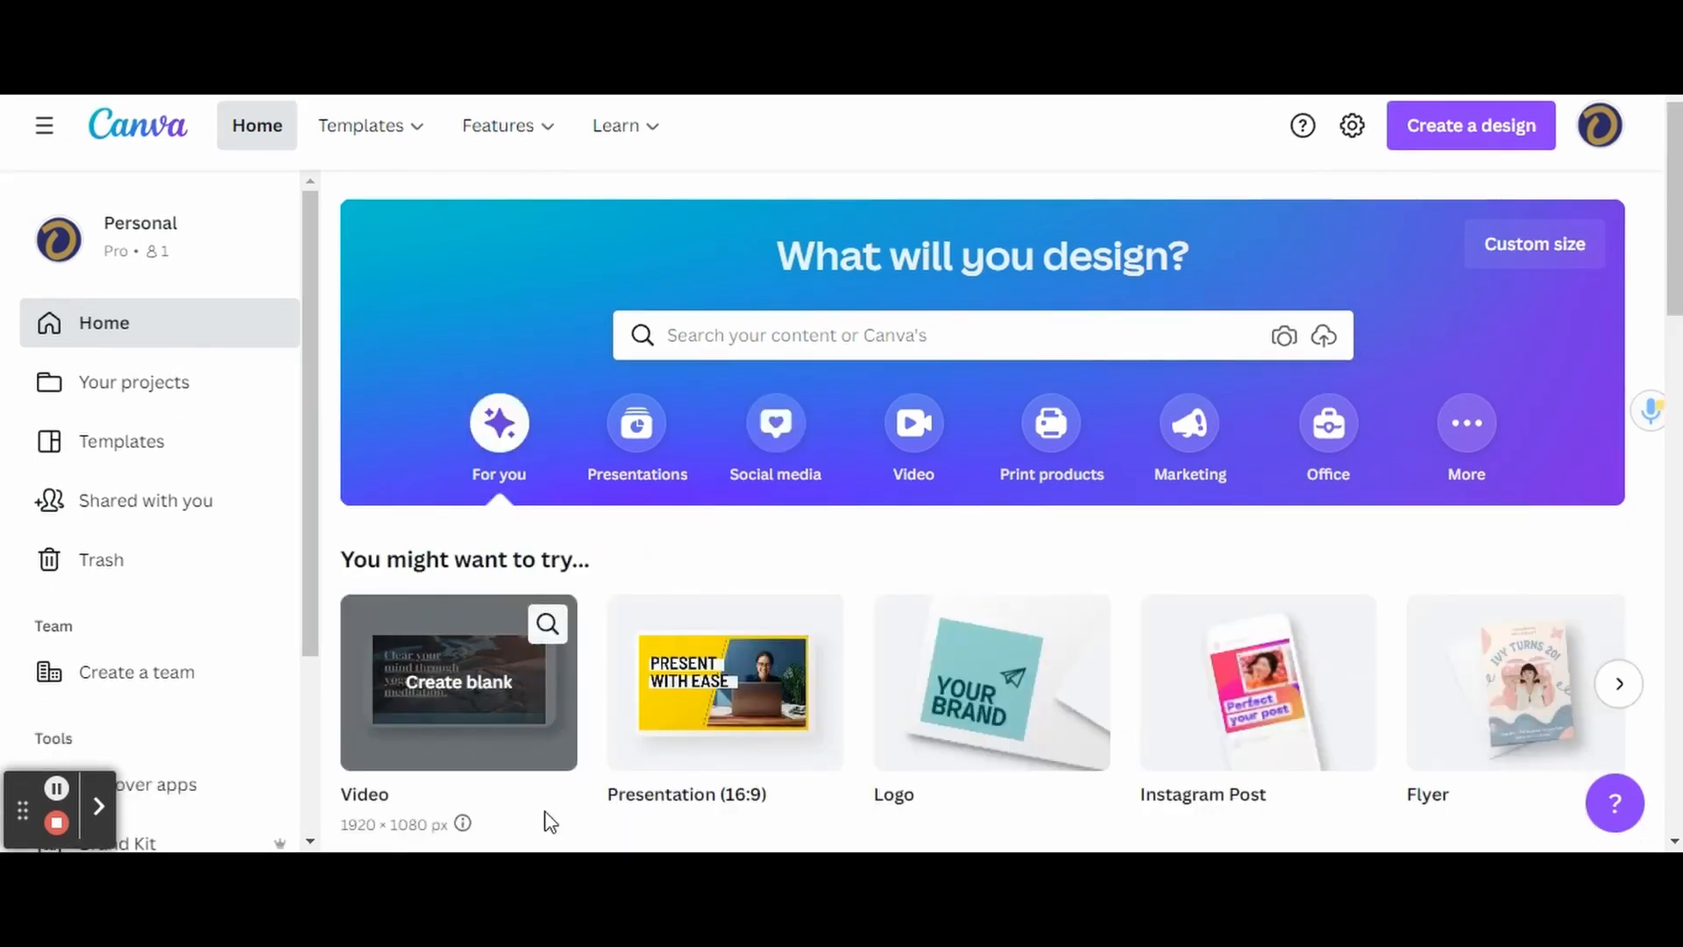
Step: Create a new blank custom-size design measuring 12 × 12 inches
{"action": "left_click", "coordinate": [1452, 128]}
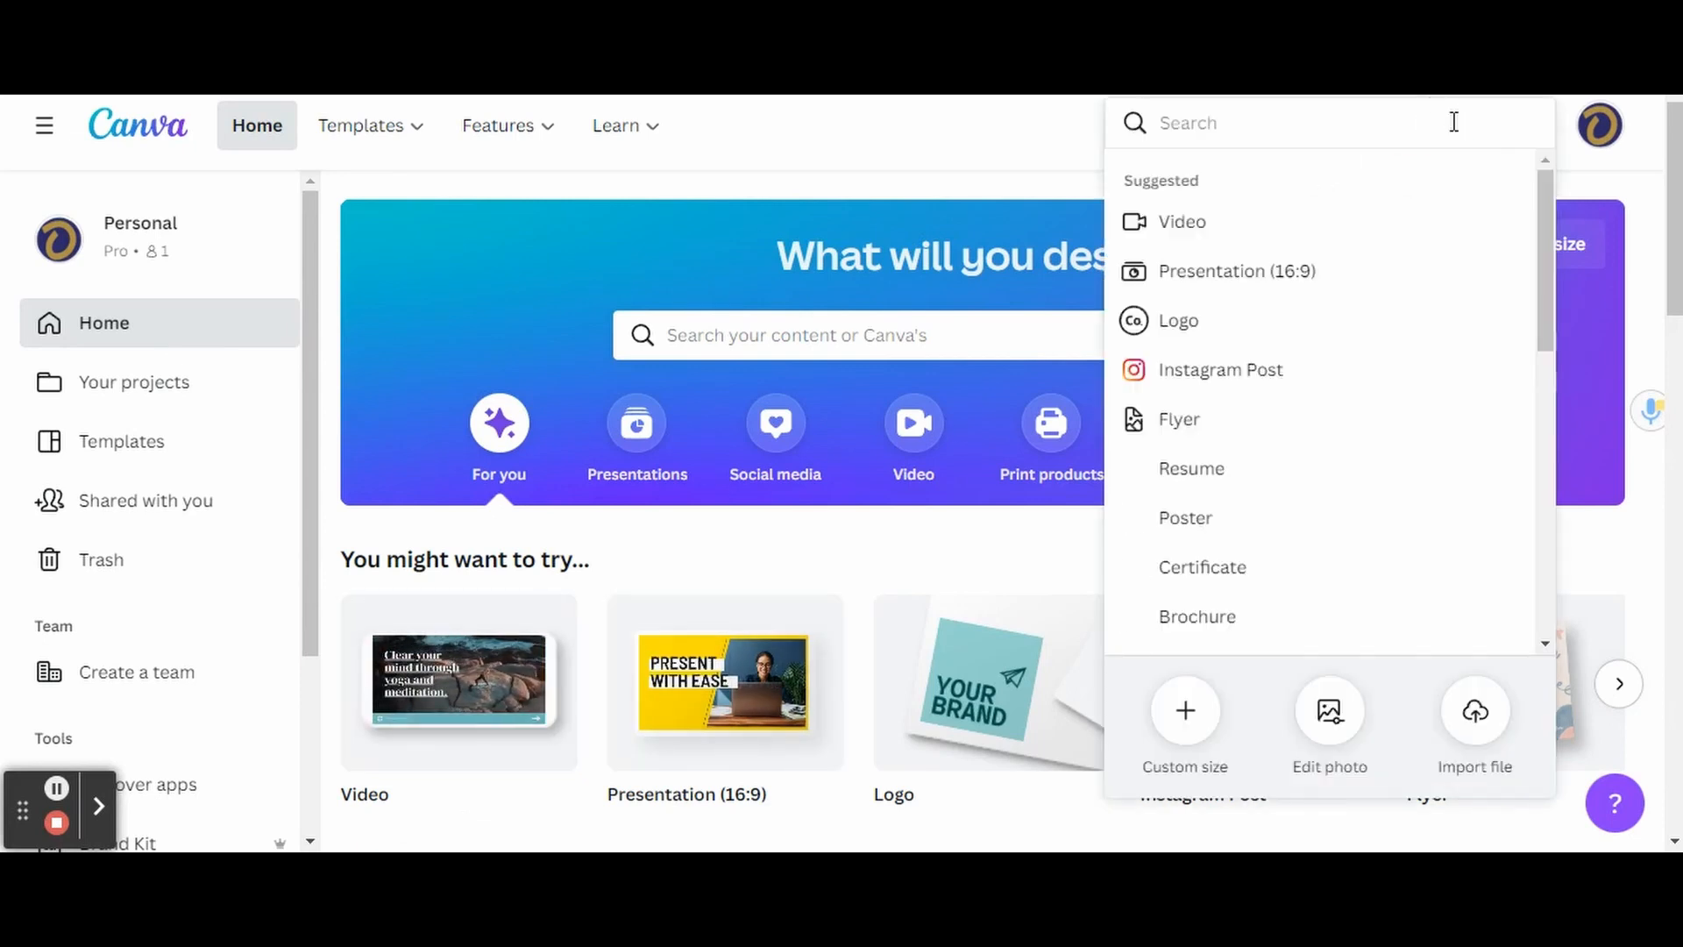
{"action": "left_click", "coordinate": [1185, 710]}
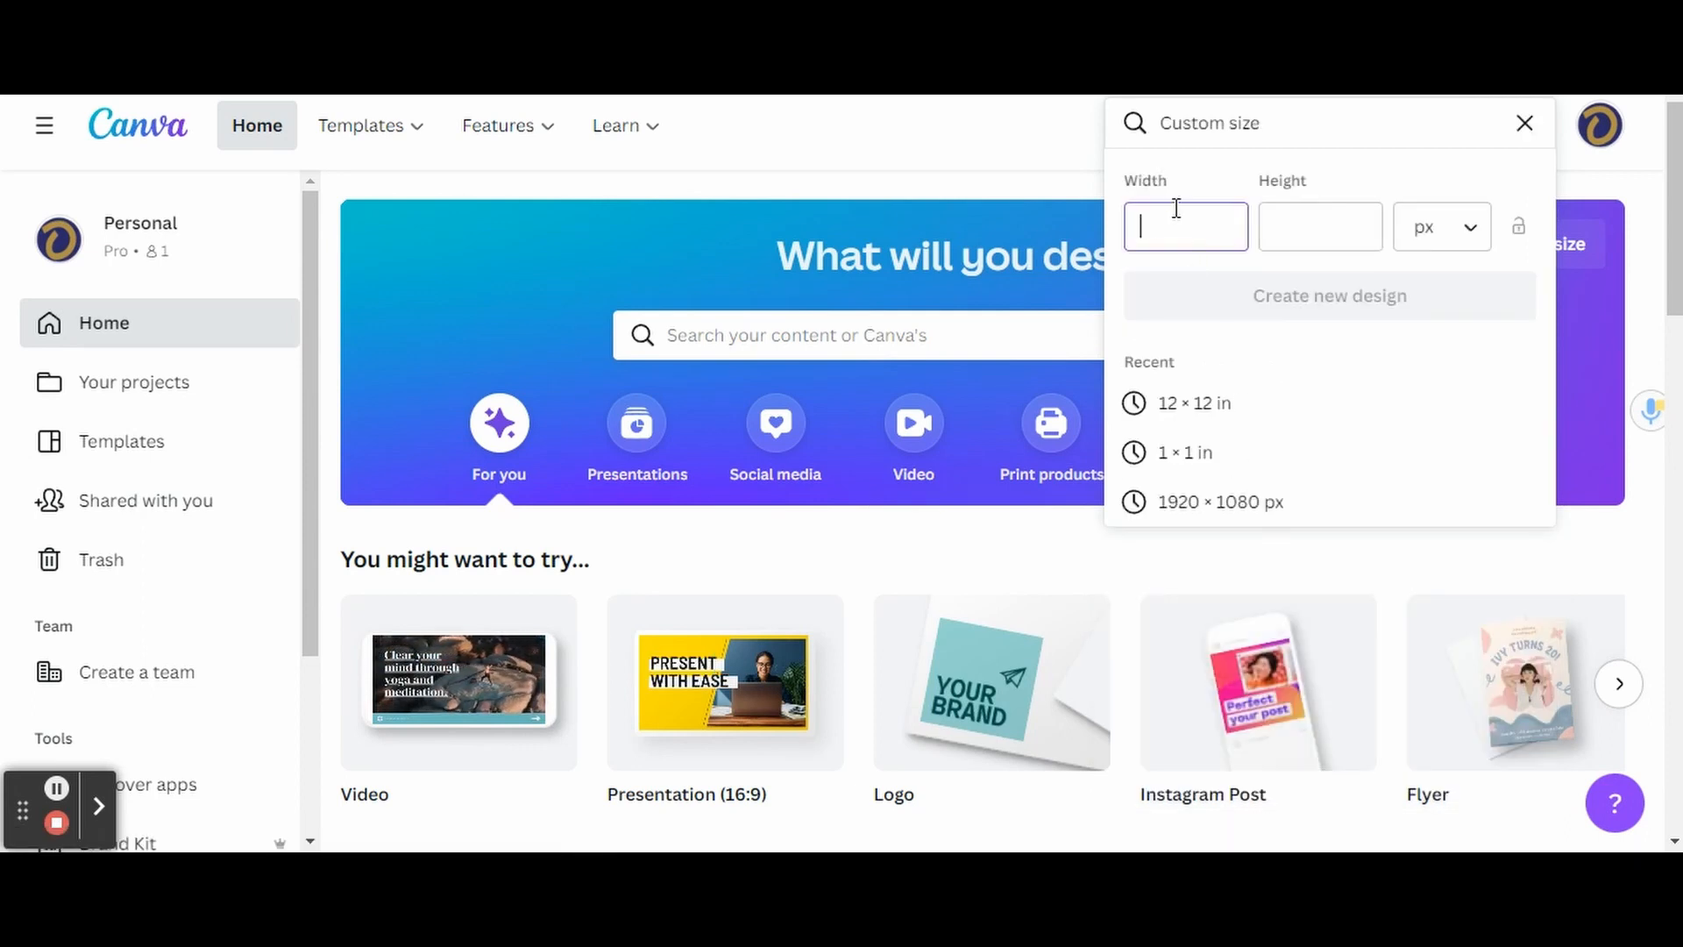
{"action": "left_click", "coordinate": [1475, 231]}
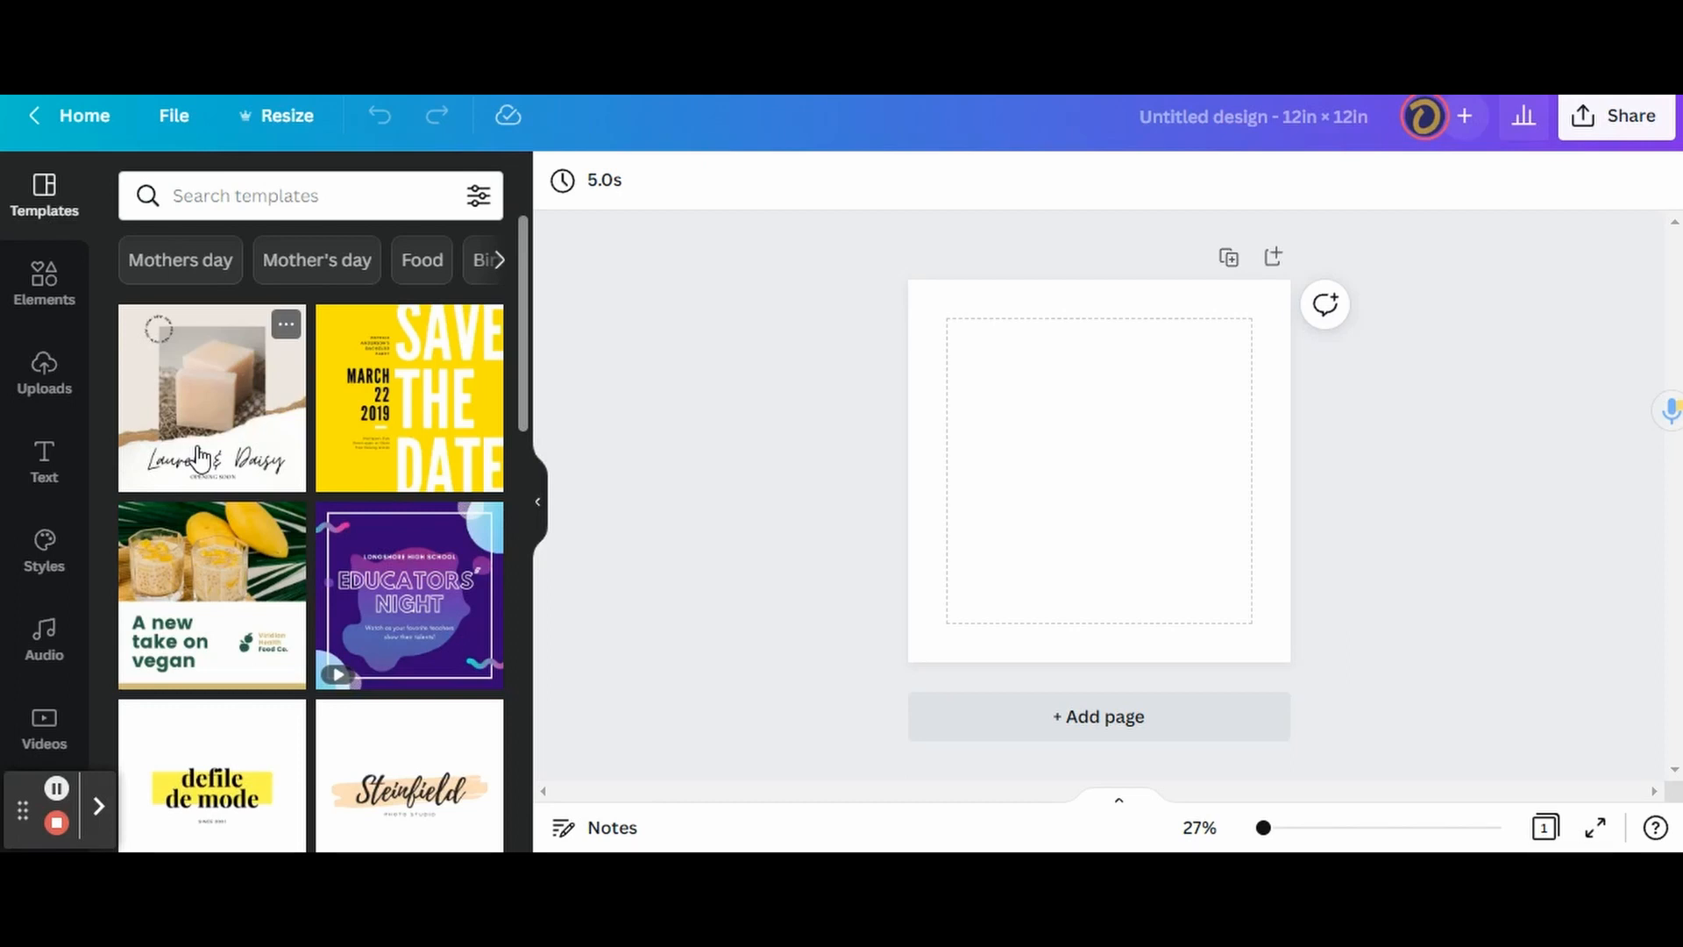
Step: Search for "calypso background" and add the pink geometric floral pattern to the page
{"action": "left_click", "coordinate": [291, 198]}
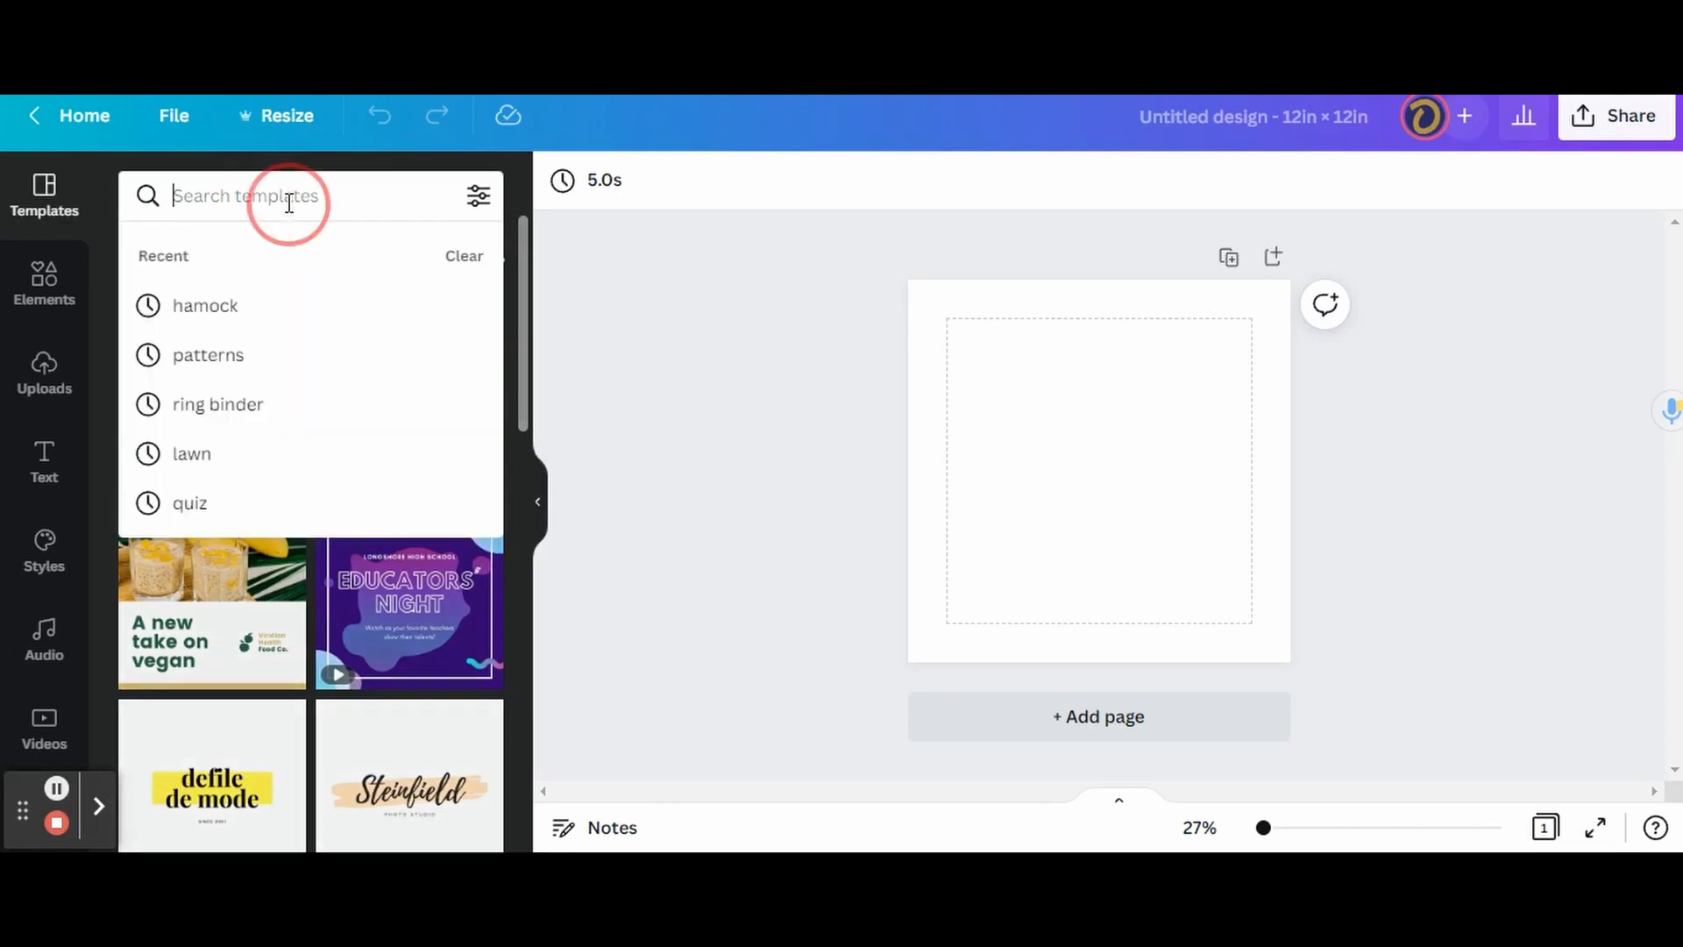
{"action": "type", "text": "calypso"}
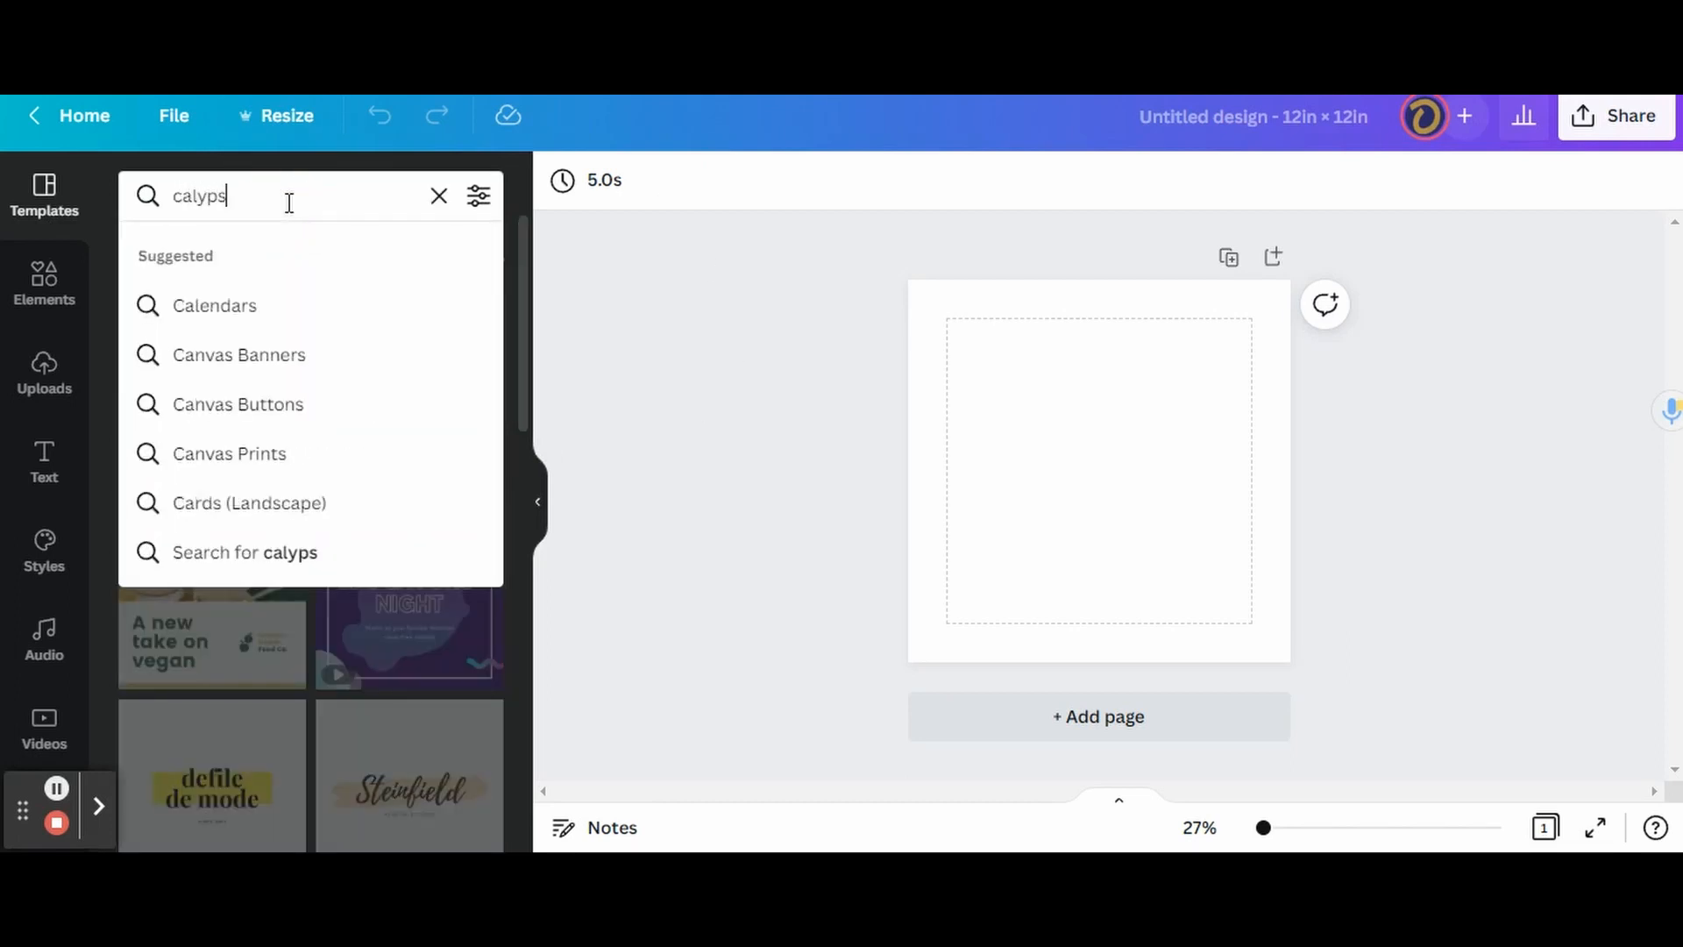
{"action": "type", "text": " background"}
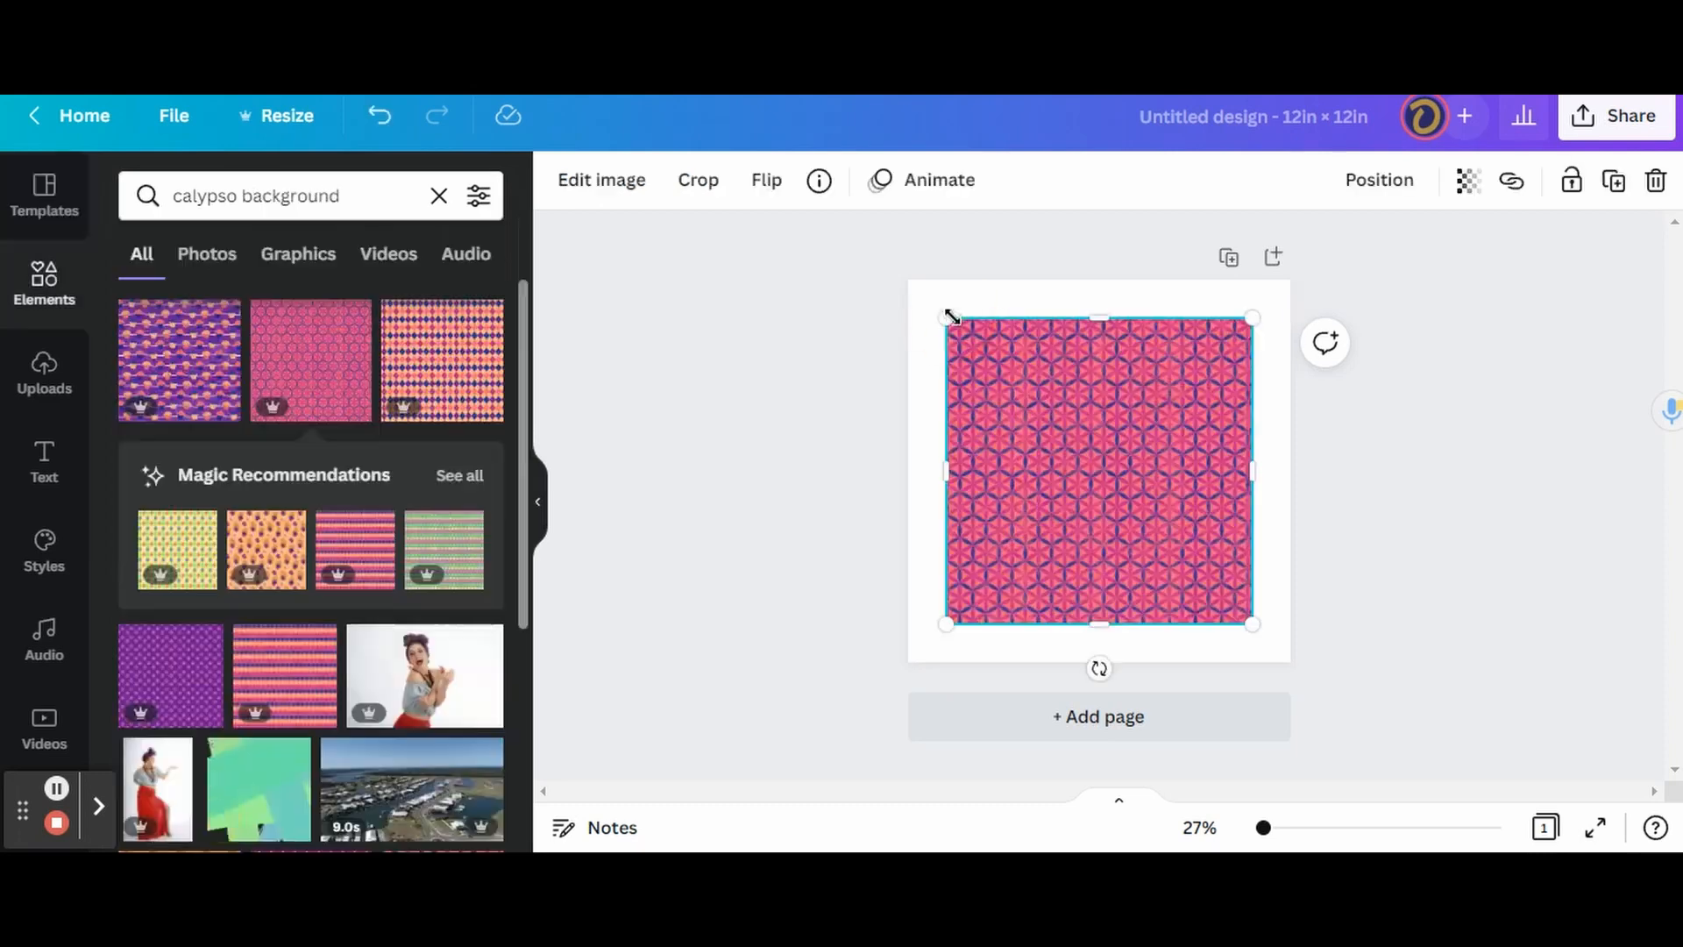
Step: Enlarge the pink pattern image from opposite corners until it covers the whole page
{"action": "left_click_drag", "start_coordinate": [947, 314], "coordinate": [901, 276]}
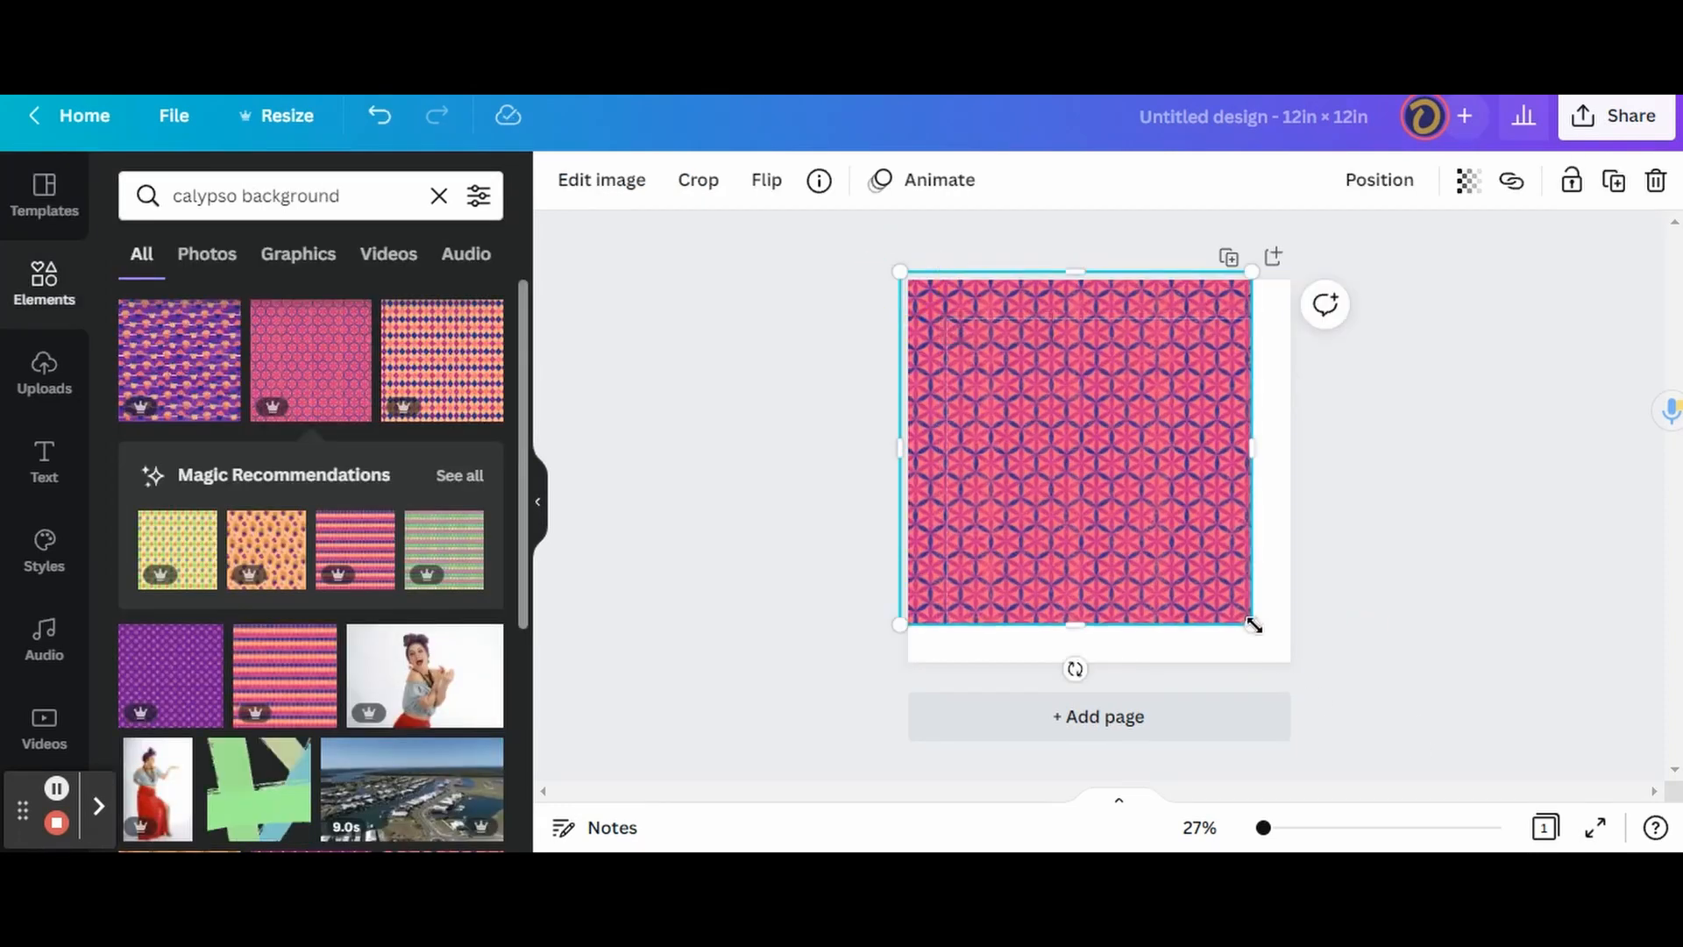
{"action": "left_click_drag", "start_coordinate": [1254, 628], "coordinate": [1306, 676]}
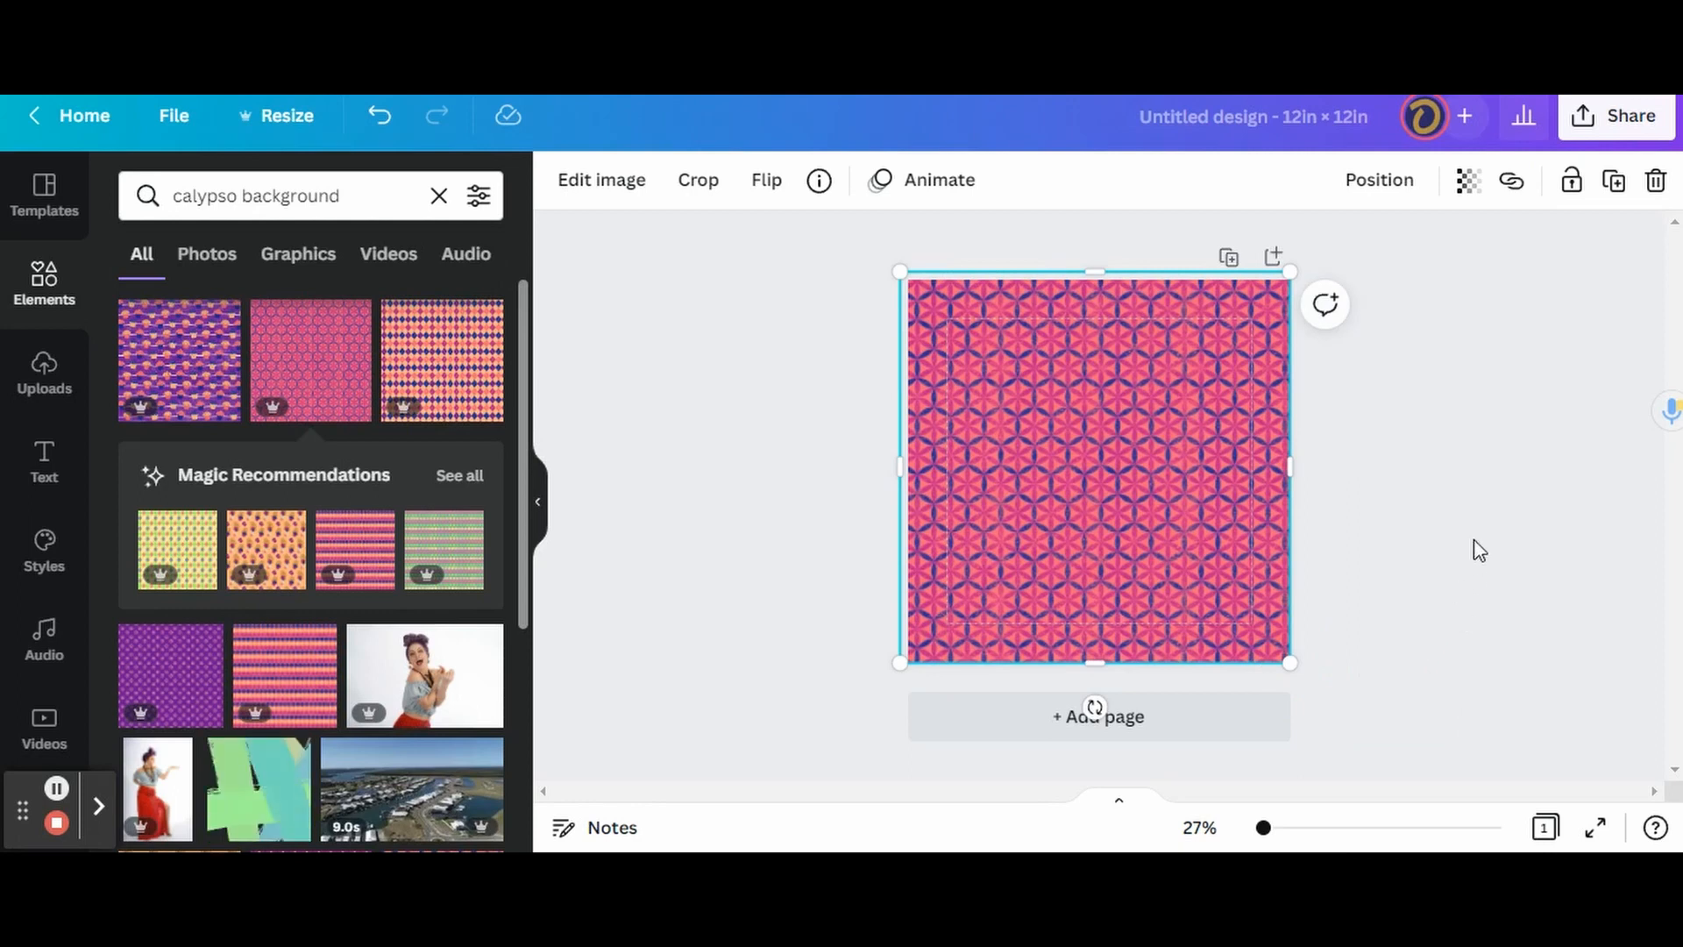
{"action": "left_click", "coordinate": [1360, 503]}
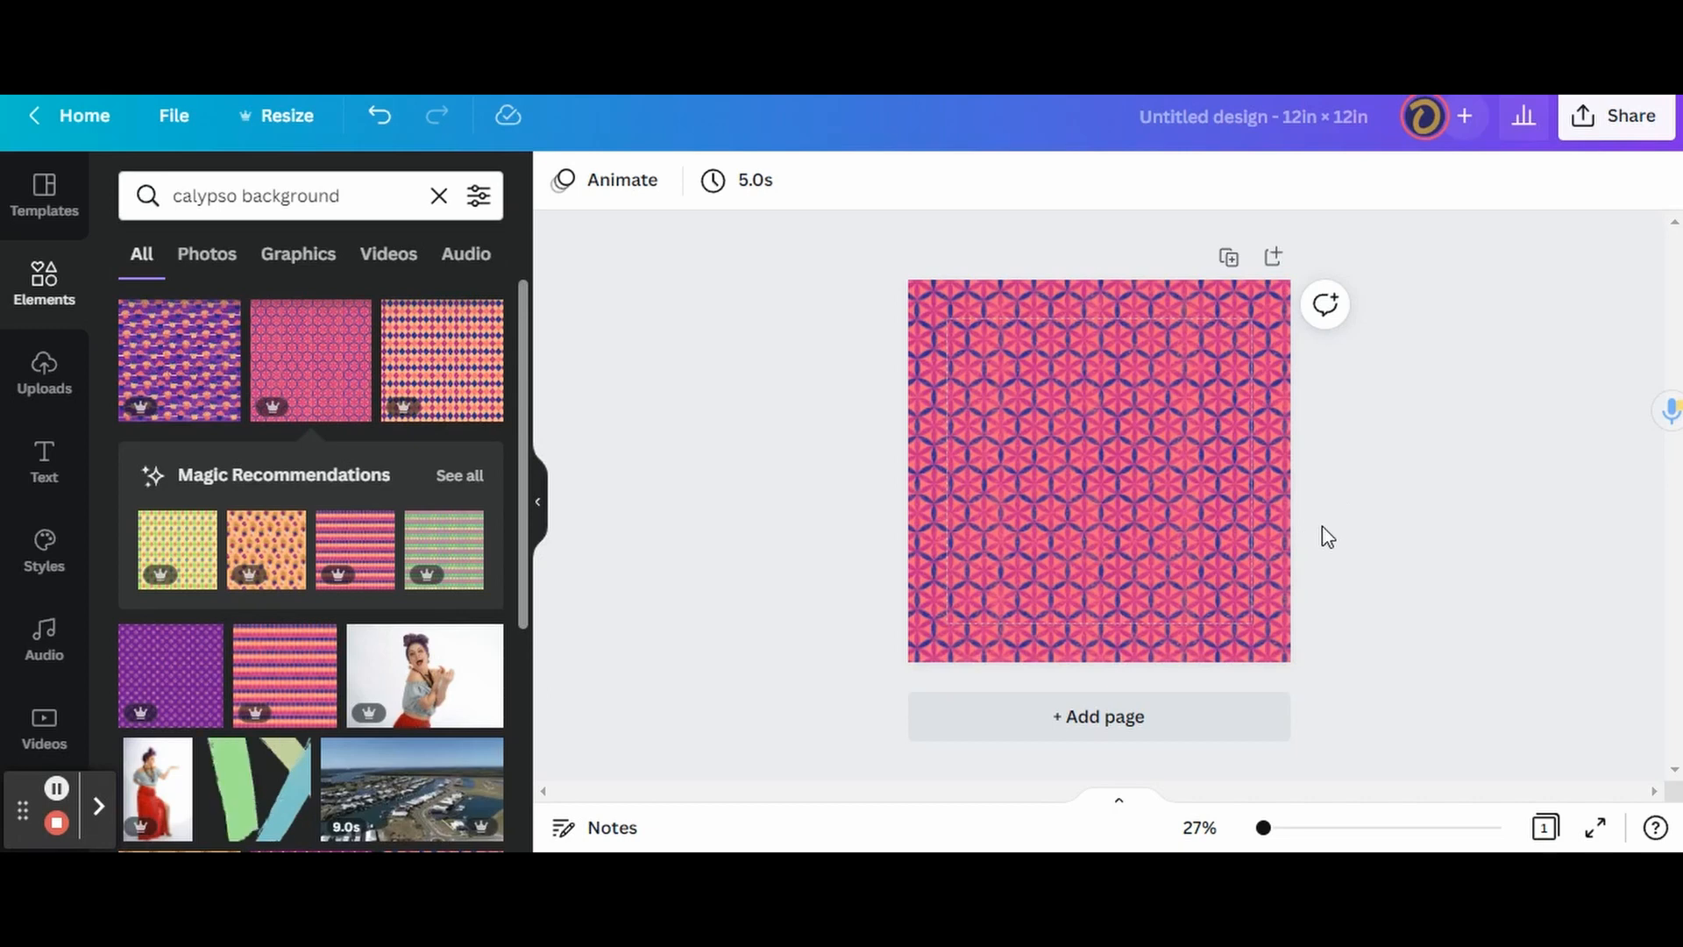
Step: Add a square shape and enlarge it, centred on the page, leaving a narrow even border of the pattern around it
{"action": "key", "text": "r"}
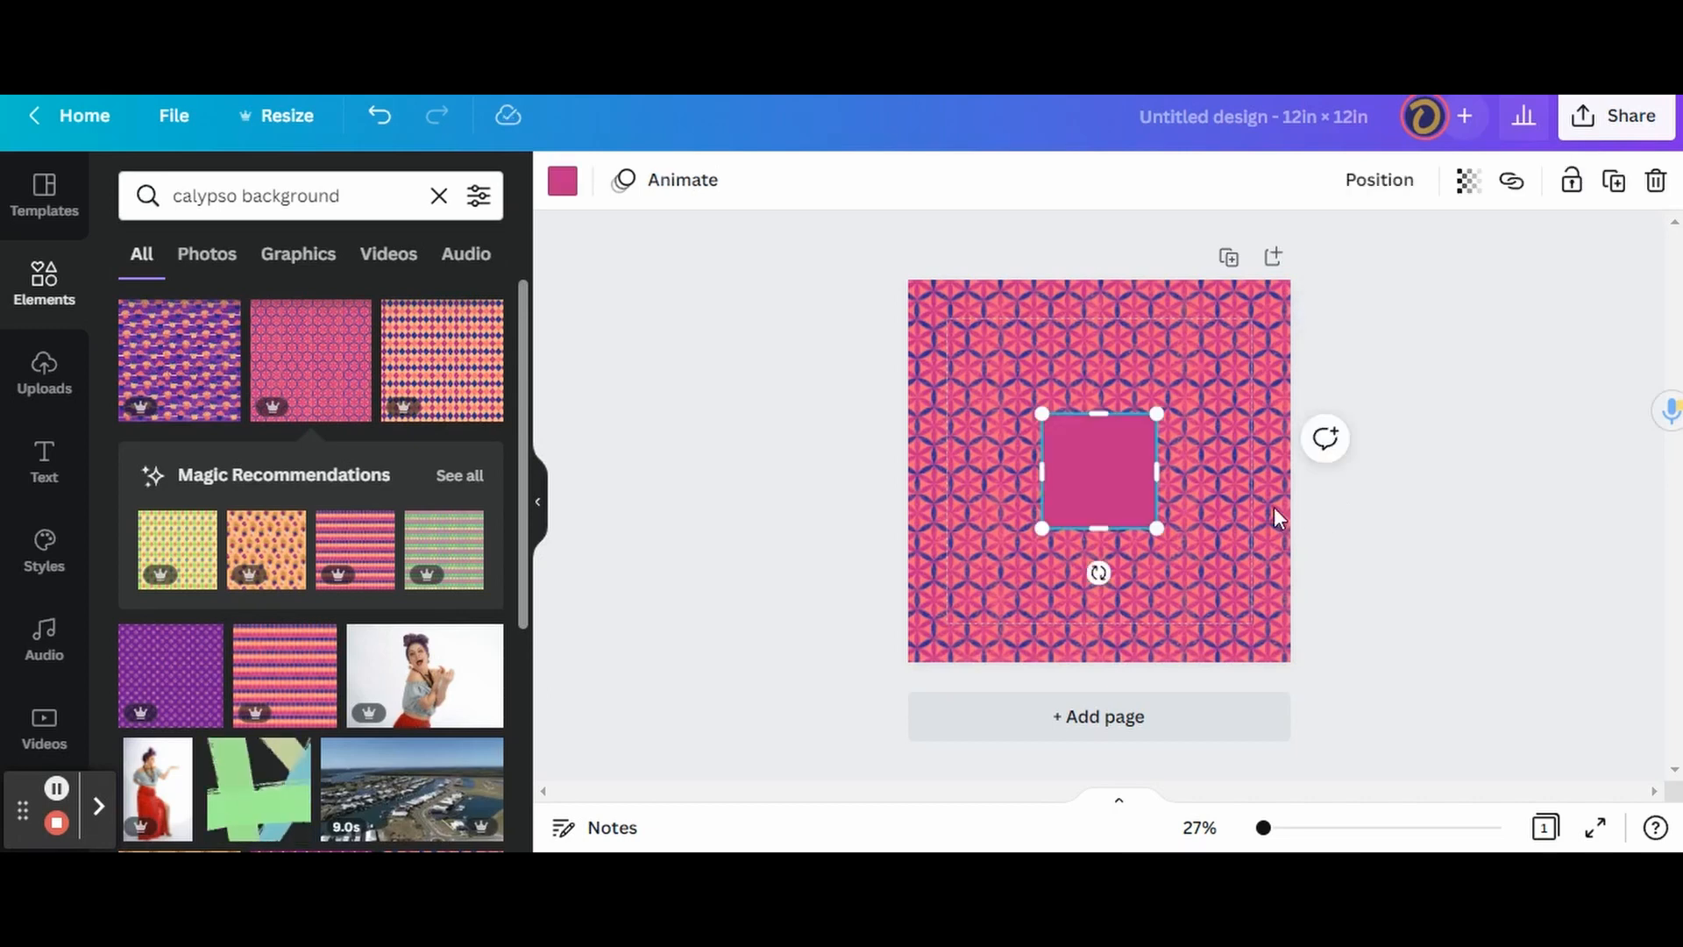
{"action": "left_click", "coordinate": [1042, 414]}
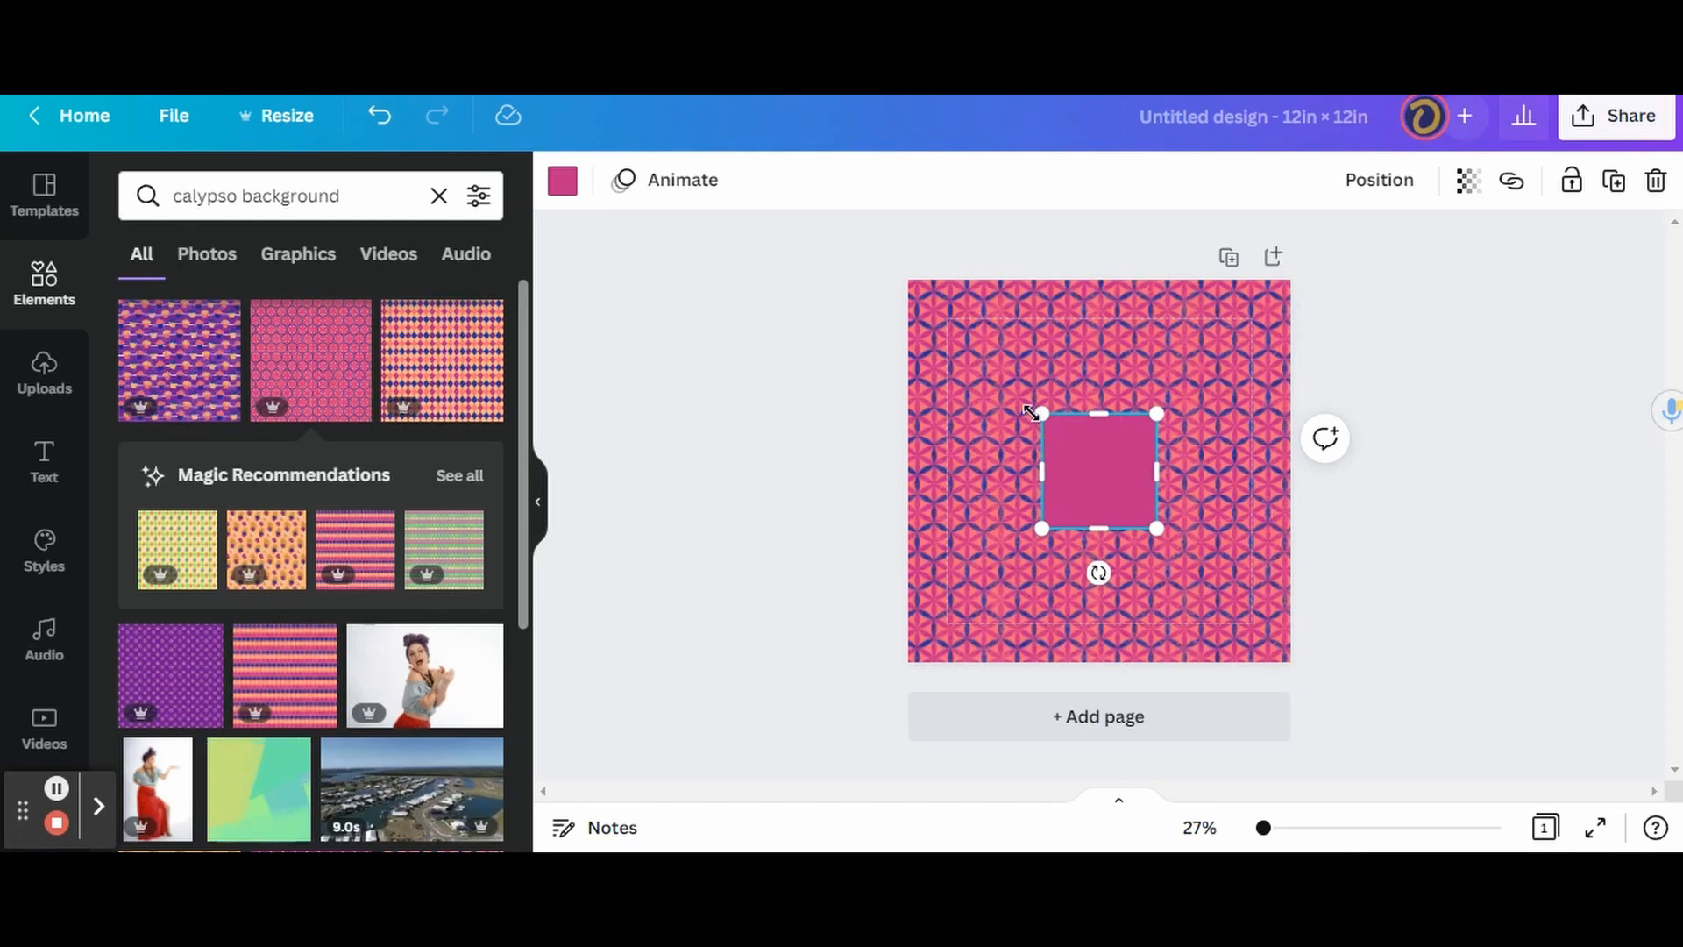
{"action": "left_click_drag", "start_coordinate": [1042, 414], "coordinate": [918, 326]}
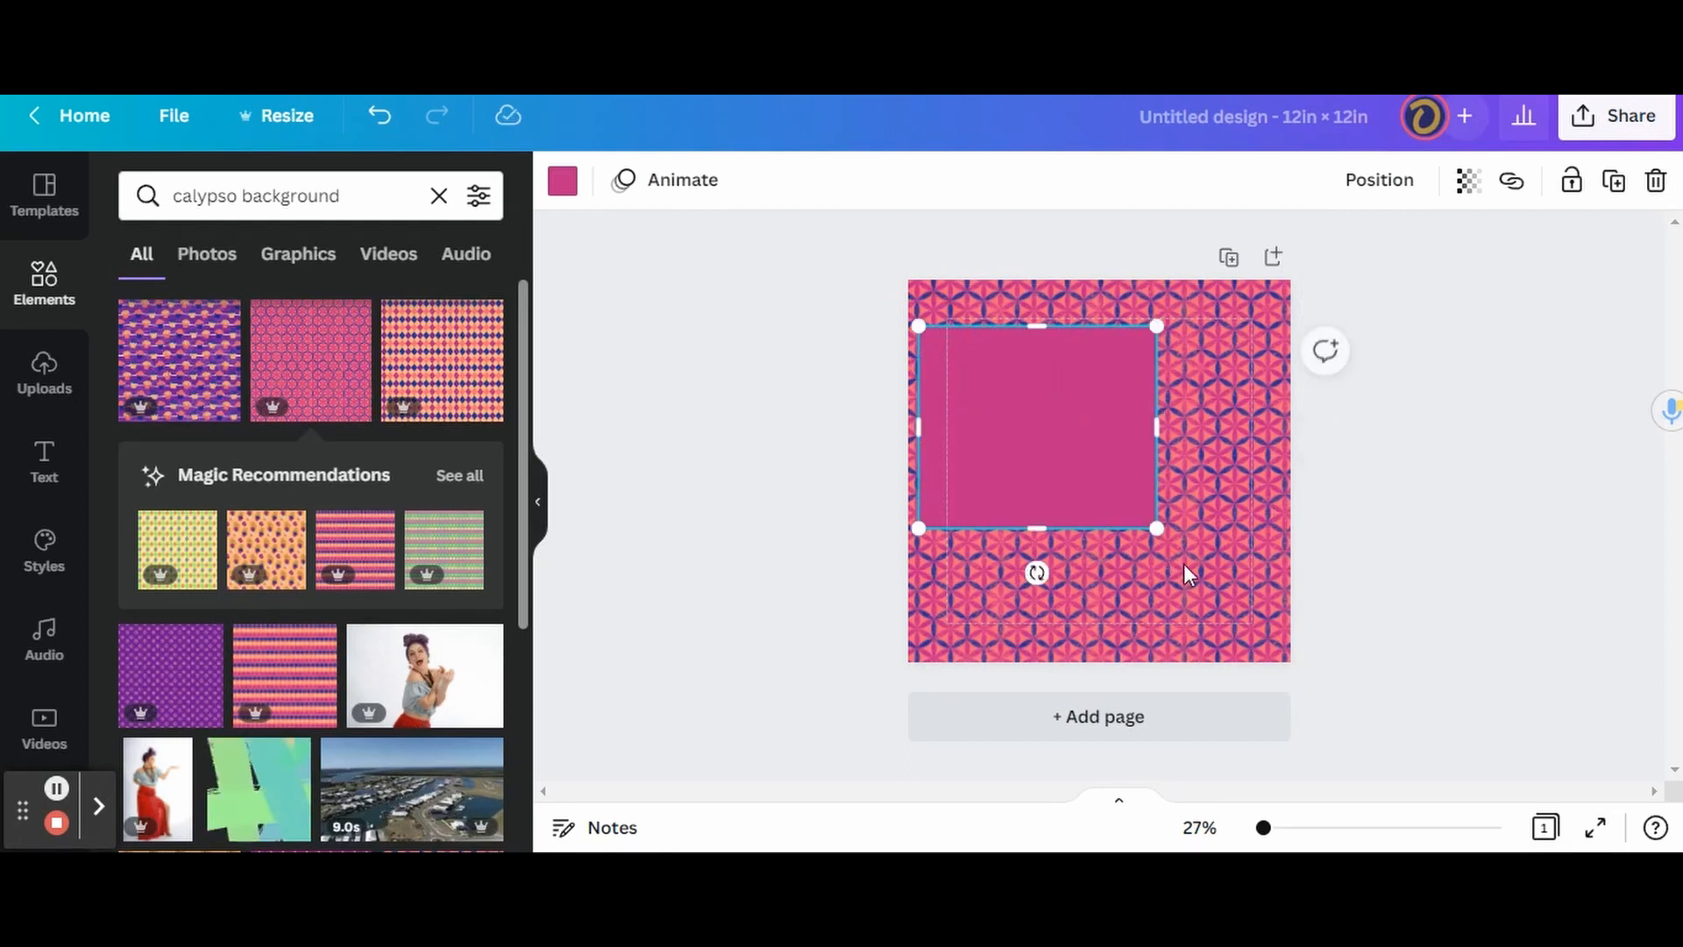
{"action": "left_click_drag", "start_coordinate": [1157, 529], "coordinate": [1269, 632]}
{"action": "left_click_drag", "start_coordinate": [1103, 499], "coordinate": [1104, 458]}
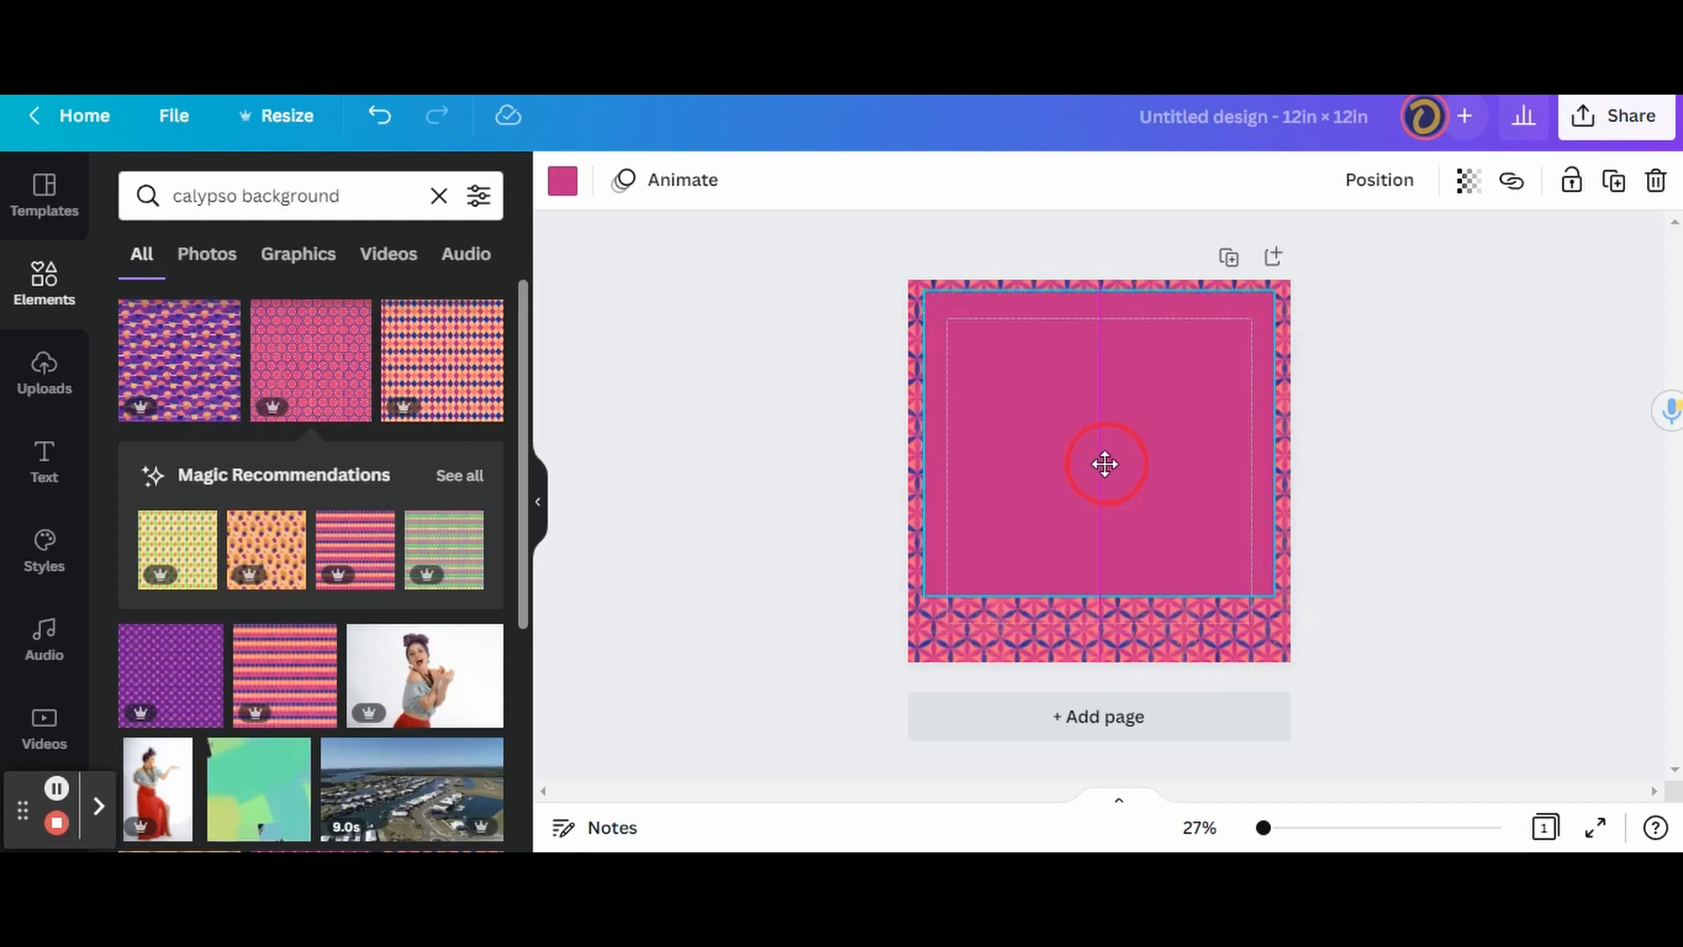
{"action": "left_click_drag", "start_coordinate": [1095, 595], "coordinate": [1085, 650]}
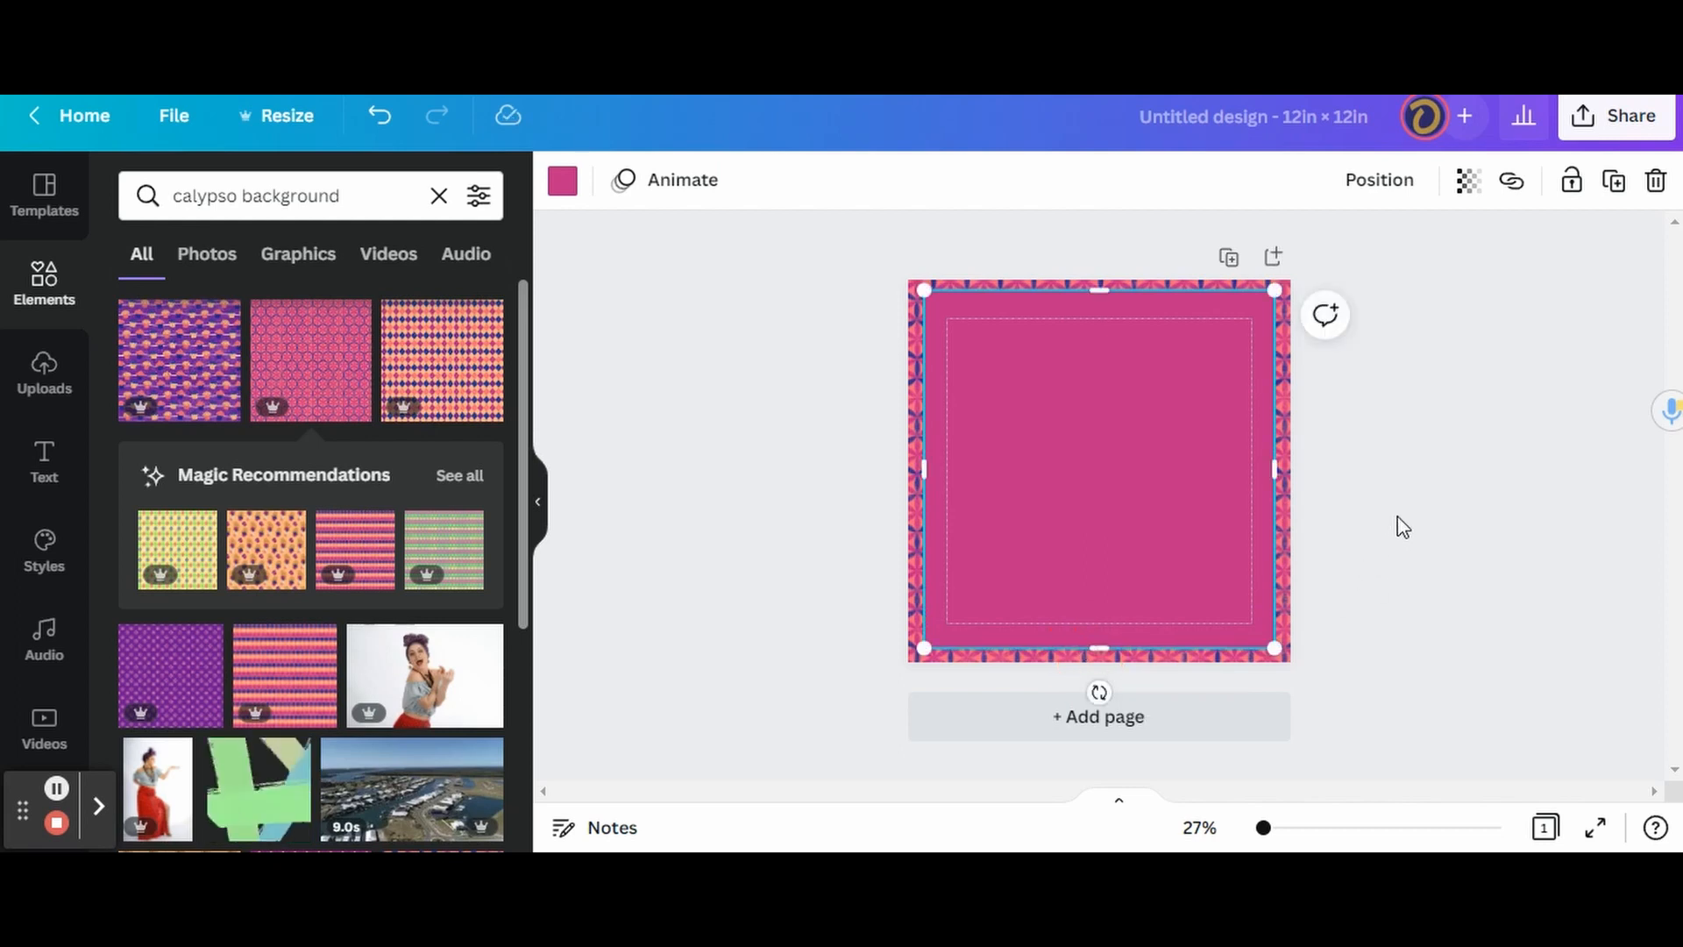
Step: Recolour the large square to the pink #D64282 sampled from the patterned border
{"action": "left_click", "coordinate": [565, 184]}
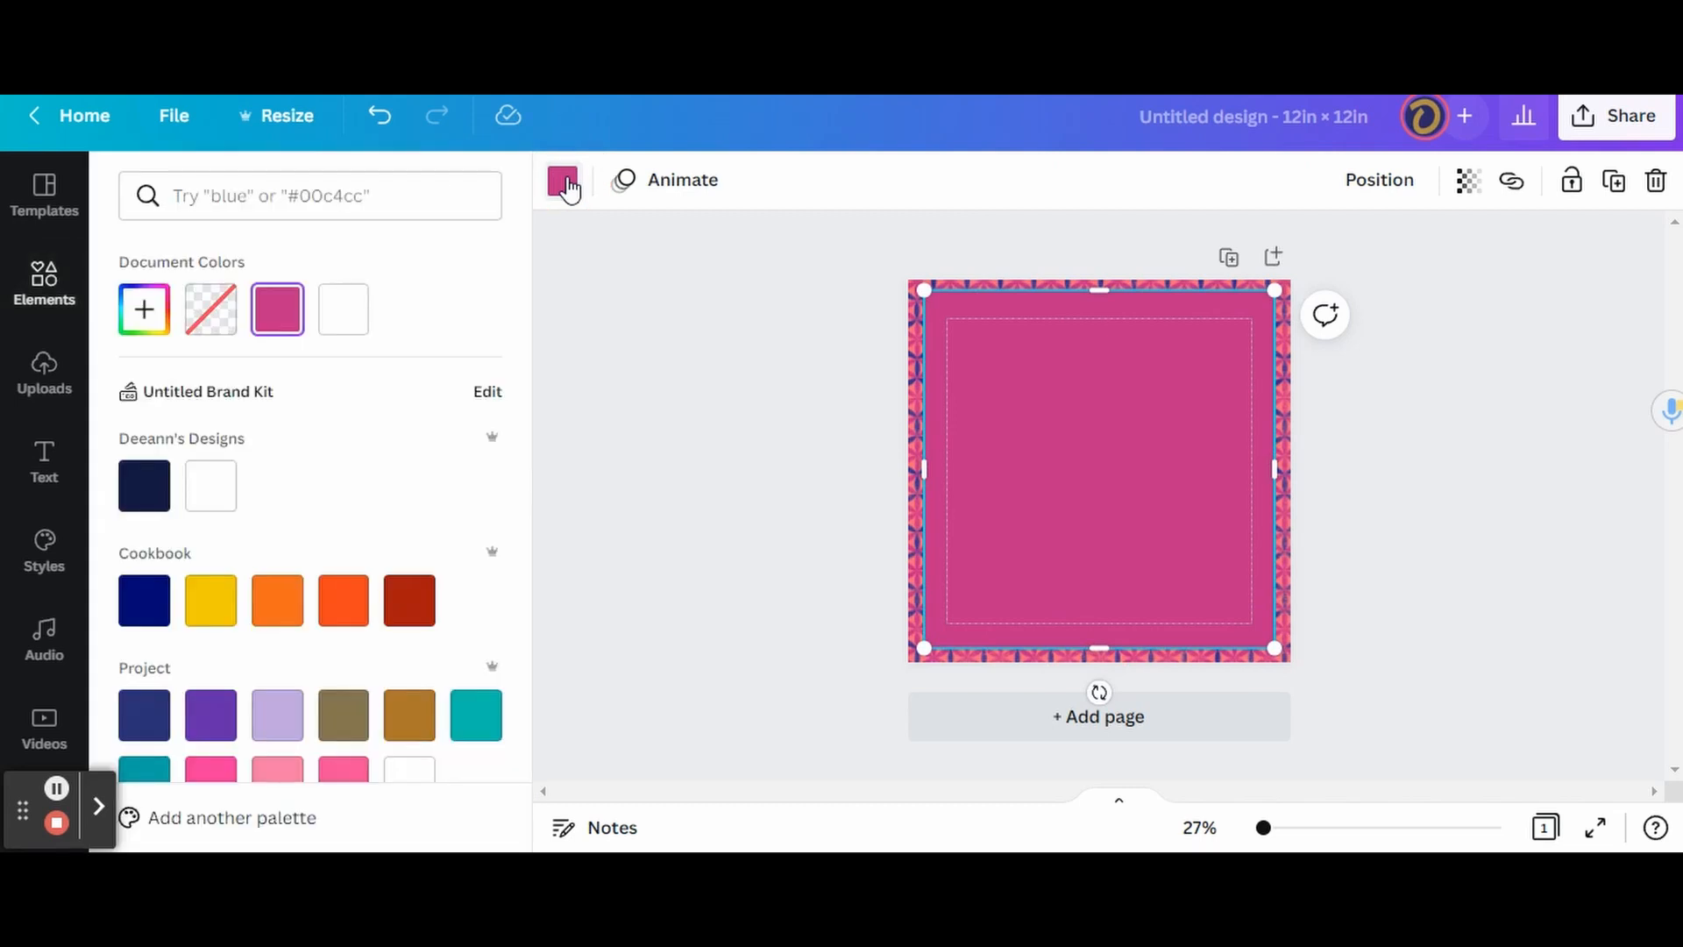
{"action": "left_click", "coordinate": [145, 312]}
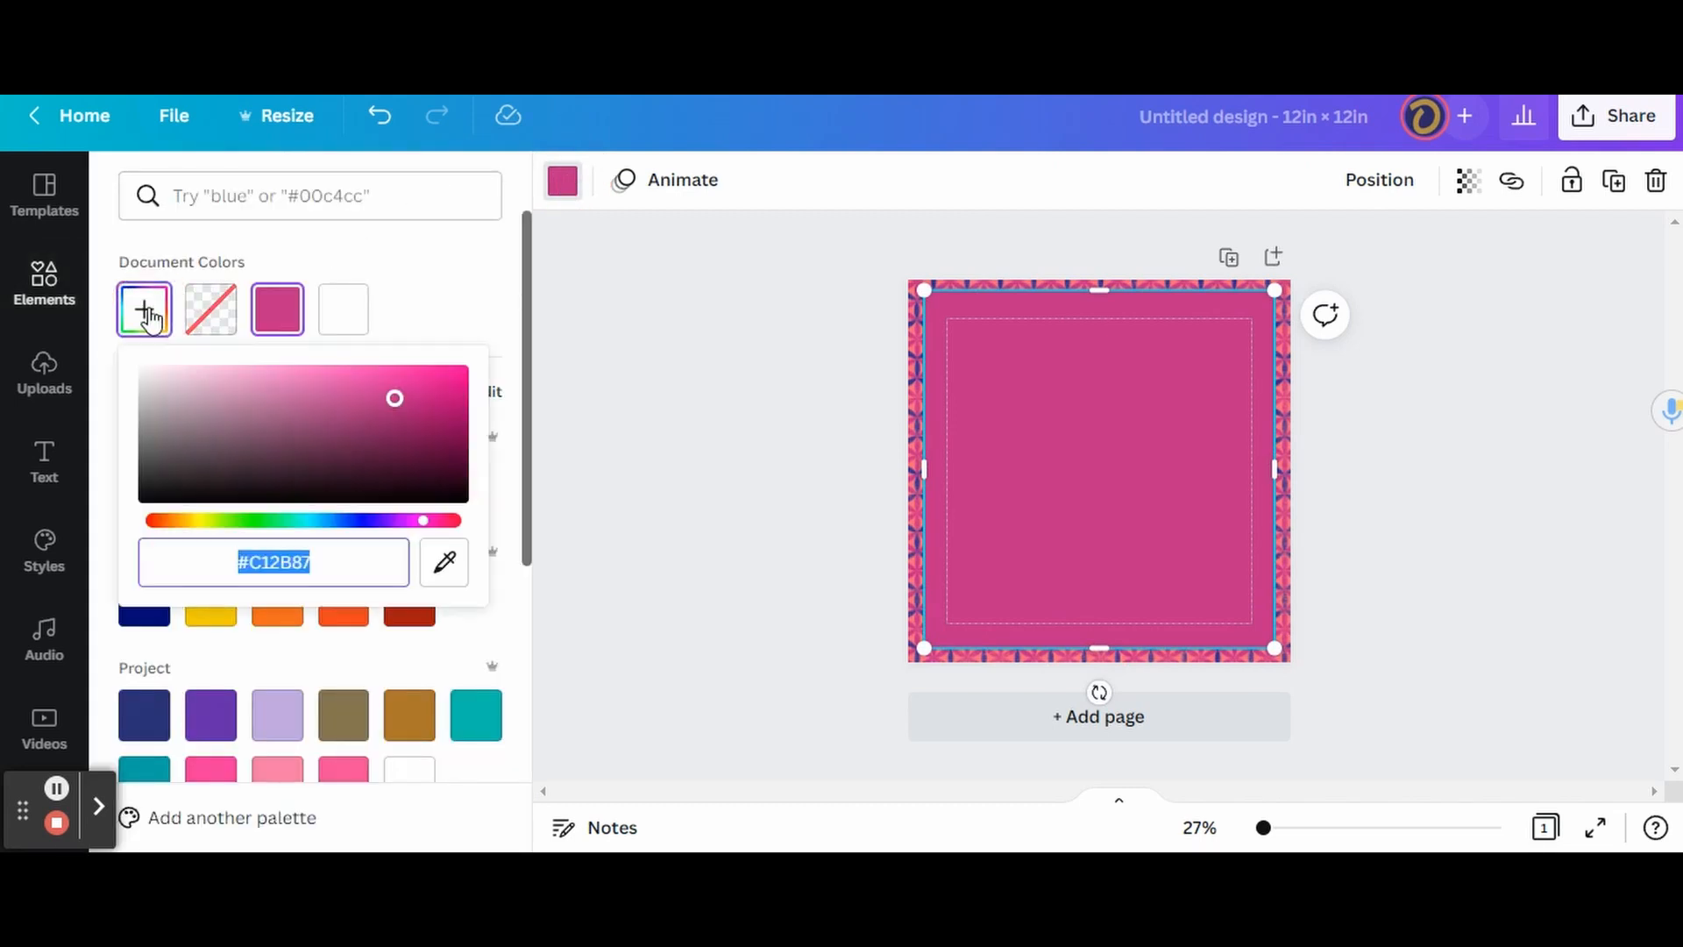
{"action": "left_click", "coordinate": [444, 568]}
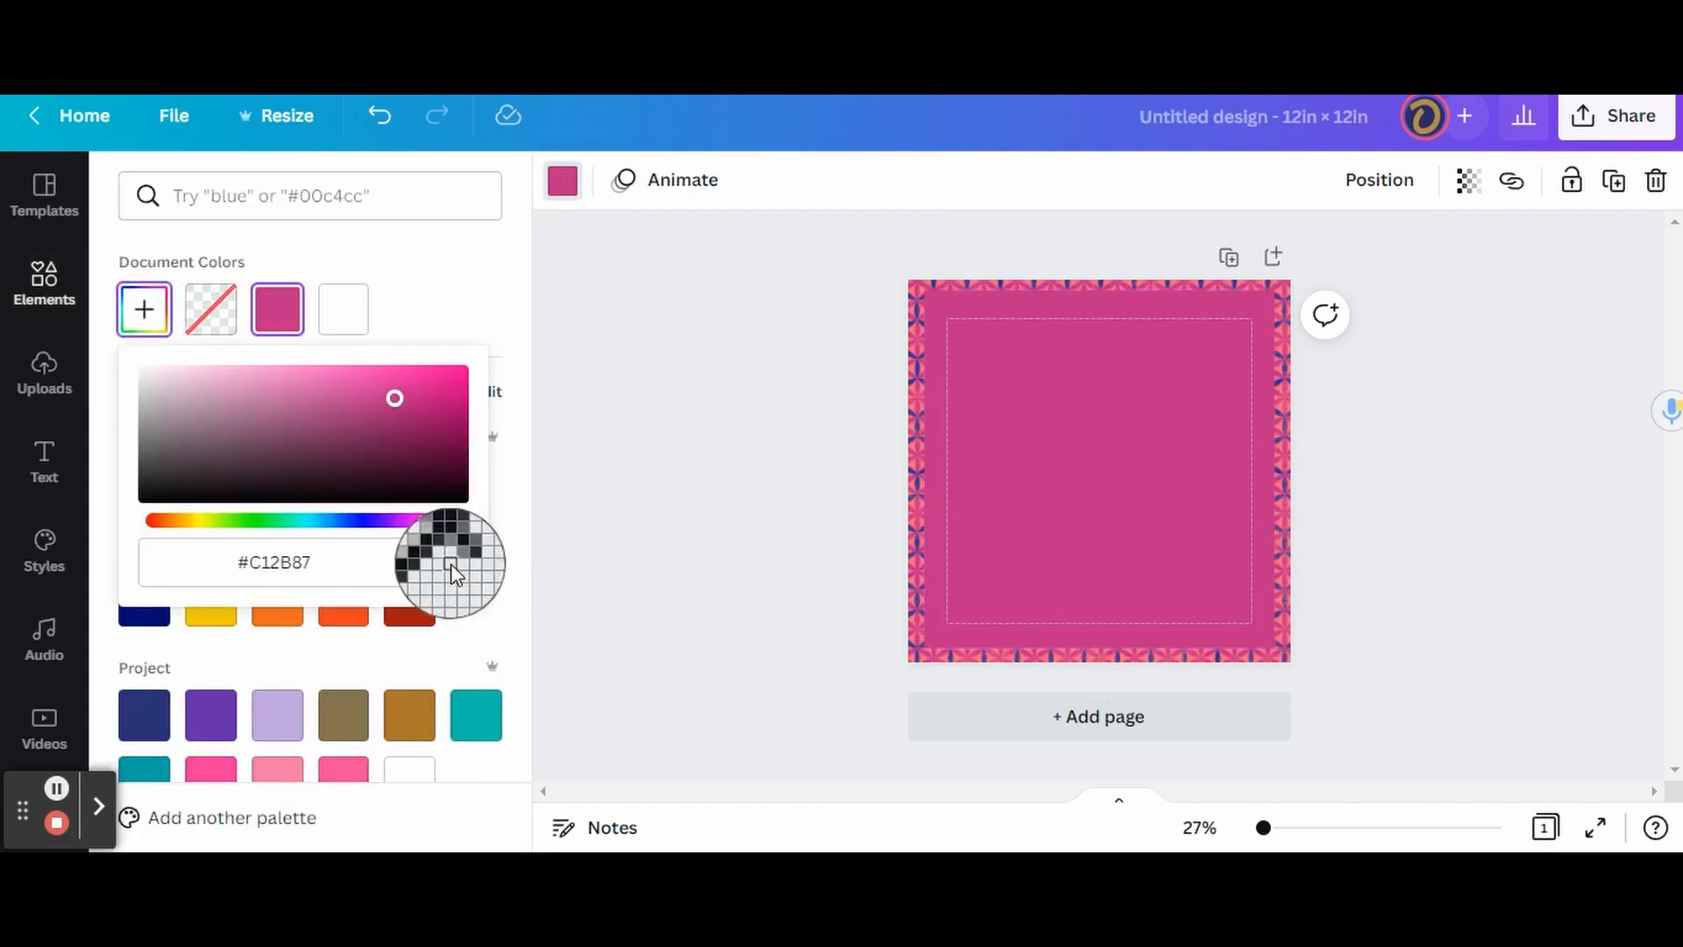
{"action": "left_click", "coordinate": [913, 580]}
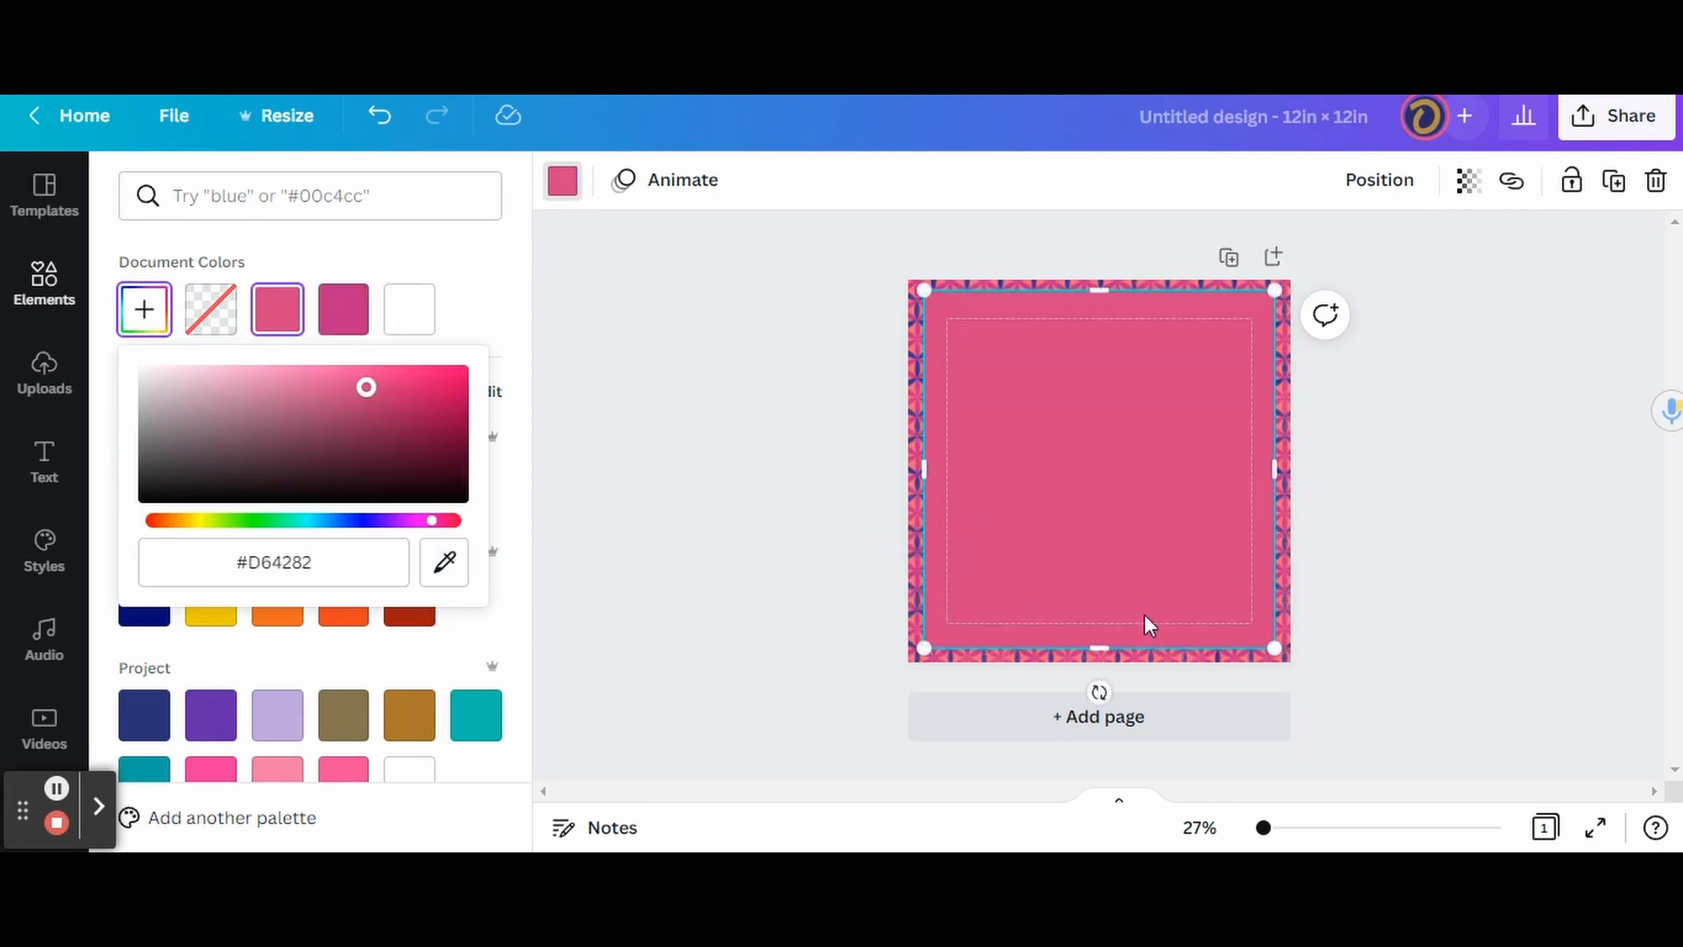
{"action": "key", "text": "Escape"}
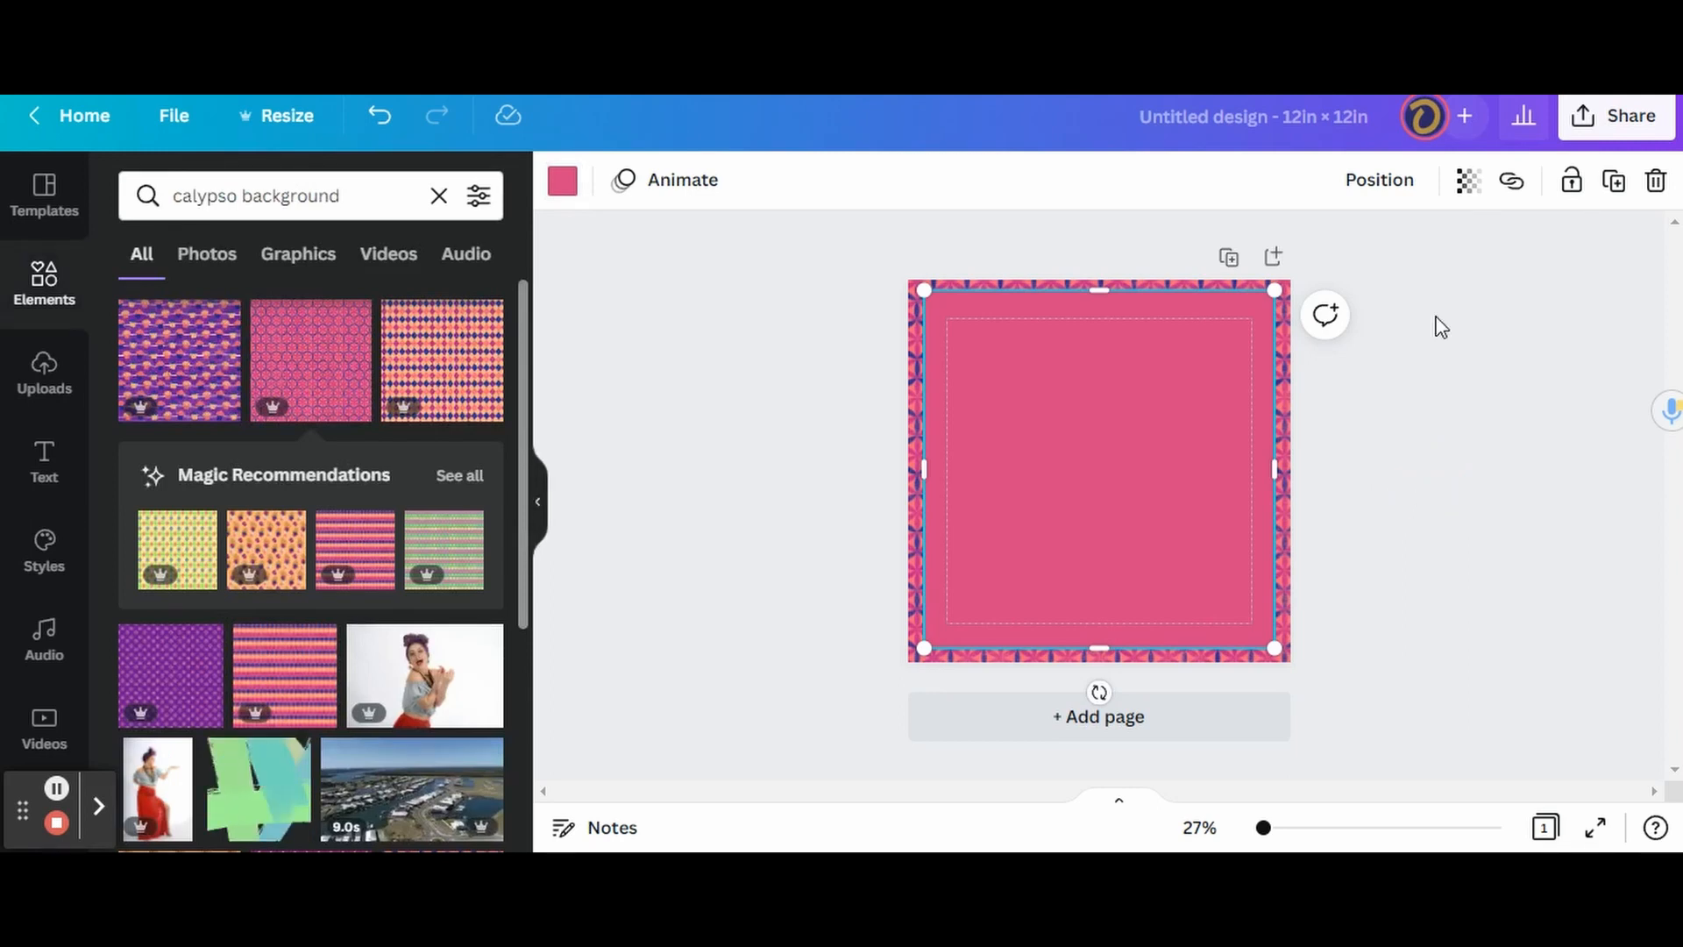
Step: Search the elements for "half moon", browse the results and limit them to graphics
{"action": "left_click", "coordinate": [44, 282]}
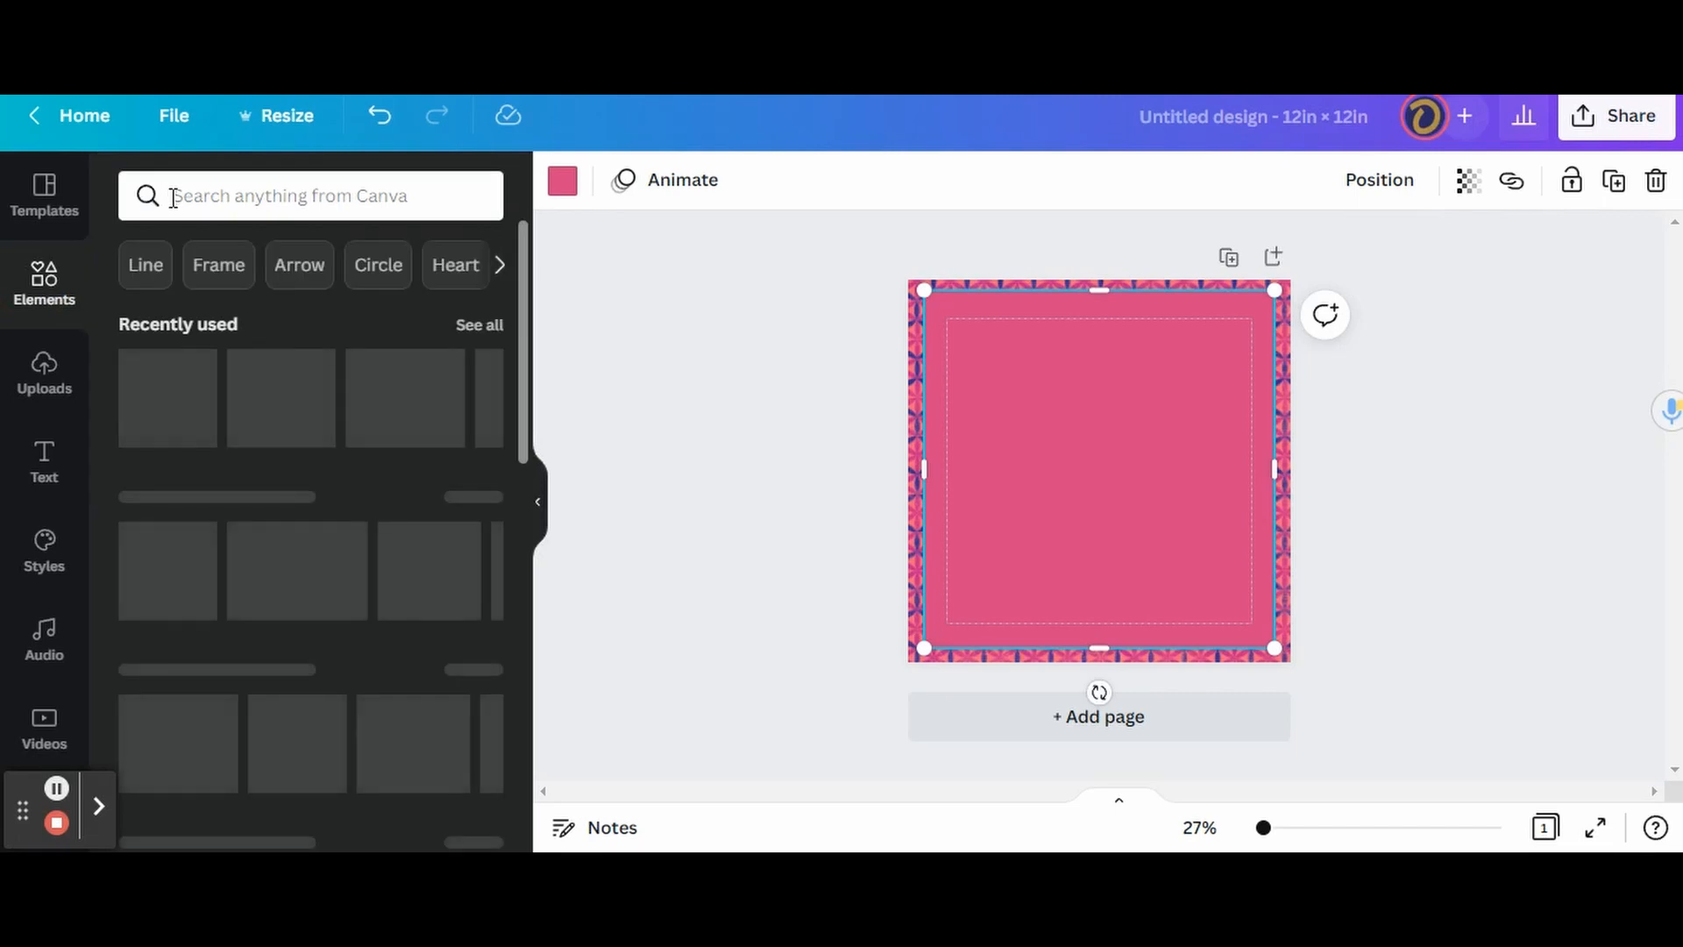
{"action": "type", "text": "half moon"}
{"action": "key", "text": "Return"}
{"action": "scroll", "coordinate": [391, 478], "scroll_direction": "down", "scroll_amount": 5}
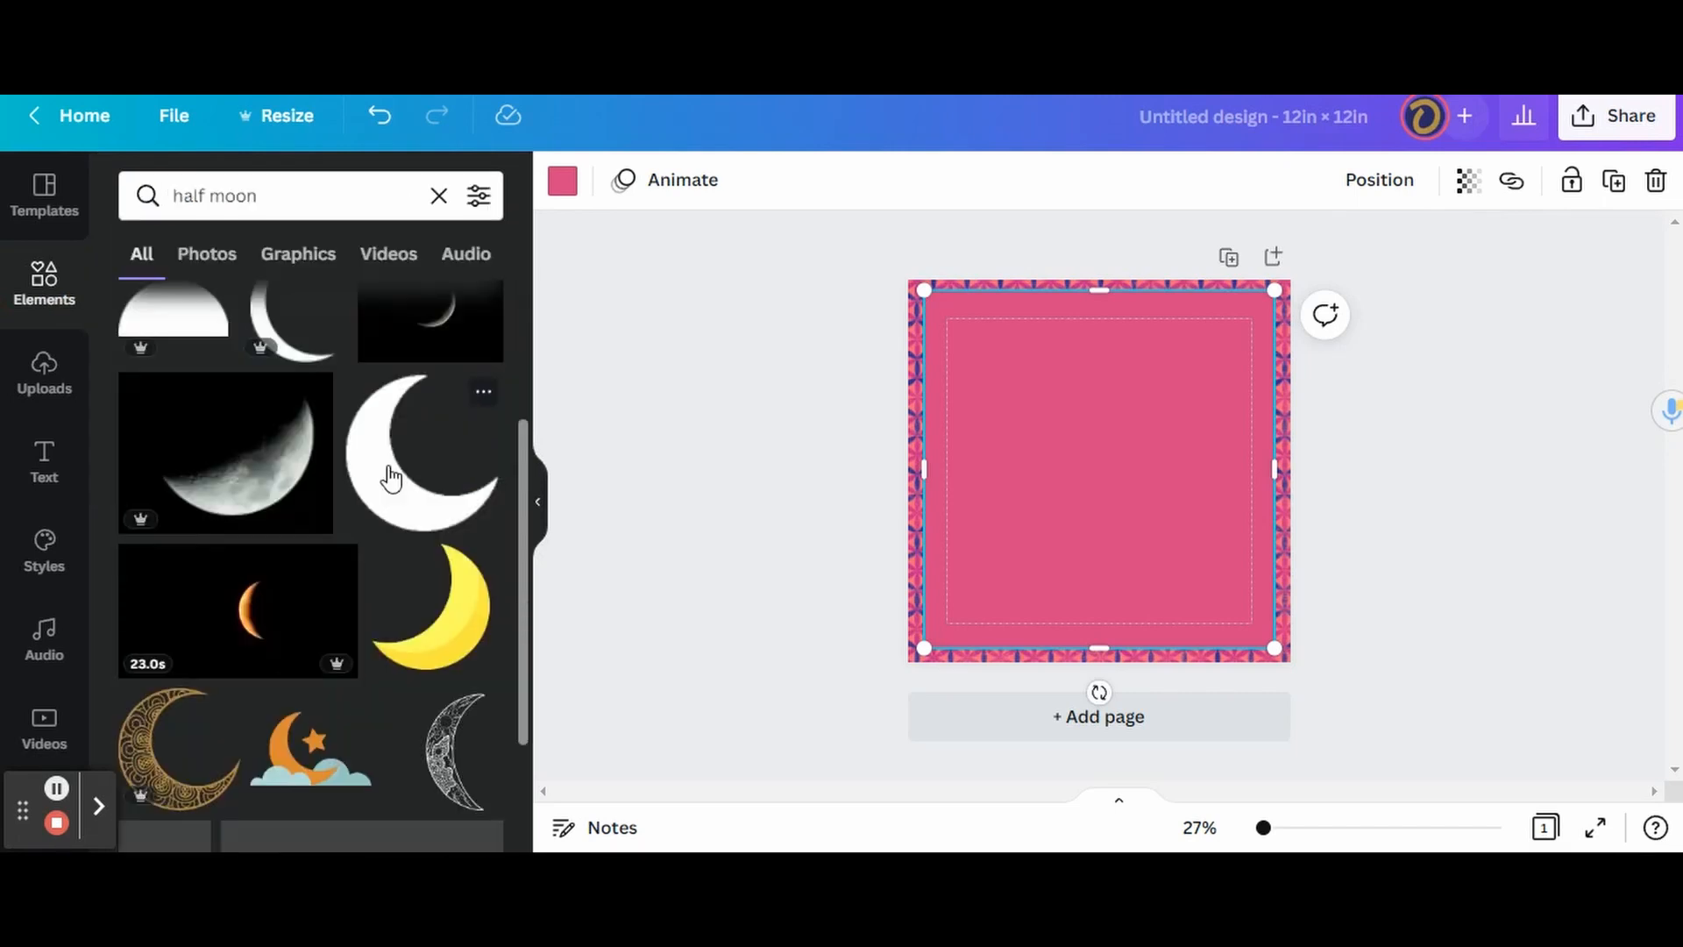
{"action": "scroll", "coordinate": [391, 479], "scroll_direction": "down", "scroll_amount": 3}
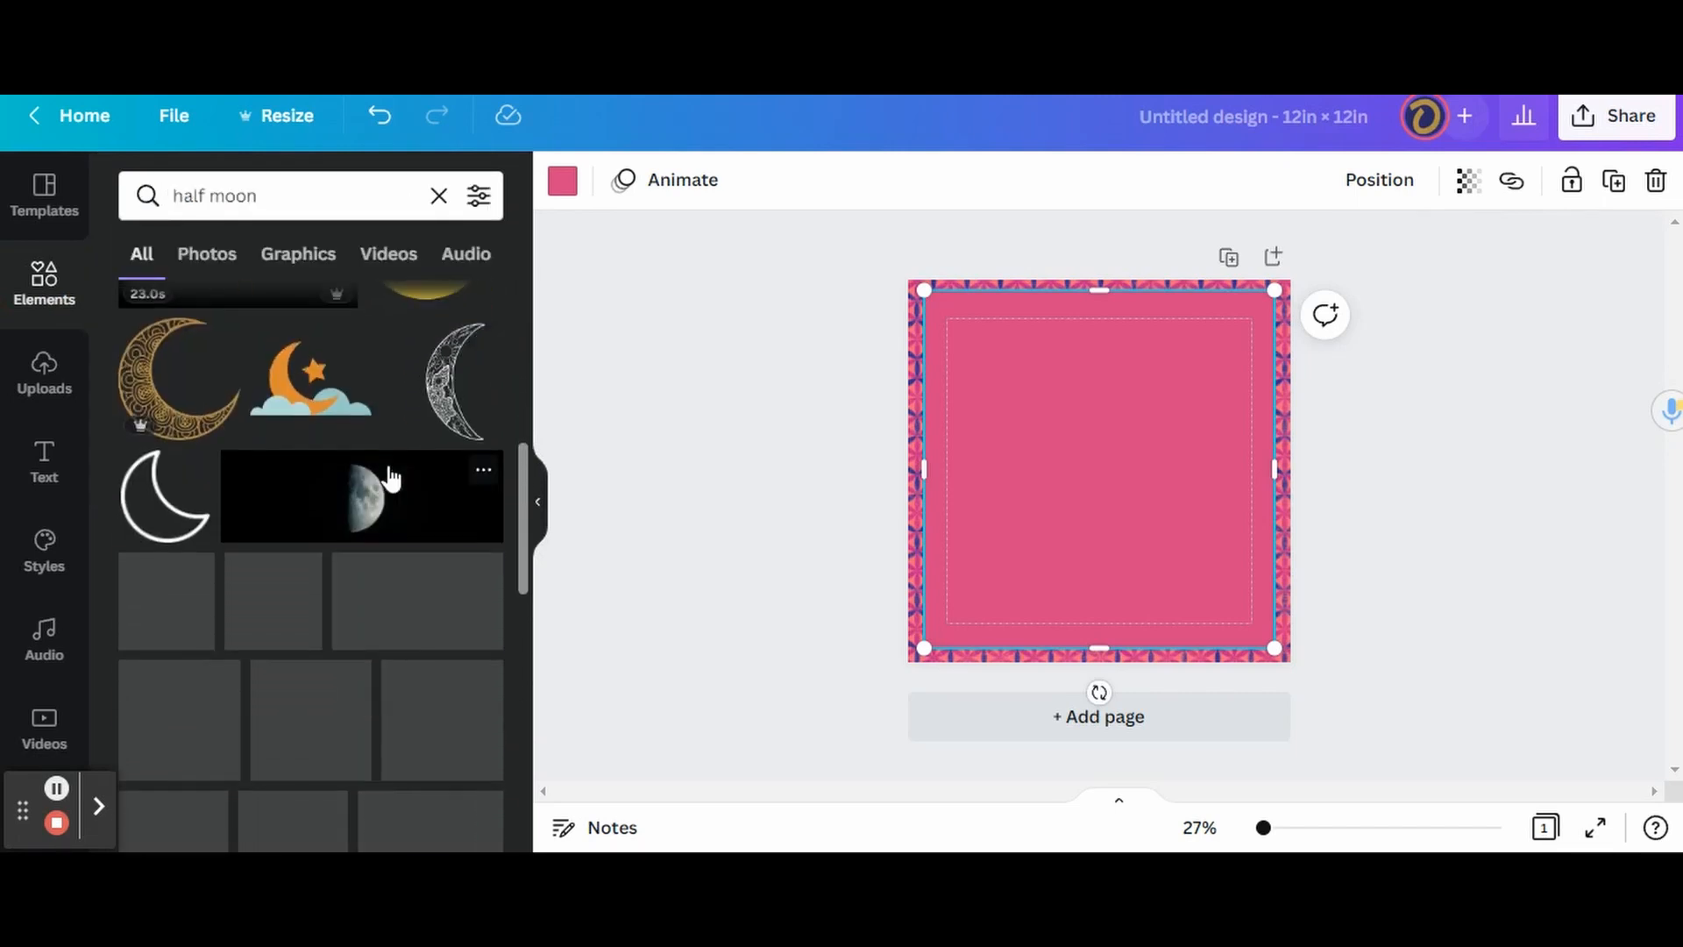
{"action": "left_click", "coordinate": [298, 254]}
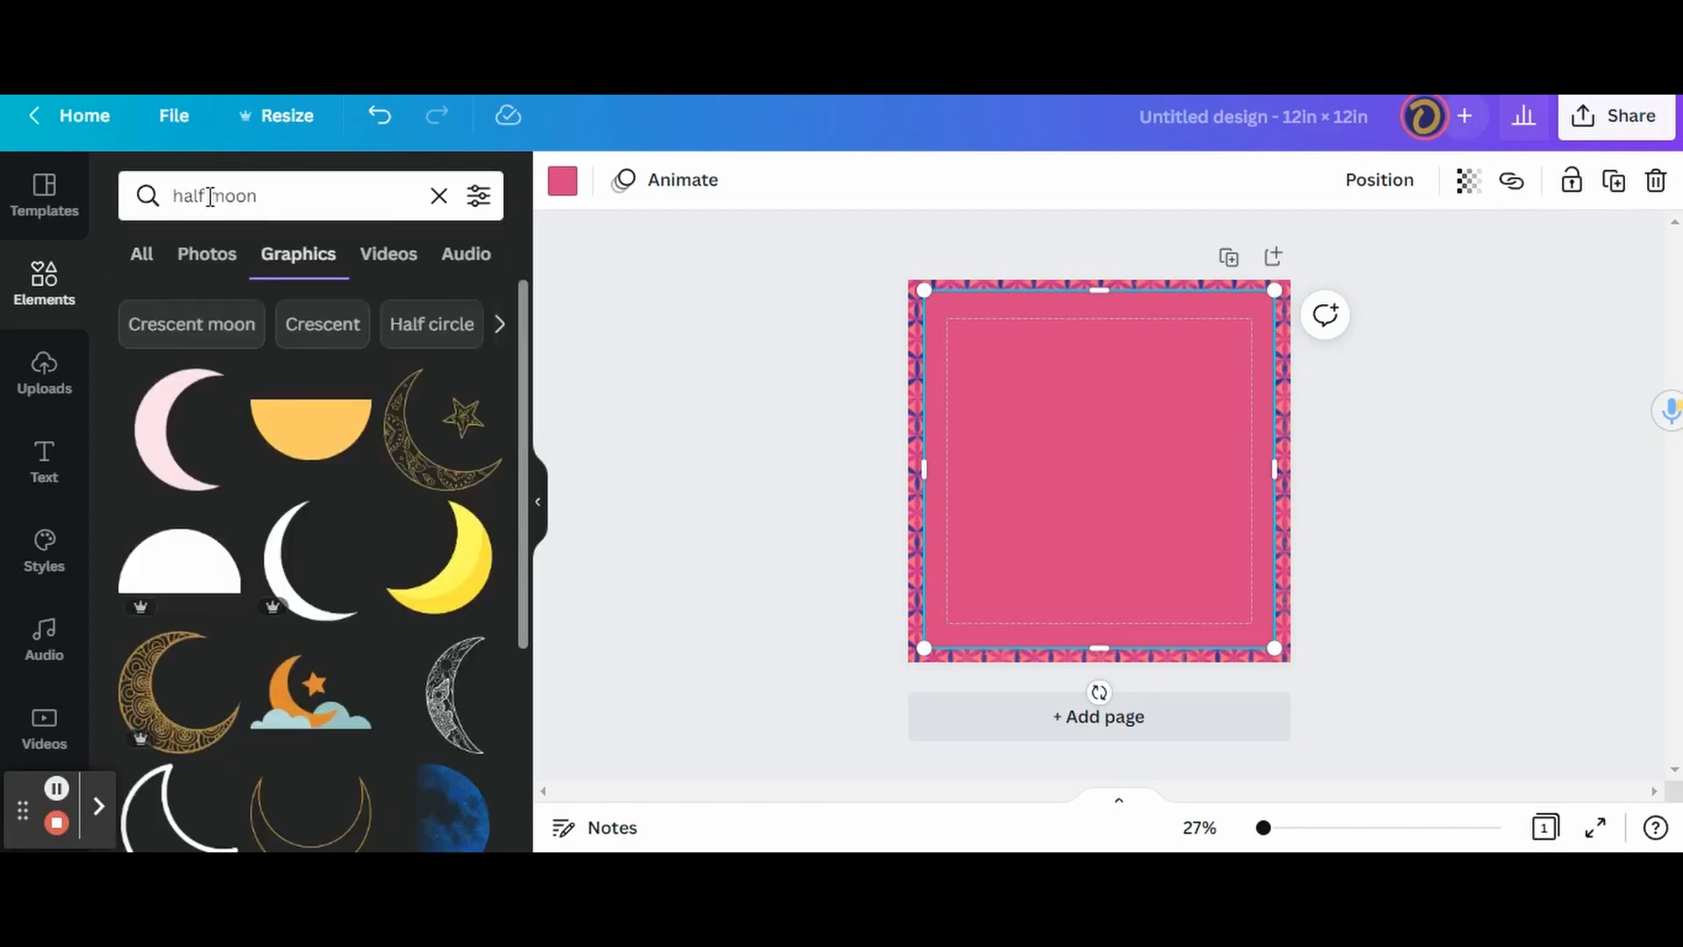
Step: Search the graphics for "half circle" and add the half circle made of concentric lines to the page
{"action": "double_click", "coordinate": [241, 195]}
{"action": "type", "text": "c"}
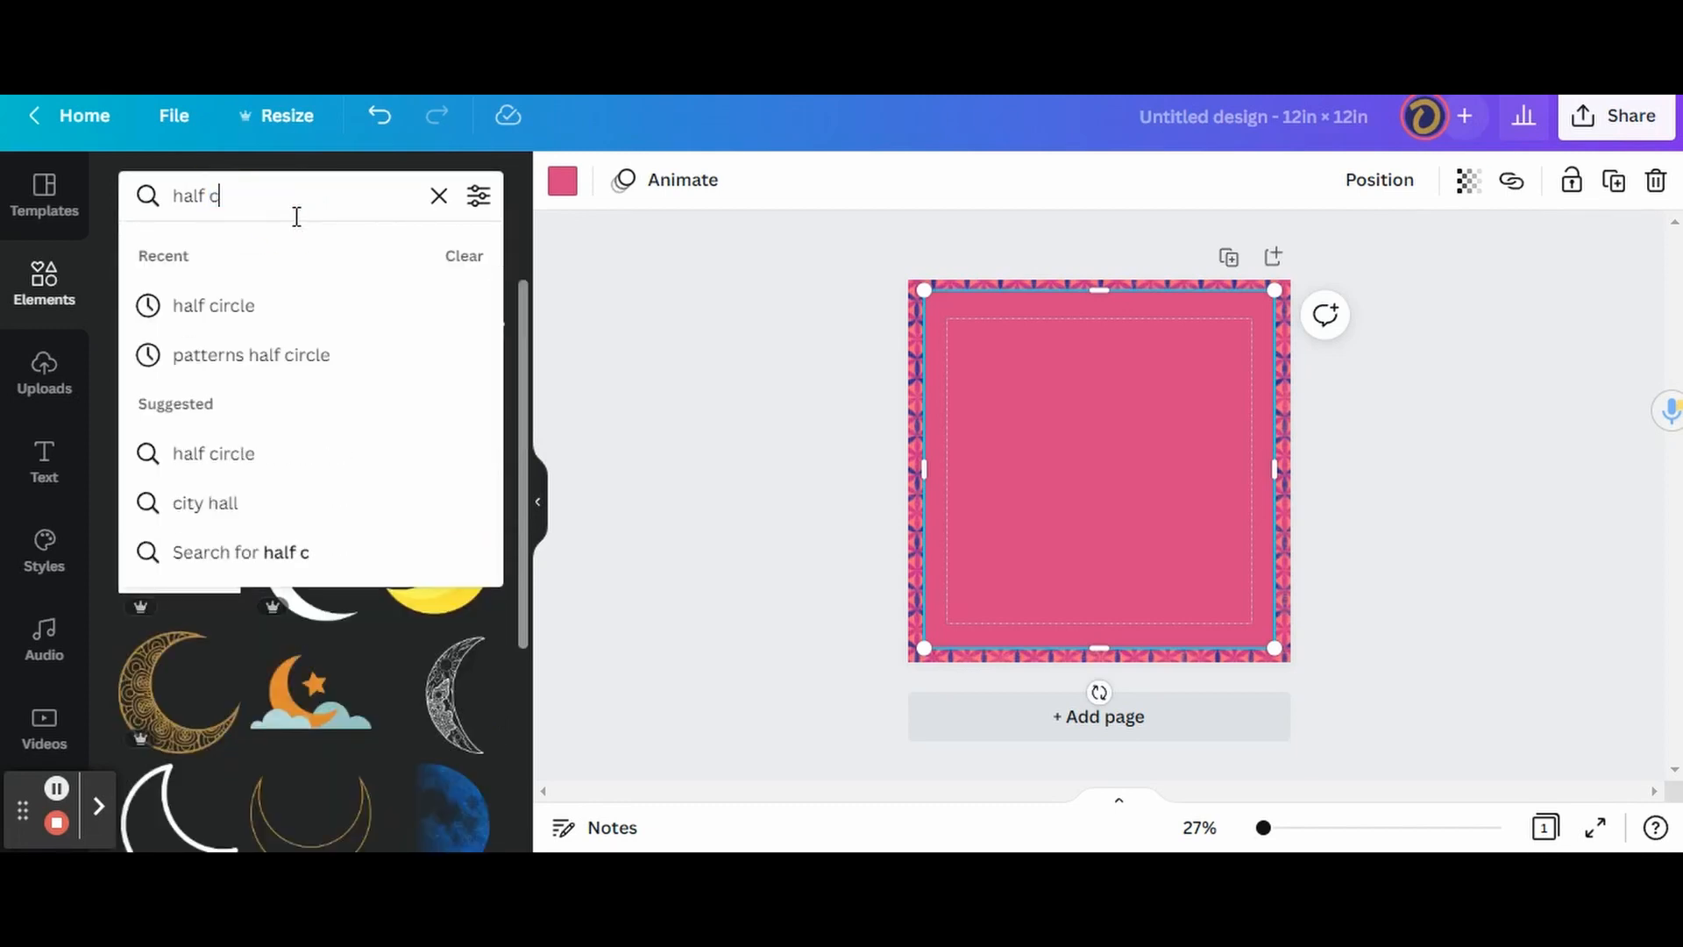
{"action": "type", "text": "ircle"}
{"action": "key", "text": "Return"}
{"action": "left_click", "coordinate": [311, 552]}
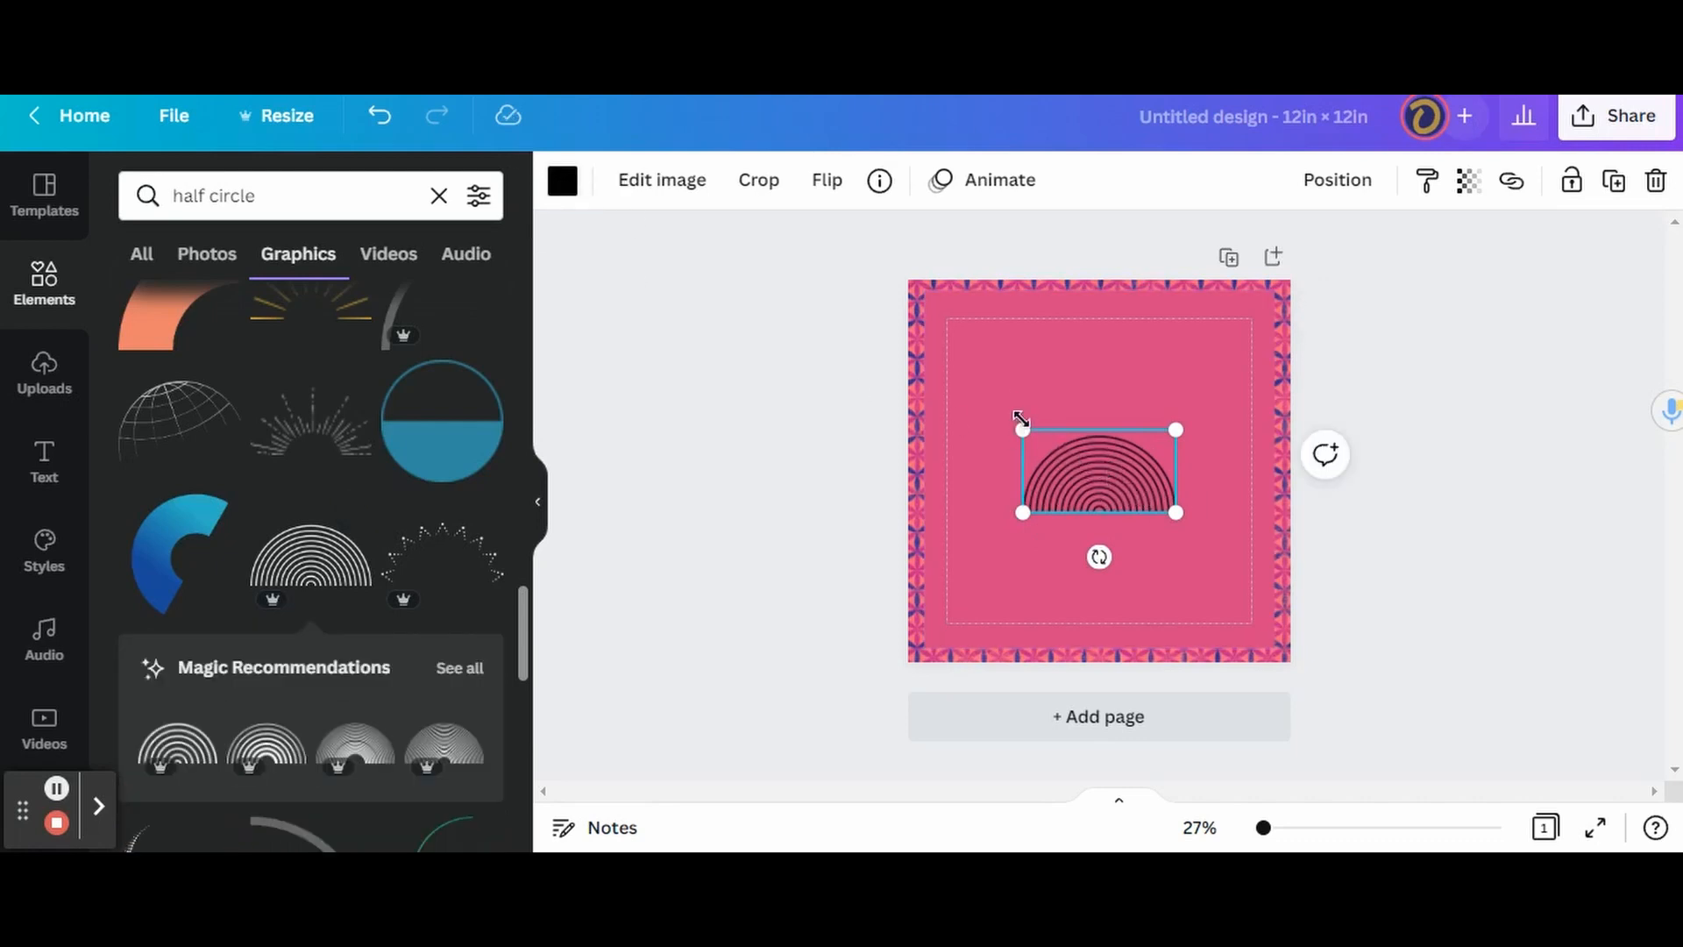
Step: Enlarge the half-circle graphic to the full width of the pink square and align it with the square's upper edge
{"action": "left_click_drag", "start_coordinate": [1022, 429], "coordinate": [963, 345]}
{"action": "left_click_drag", "start_coordinate": [1175, 383], "coordinate": [1273, 365]}
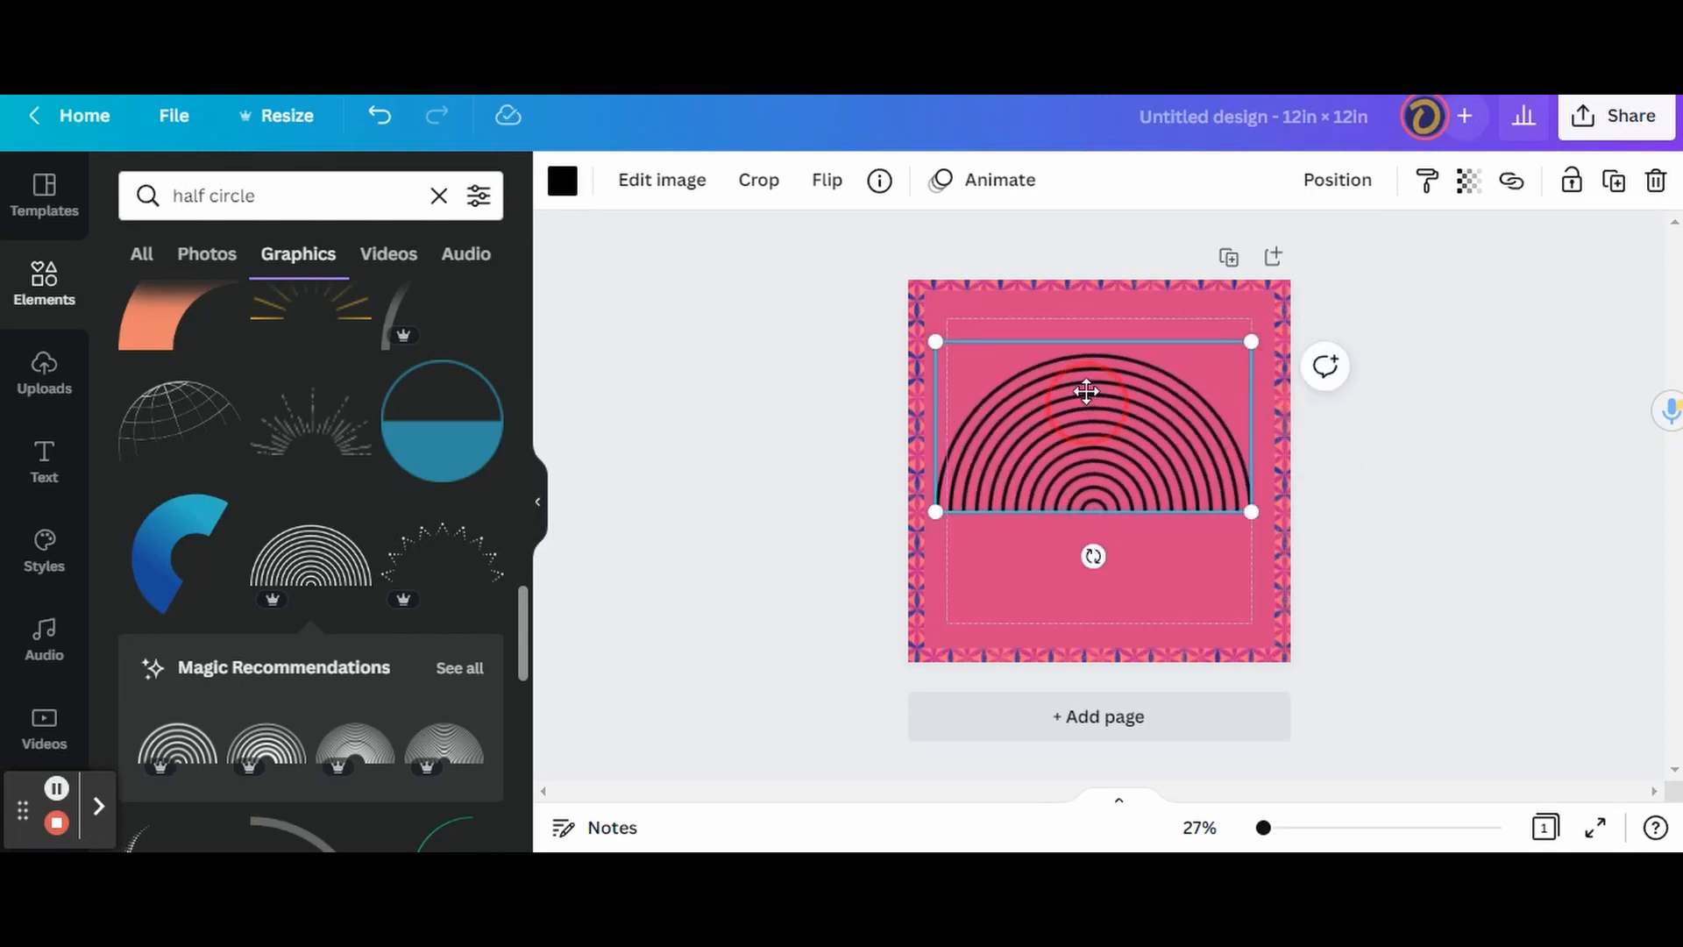
{"action": "left_click_drag", "start_coordinate": [1086, 397], "coordinate": [1087, 386]}
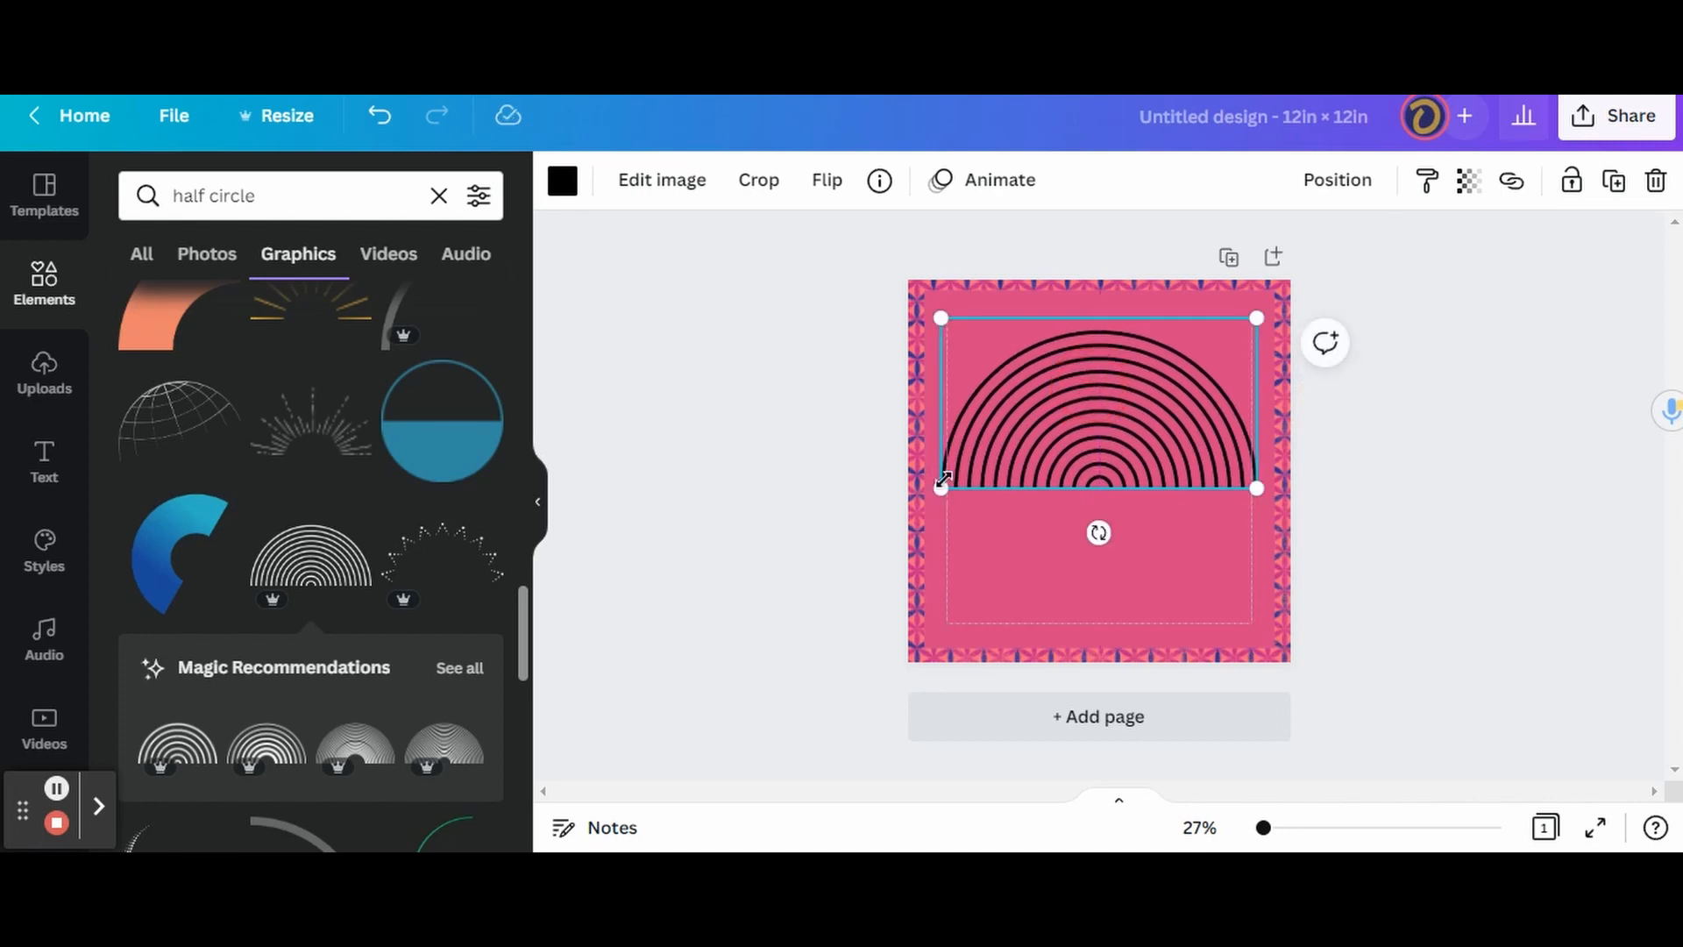
{"action": "mouse_move", "coordinate": [945, 488]}
{"action": "left_mouse_down"}
{"action": "mouse_move", "coordinate": [908, 498]}
{"action": "mouse_move", "coordinate": [923, 497]}
{"action": "left_mouse_up"}
{"action": "left_click_drag", "start_coordinate": [1258, 498], "coordinate": [1277, 491]}
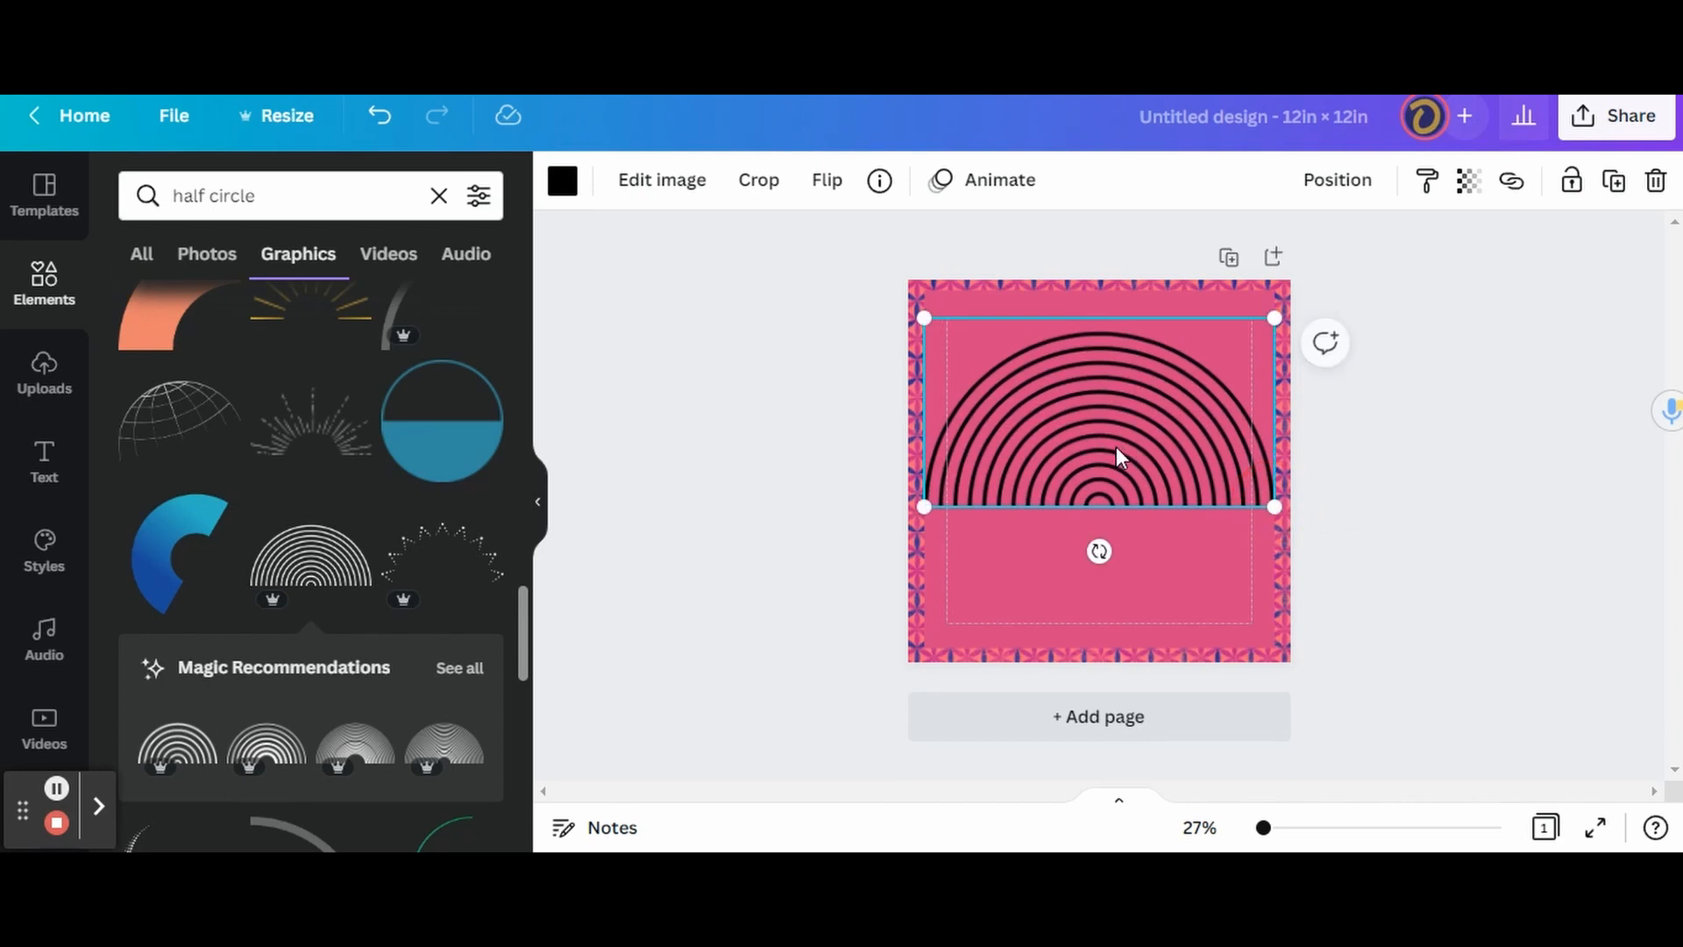
{"action": "left_click_drag", "start_coordinate": [1117, 445], "coordinate": [1116, 431]}
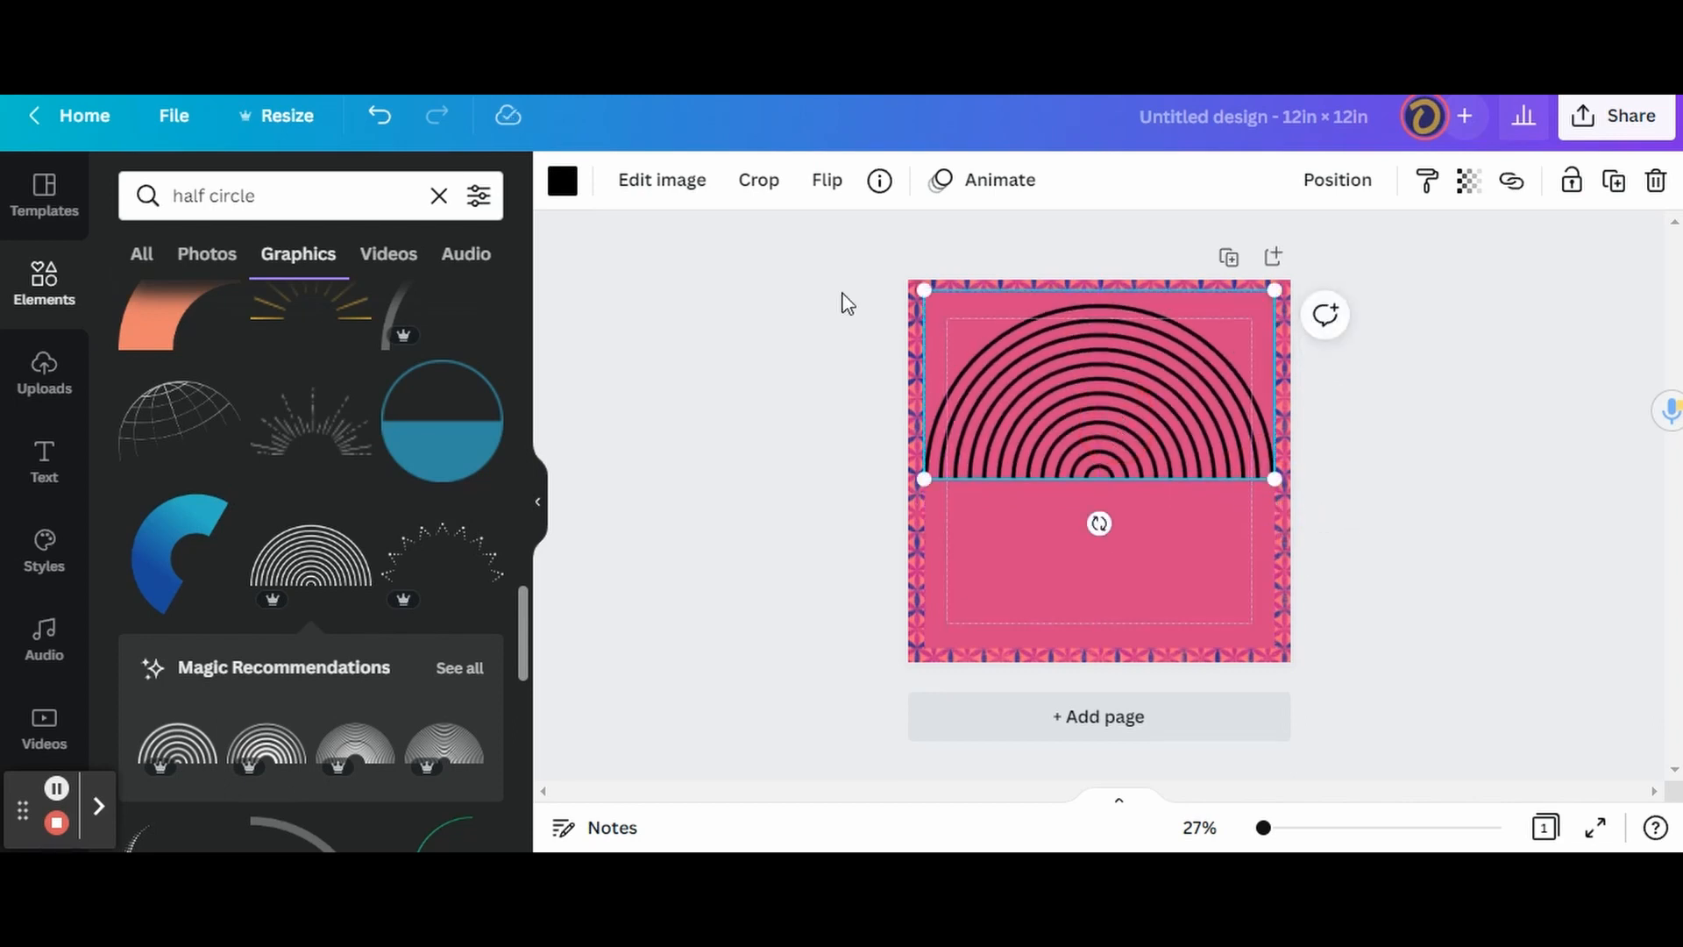
Step: Recolour the half-circle lines to the coral #F76780 sampled from the patterned border
{"action": "left_click", "coordinate": [566, 186]}
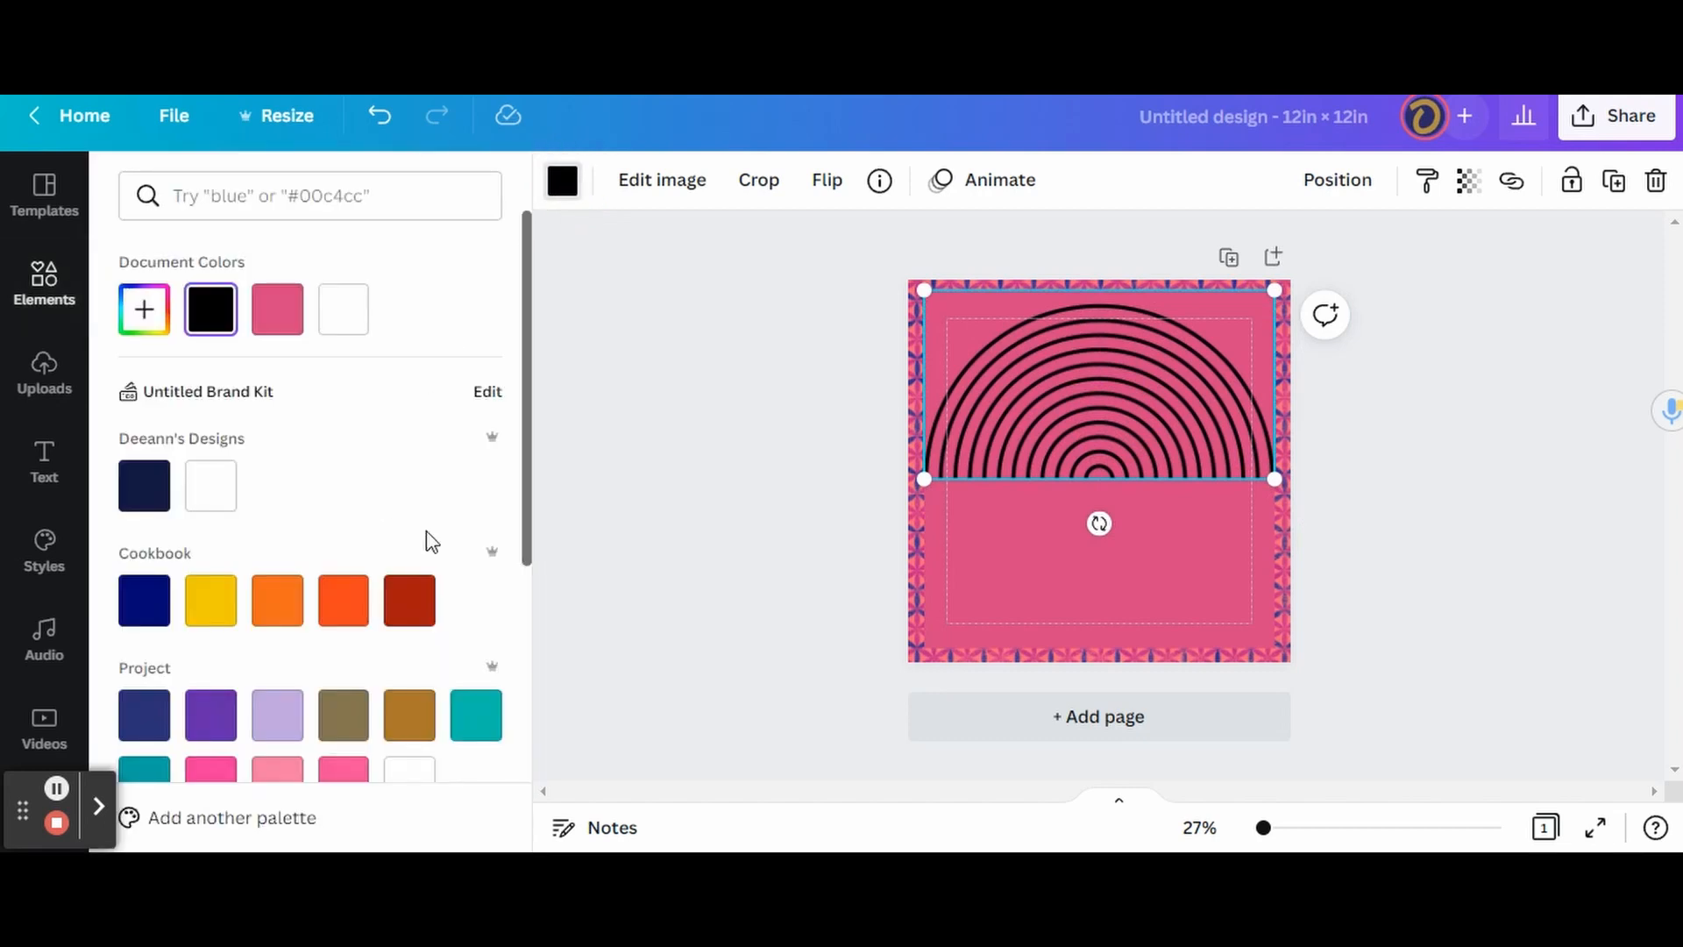
{"action": "left_click", "coordinate": [144, 308]}
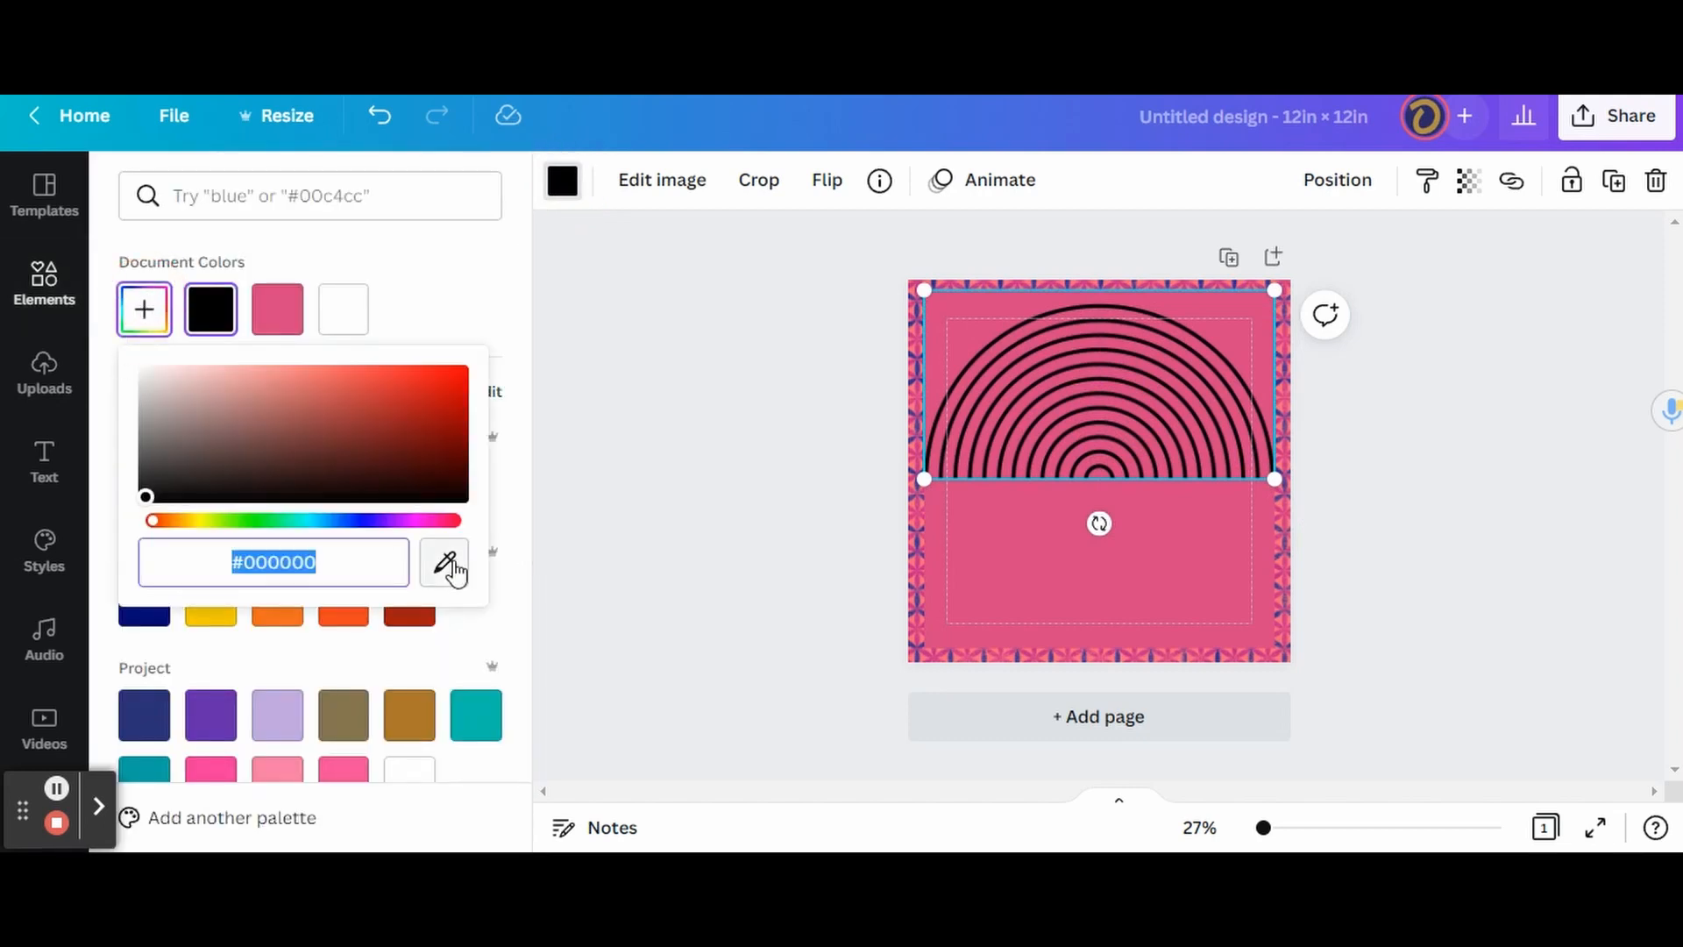
{"action": "left_click", "coordinate": [449, 564]}
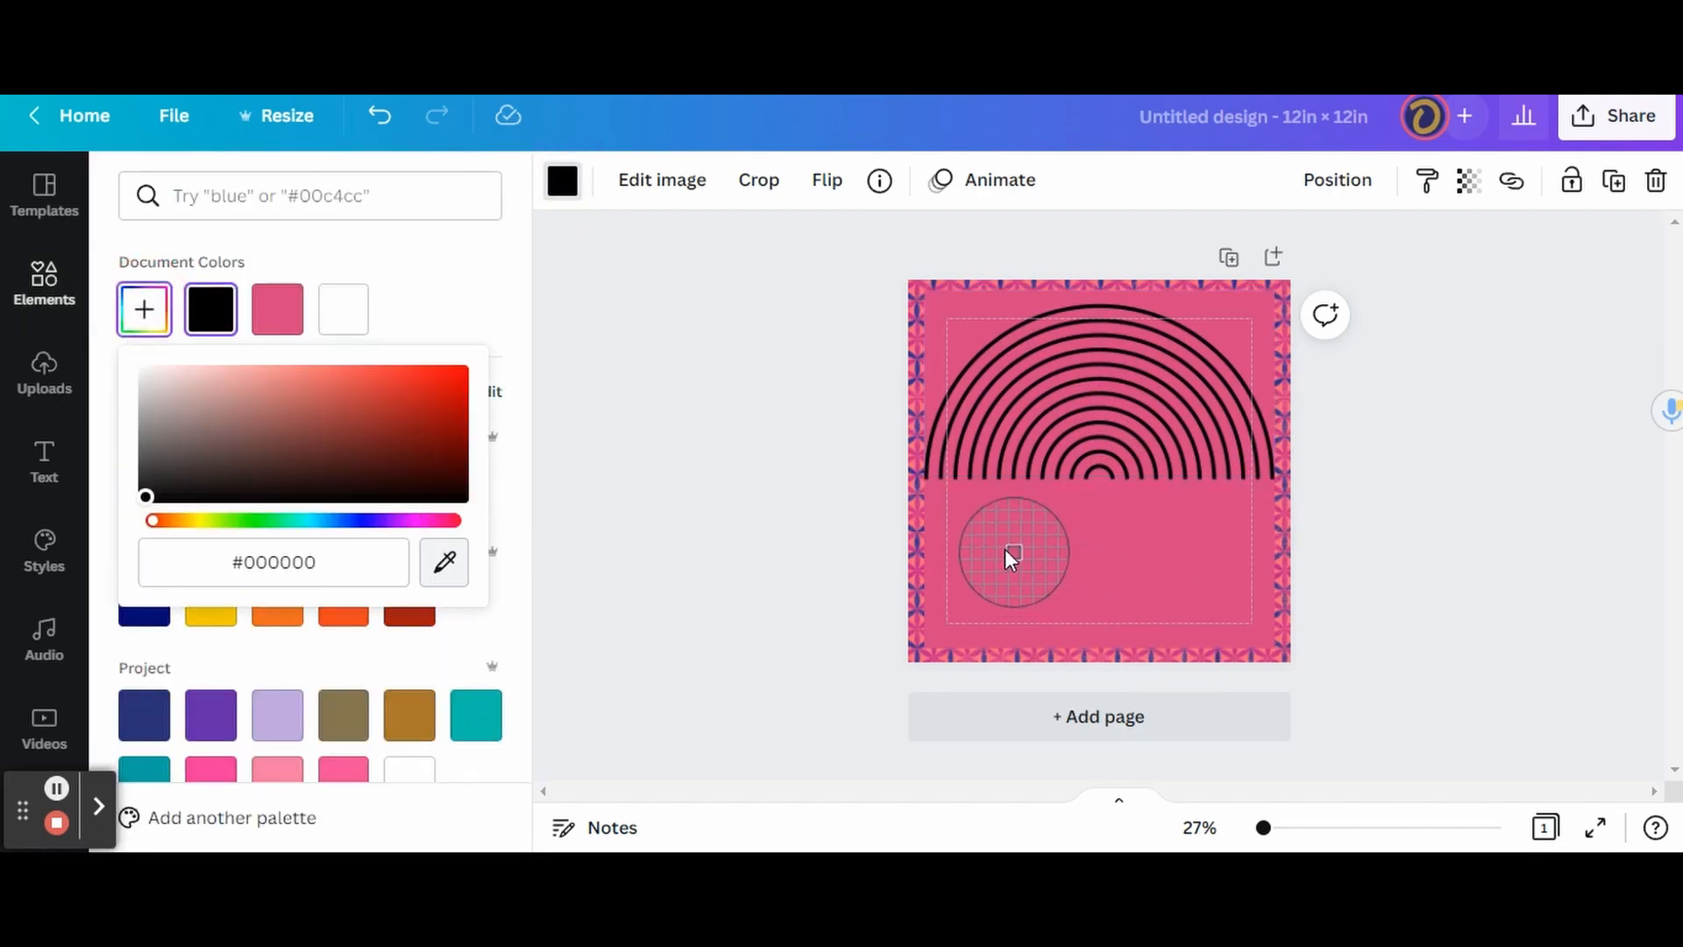
{"action": "left_click", "coordinate": [921, 523]}
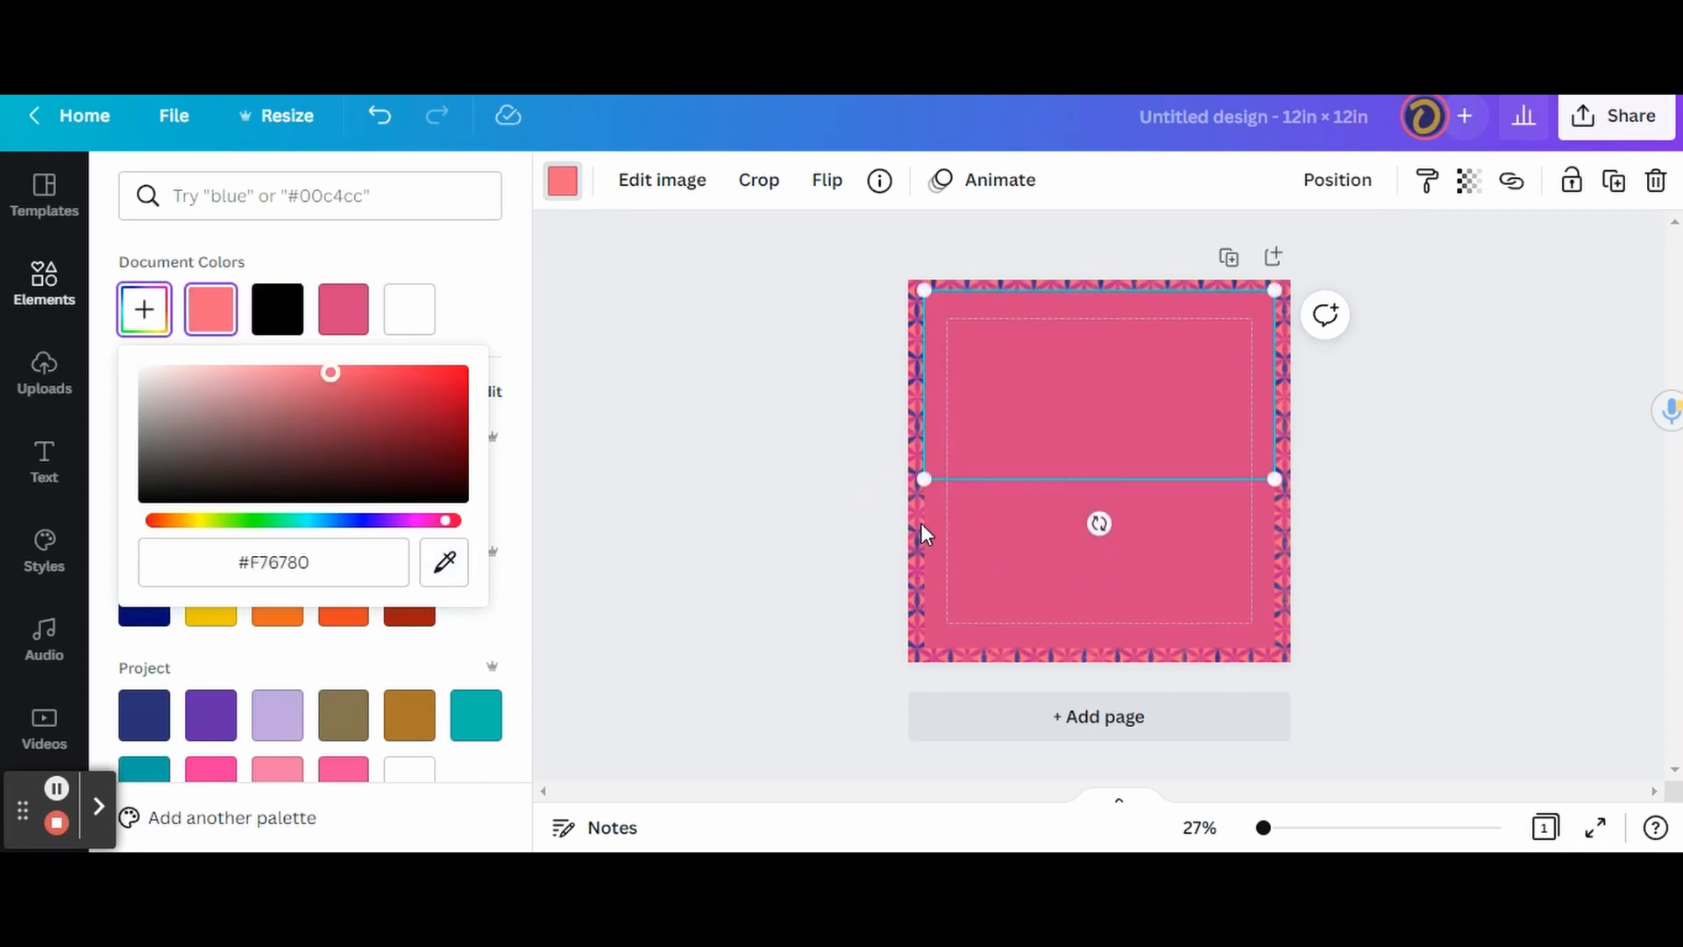
{"action": "left_click", "coordinate": [1401, 495]}
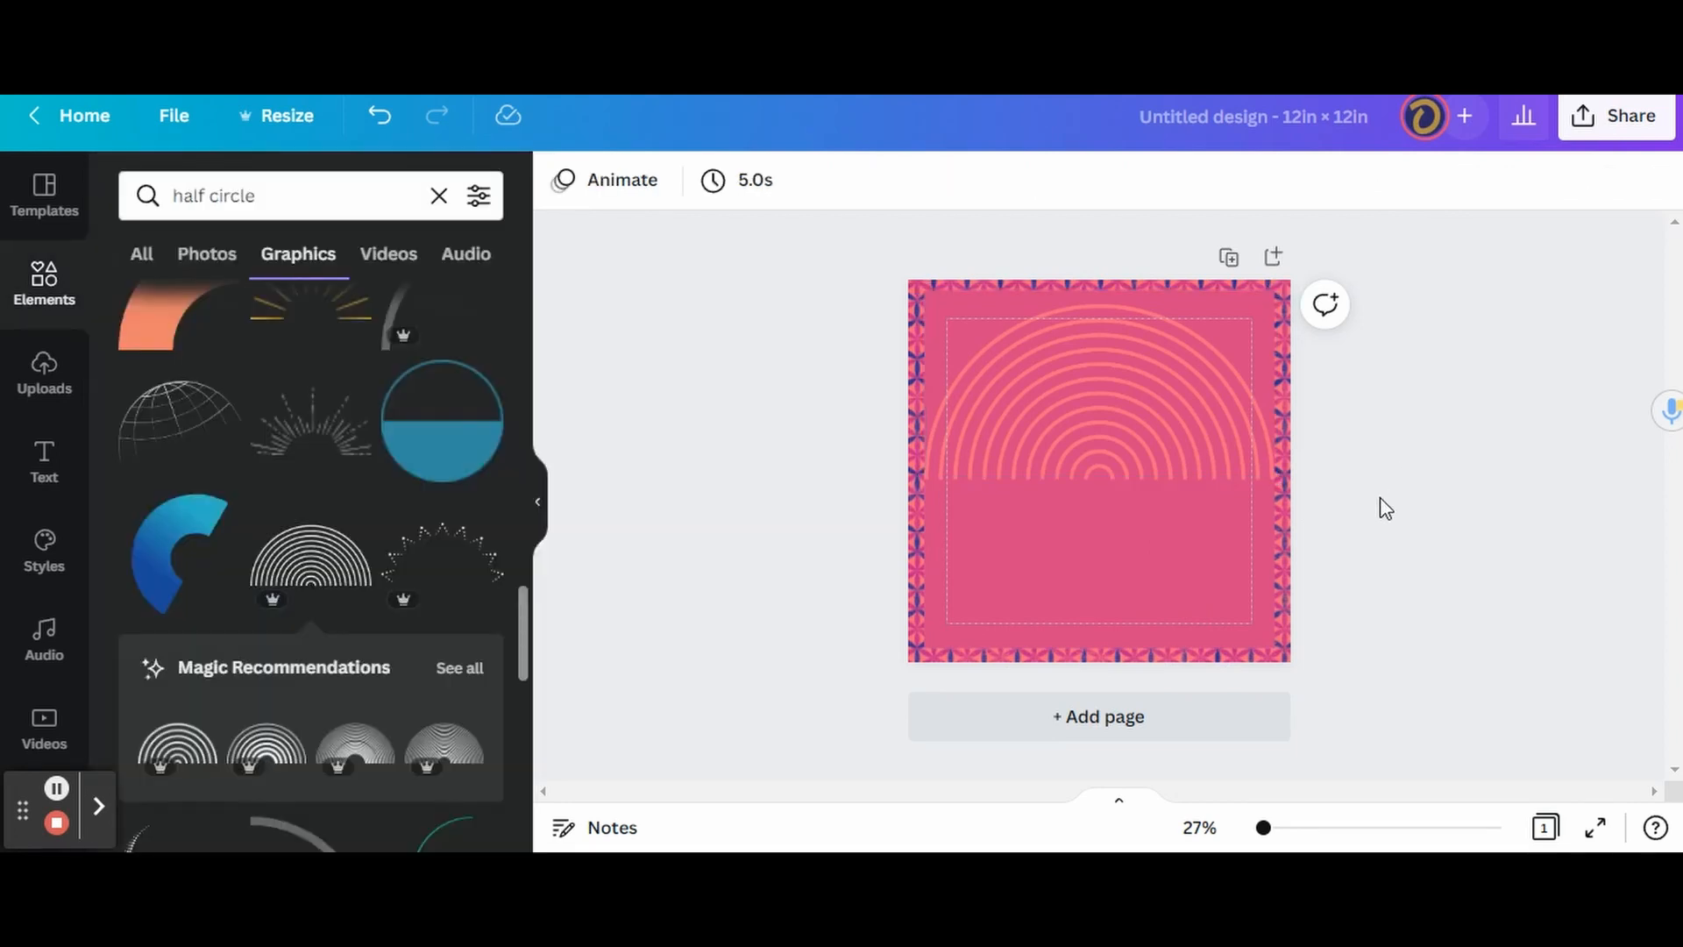
Step: Add coral rectangles as thin stripes across the pink panel's full width, one beneath the half circle and two near the panel's lower edge
{"action": "key", "text": "r"}
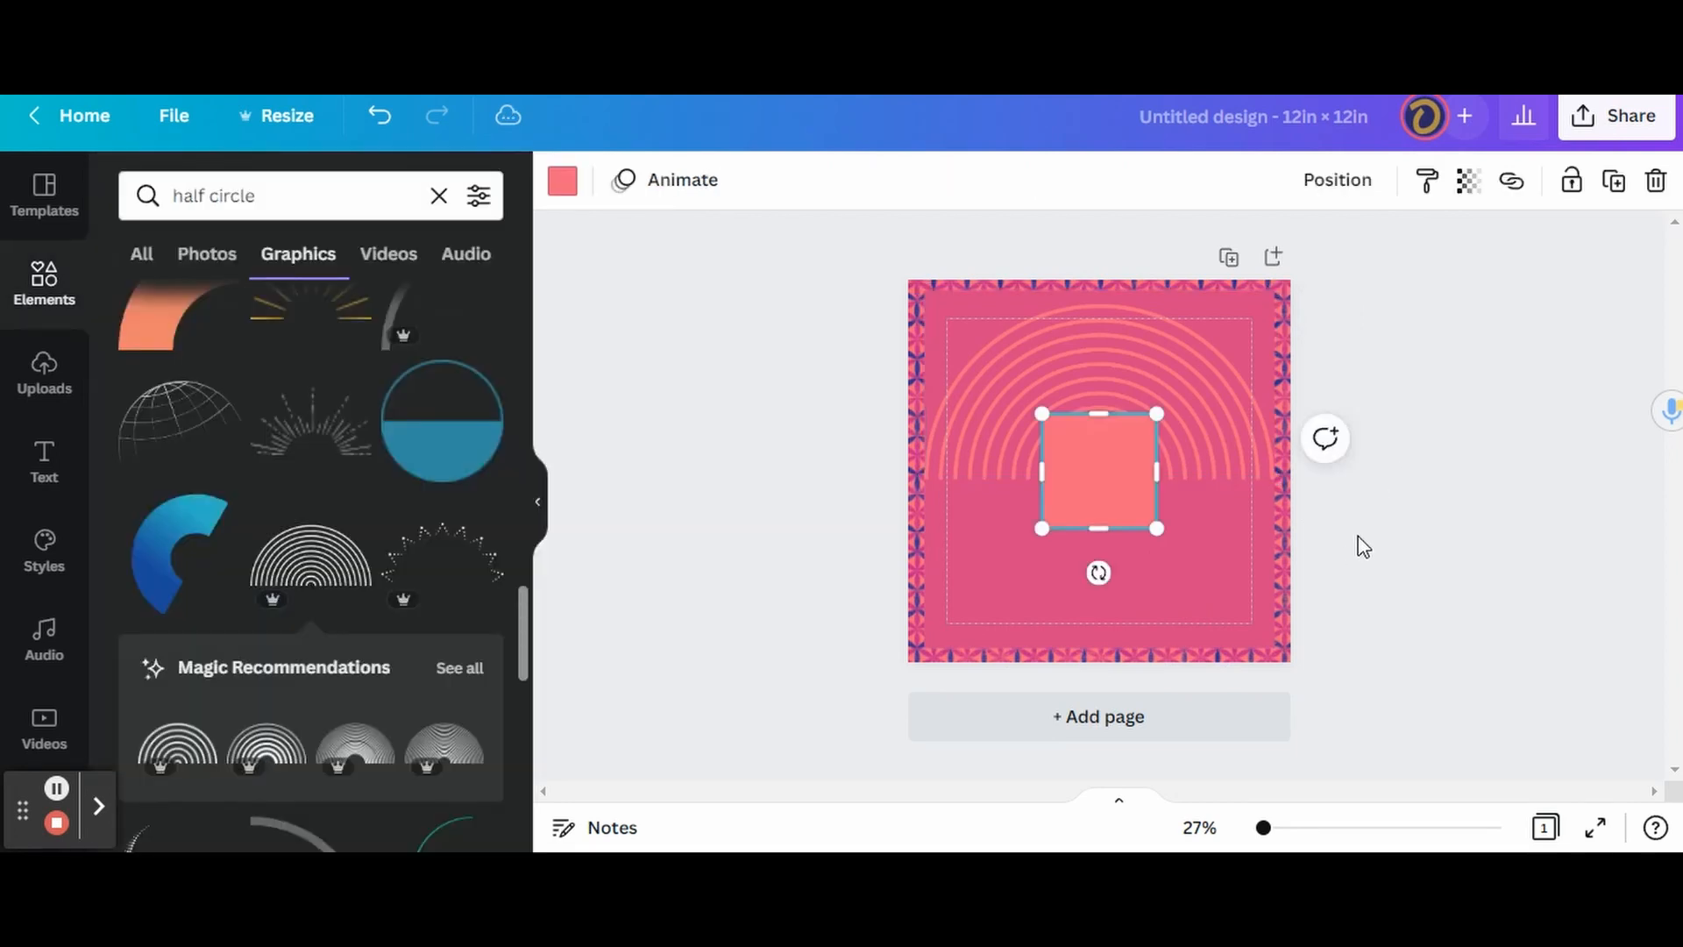
{"action": "left_click_drag", "start_coordinate": [1170, 479], "coordinate": [1277, 496]}
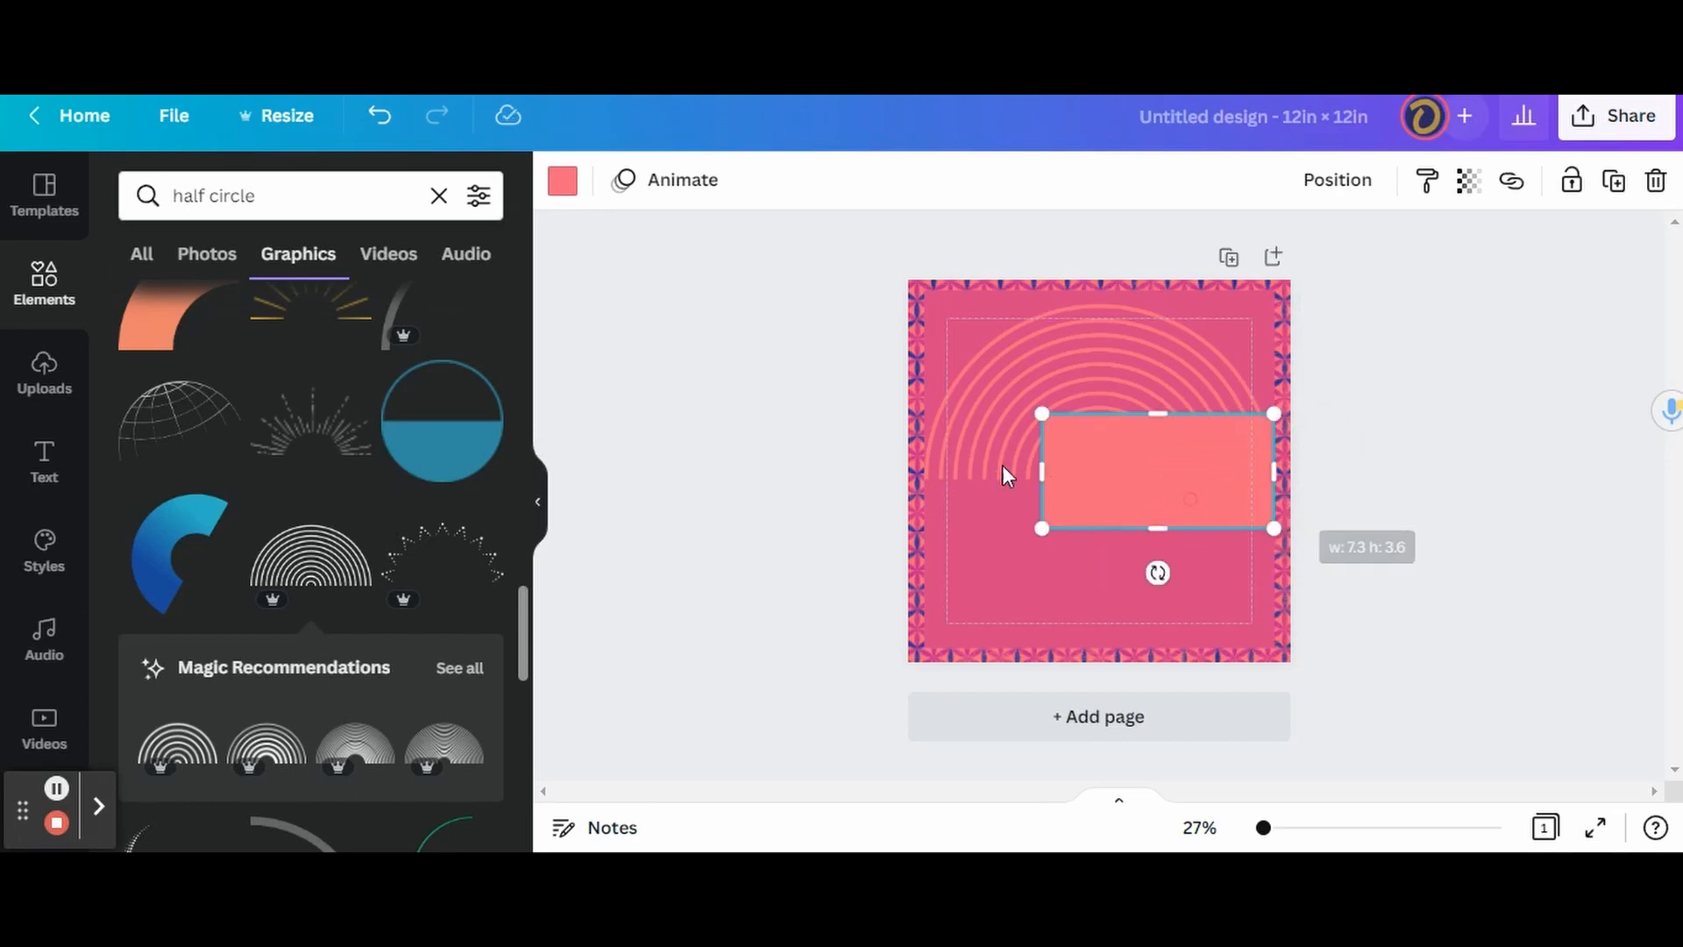
{"action": "left_click_drag", "start_coordinate": [1042, 472], "coordinate": [924, 474]}
{"action": "left_click_drag", "start_coordinate": [1100, 412], "coordinate": [1093, 518]}
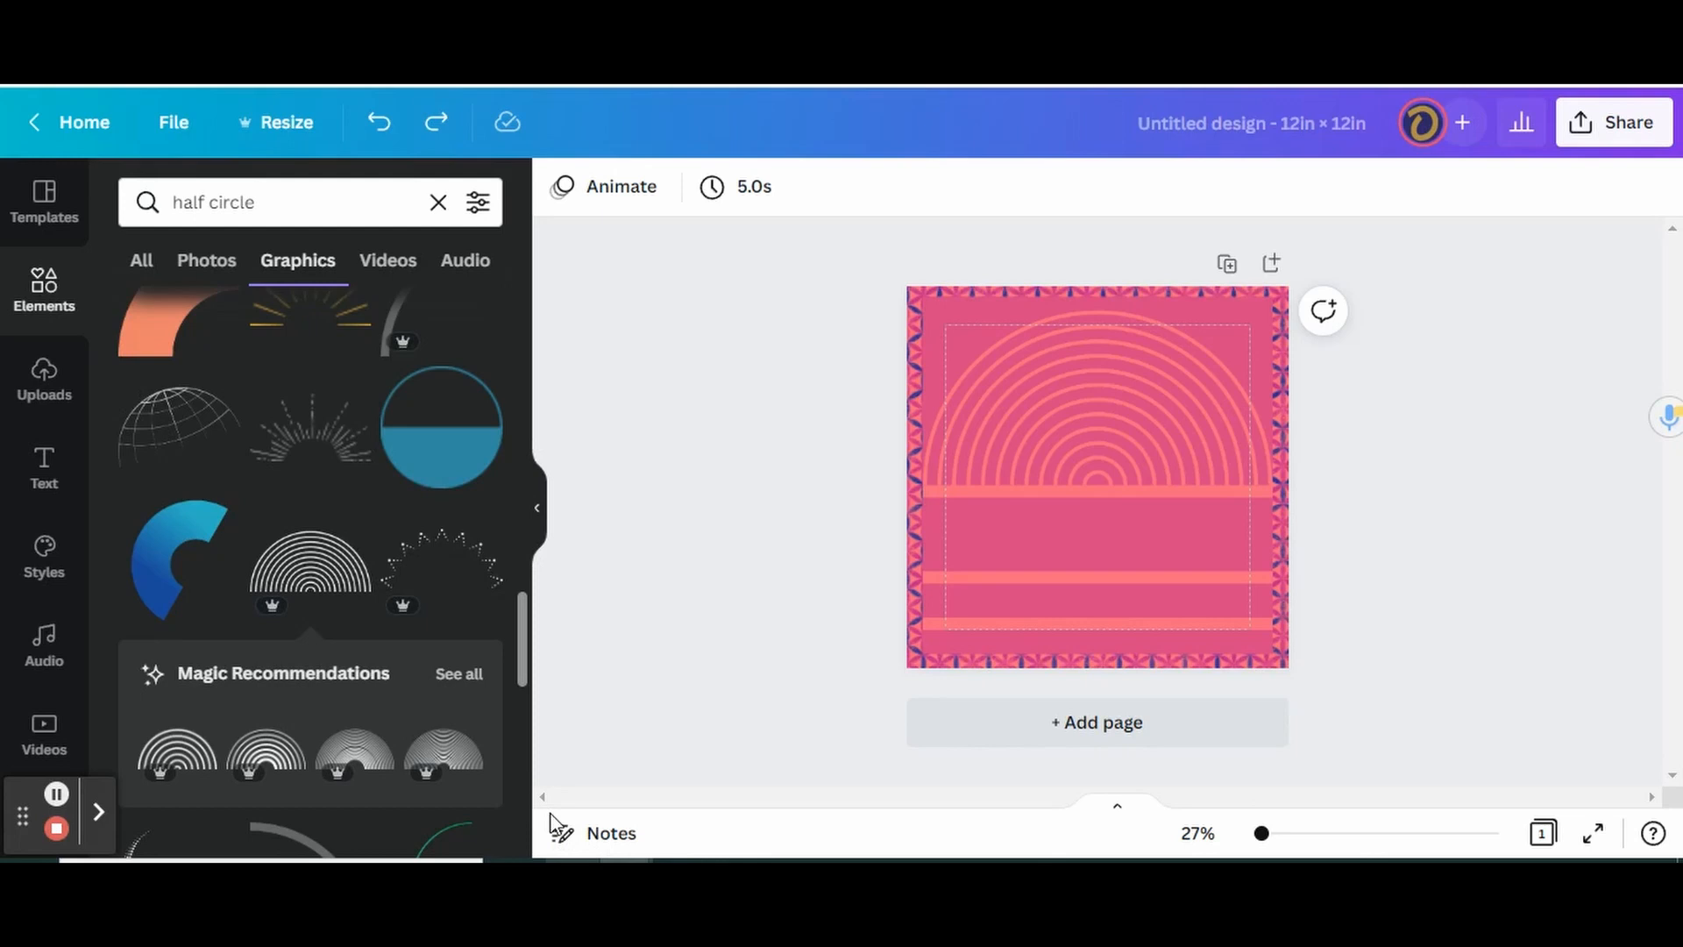
Step: Add the recently used flower border graphic and enlarge it to the panel's full width between the two lower coral stripes
{"action": "left_click", "coordinate": [34, 294]}
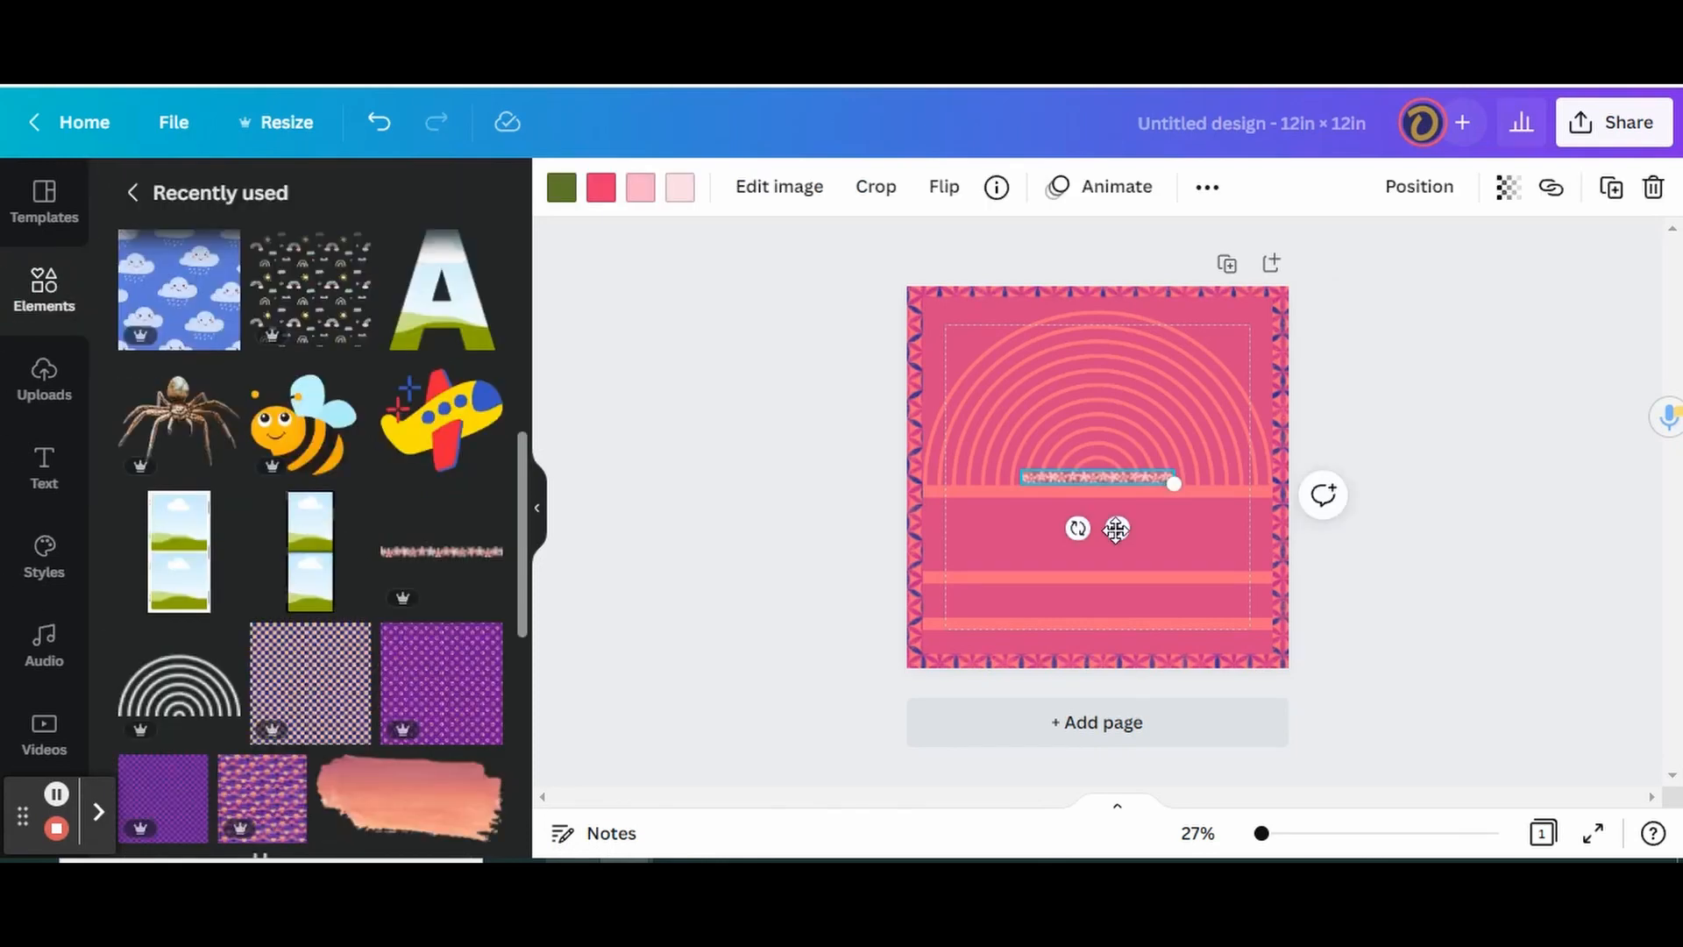
{"action": "left_click_drag", "start_coordinate": [1117, 530], "coordinate": [1263, 624]}
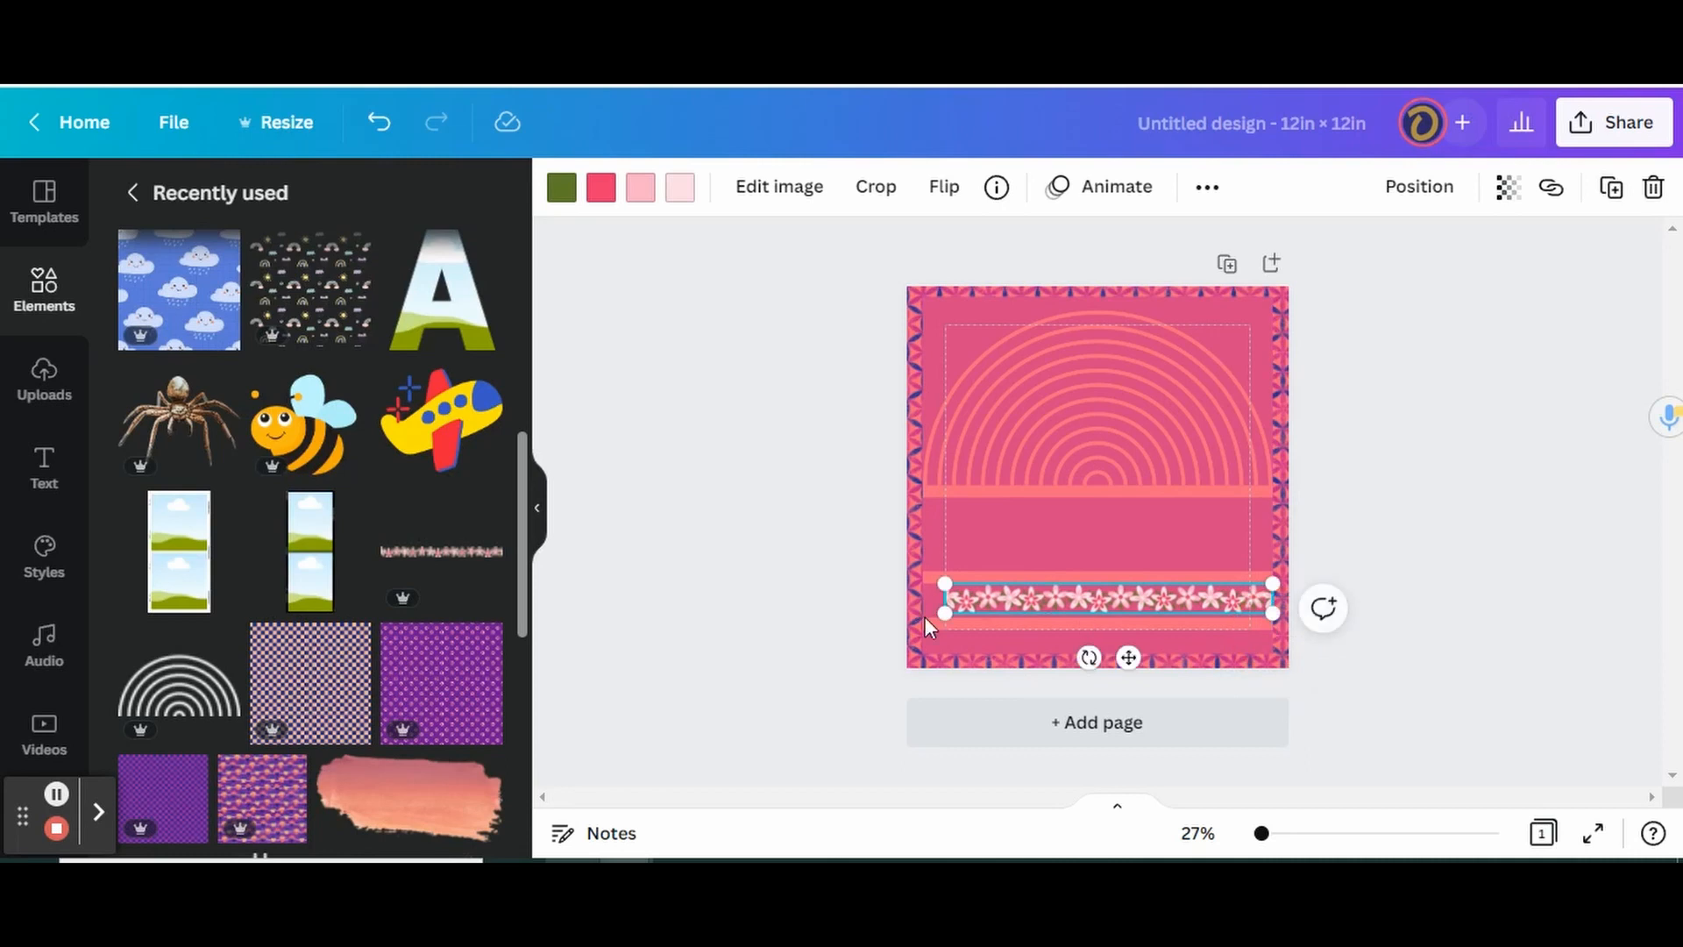
{"action": "left_click_drag", "start_coordinate": [941, 612], "coordinate": [920, 611]}
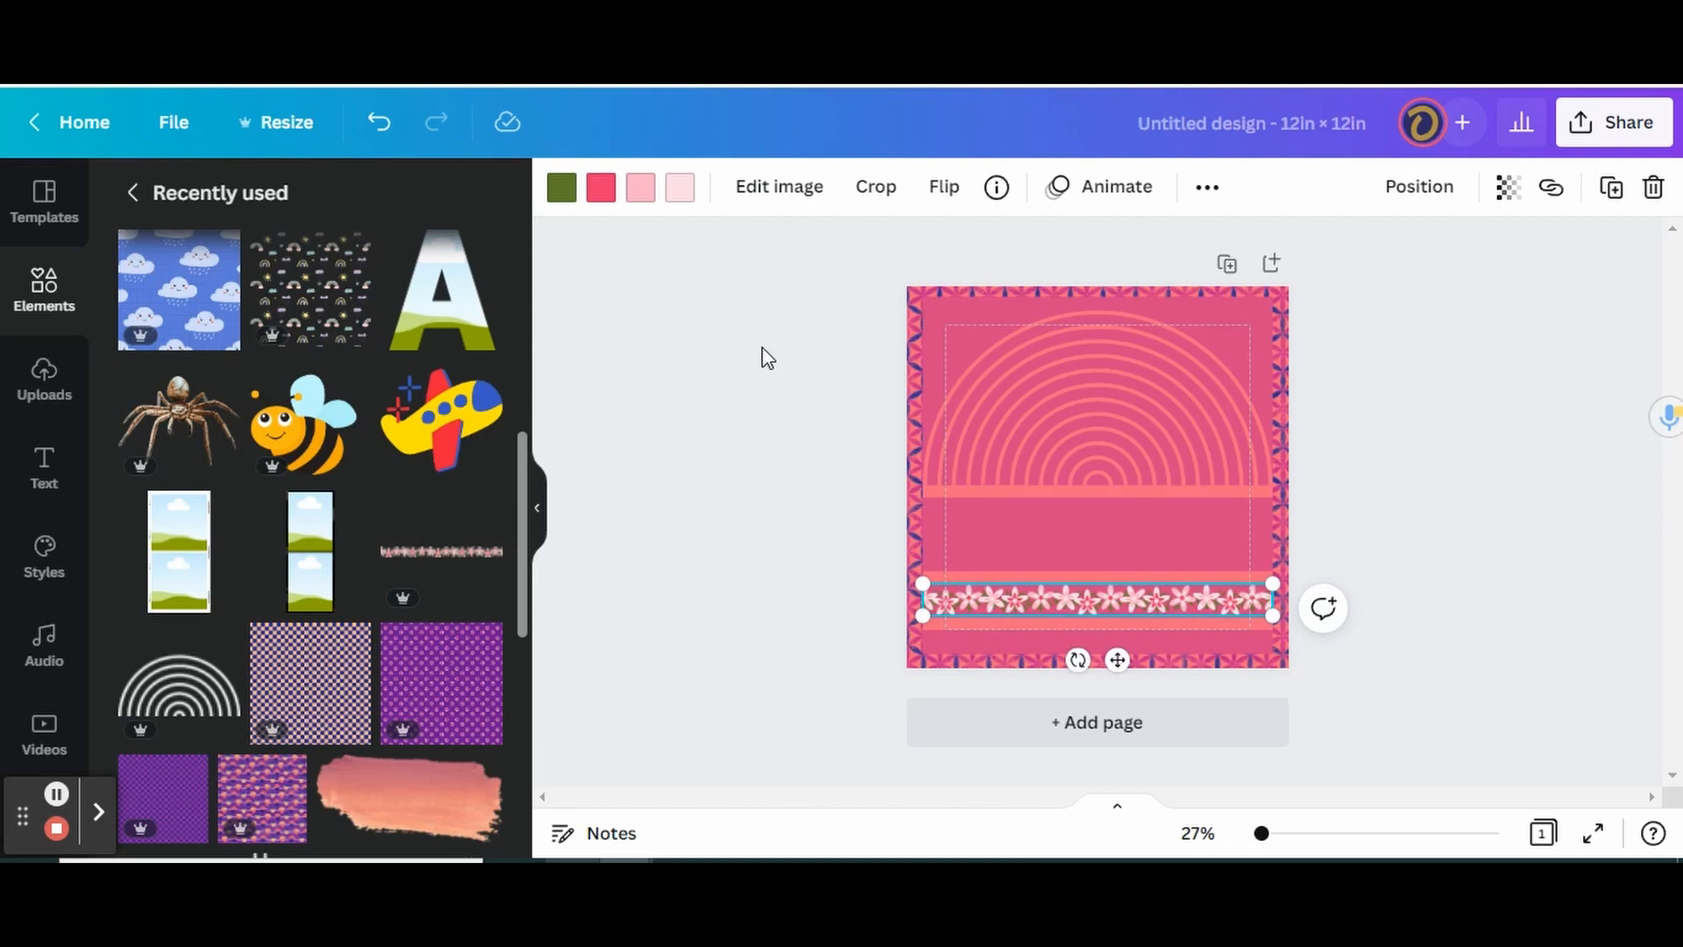
Step: Recolour the pinkish-red flower centres of the floral border to the dark purple from the photo colours
{"action": "left_click", "coordinate": [605, 194]}
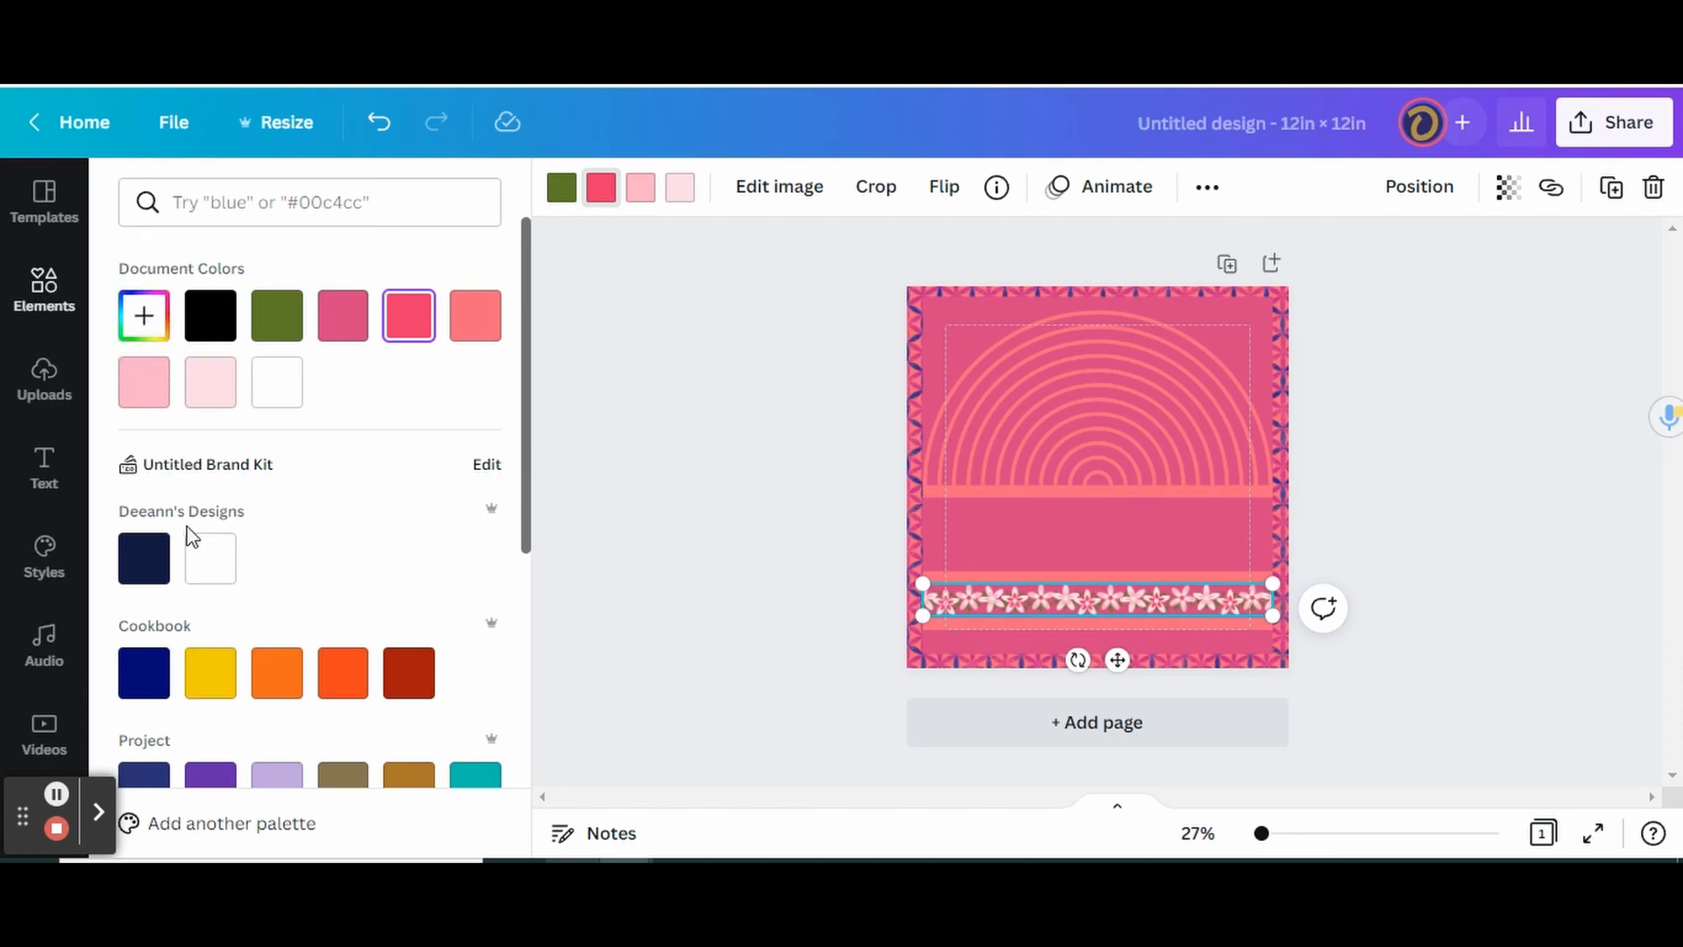
{"action": "scroll", "coordinate": [188, 541], "scroll_direction": "down", "scroll_amount": 1}
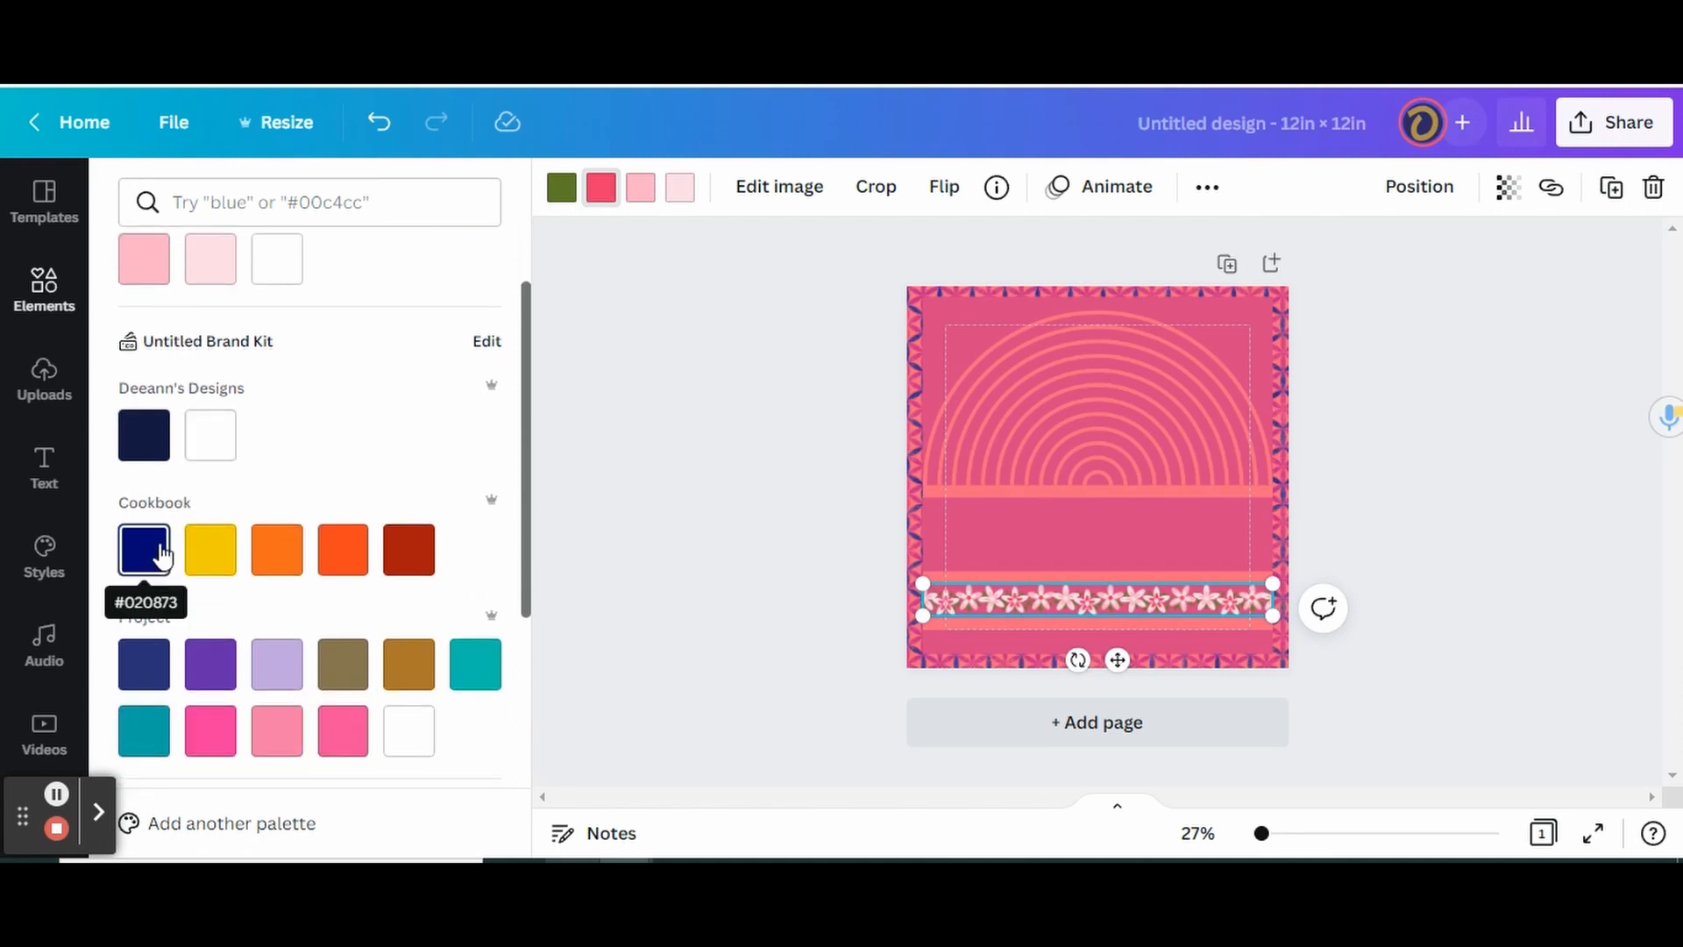
{"action": "scroll", "coordinate": [153, 561], "scroll_direction": "down", "scroll_amount": 1}
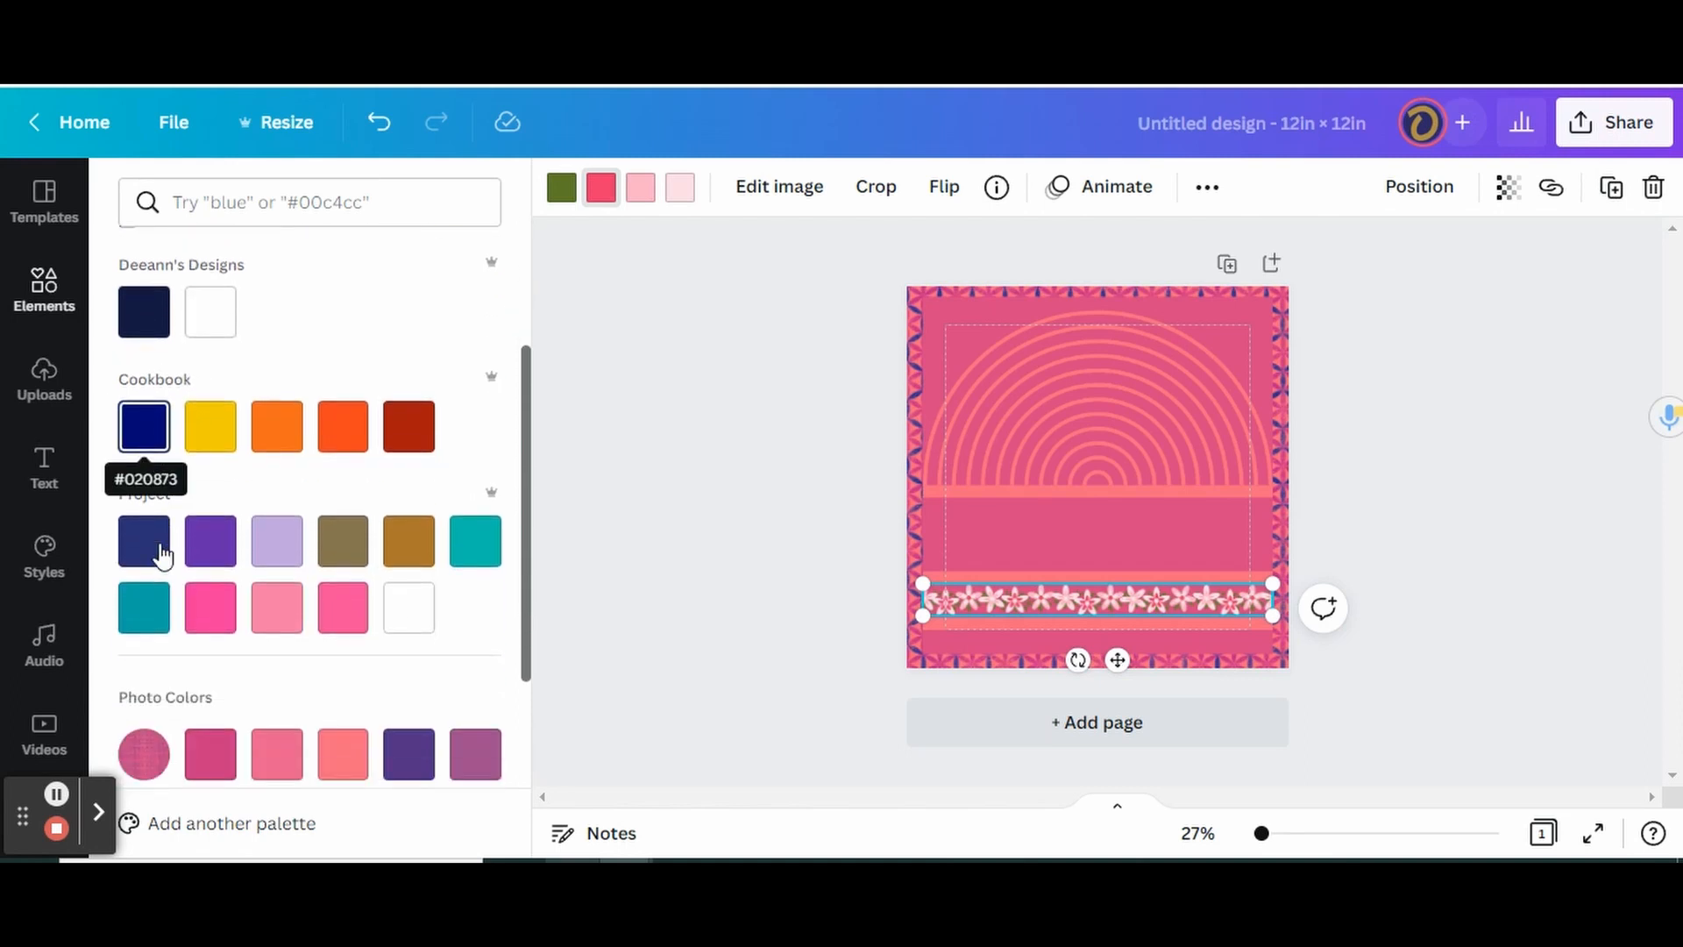
{"action": "left_click", "coordinate": [423, 761]}
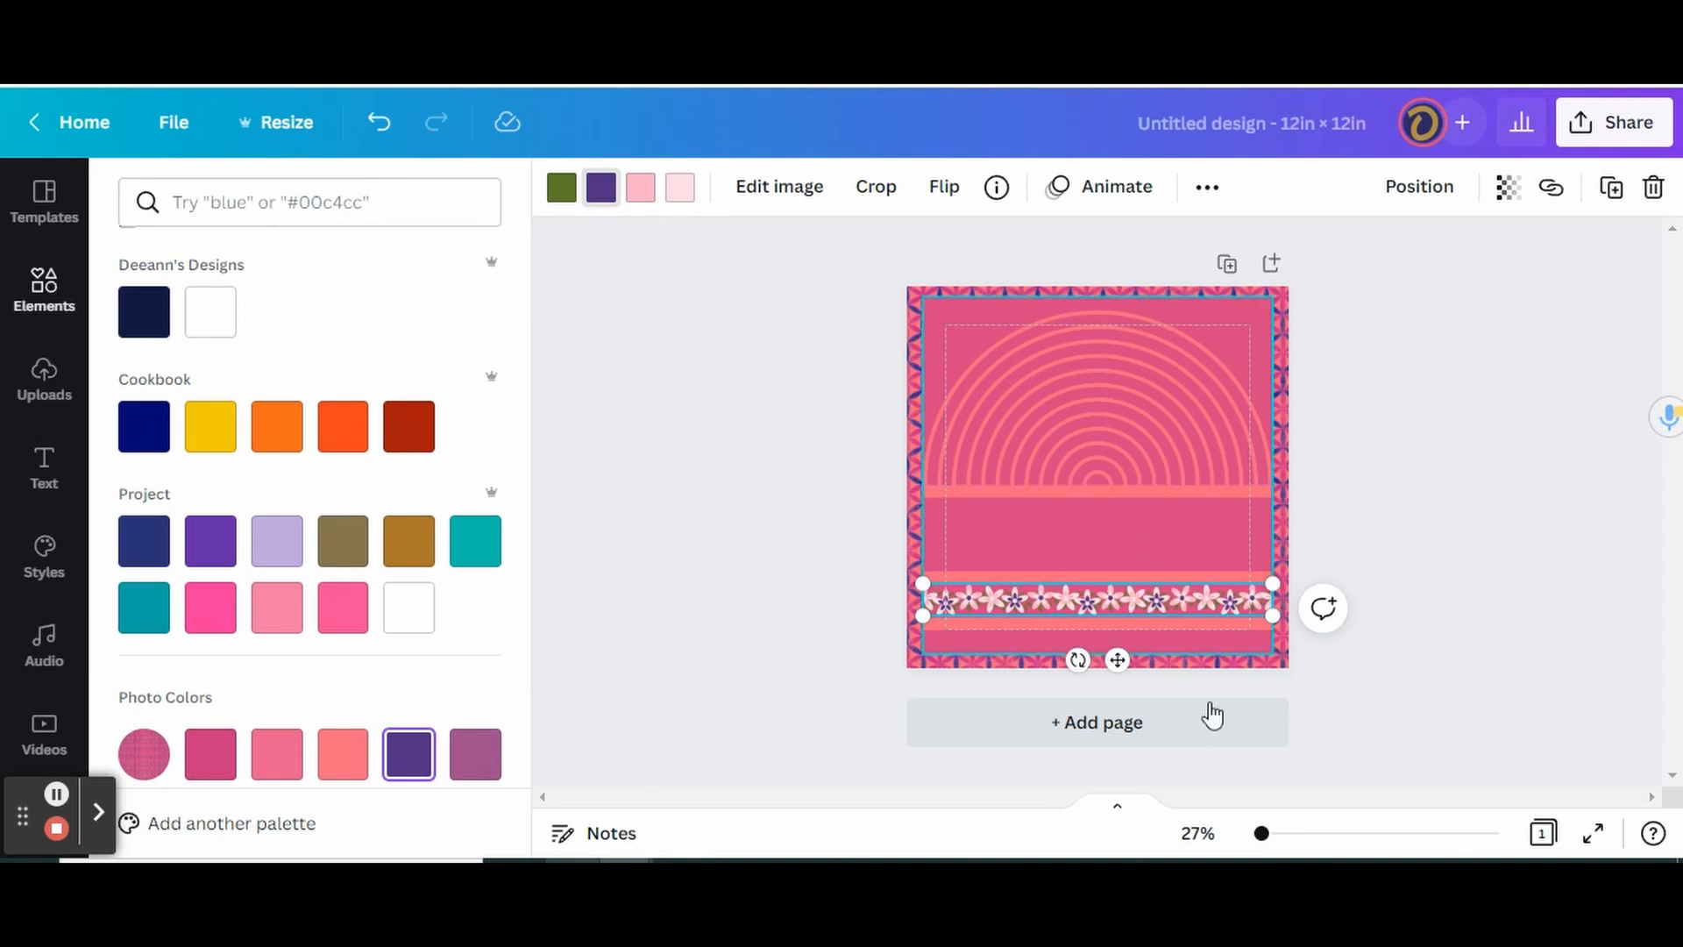
{"action": "left_click", "coordinate": [1399, 541]}
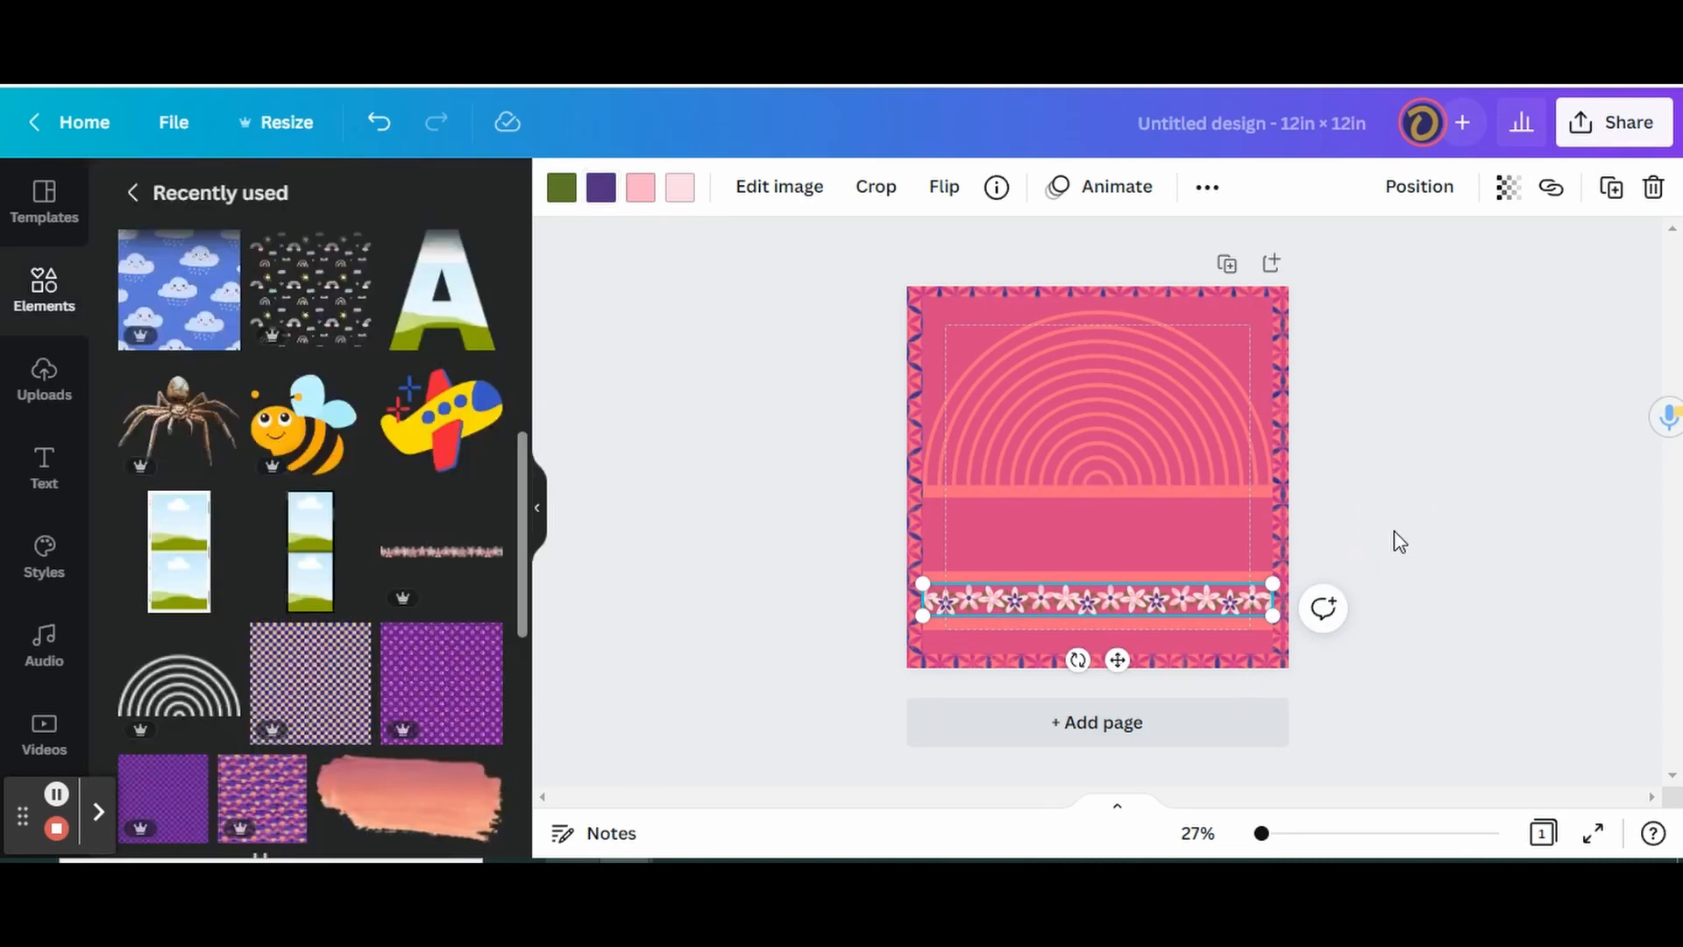
{"action": "left_click", "coordinate": [1399, 541]}
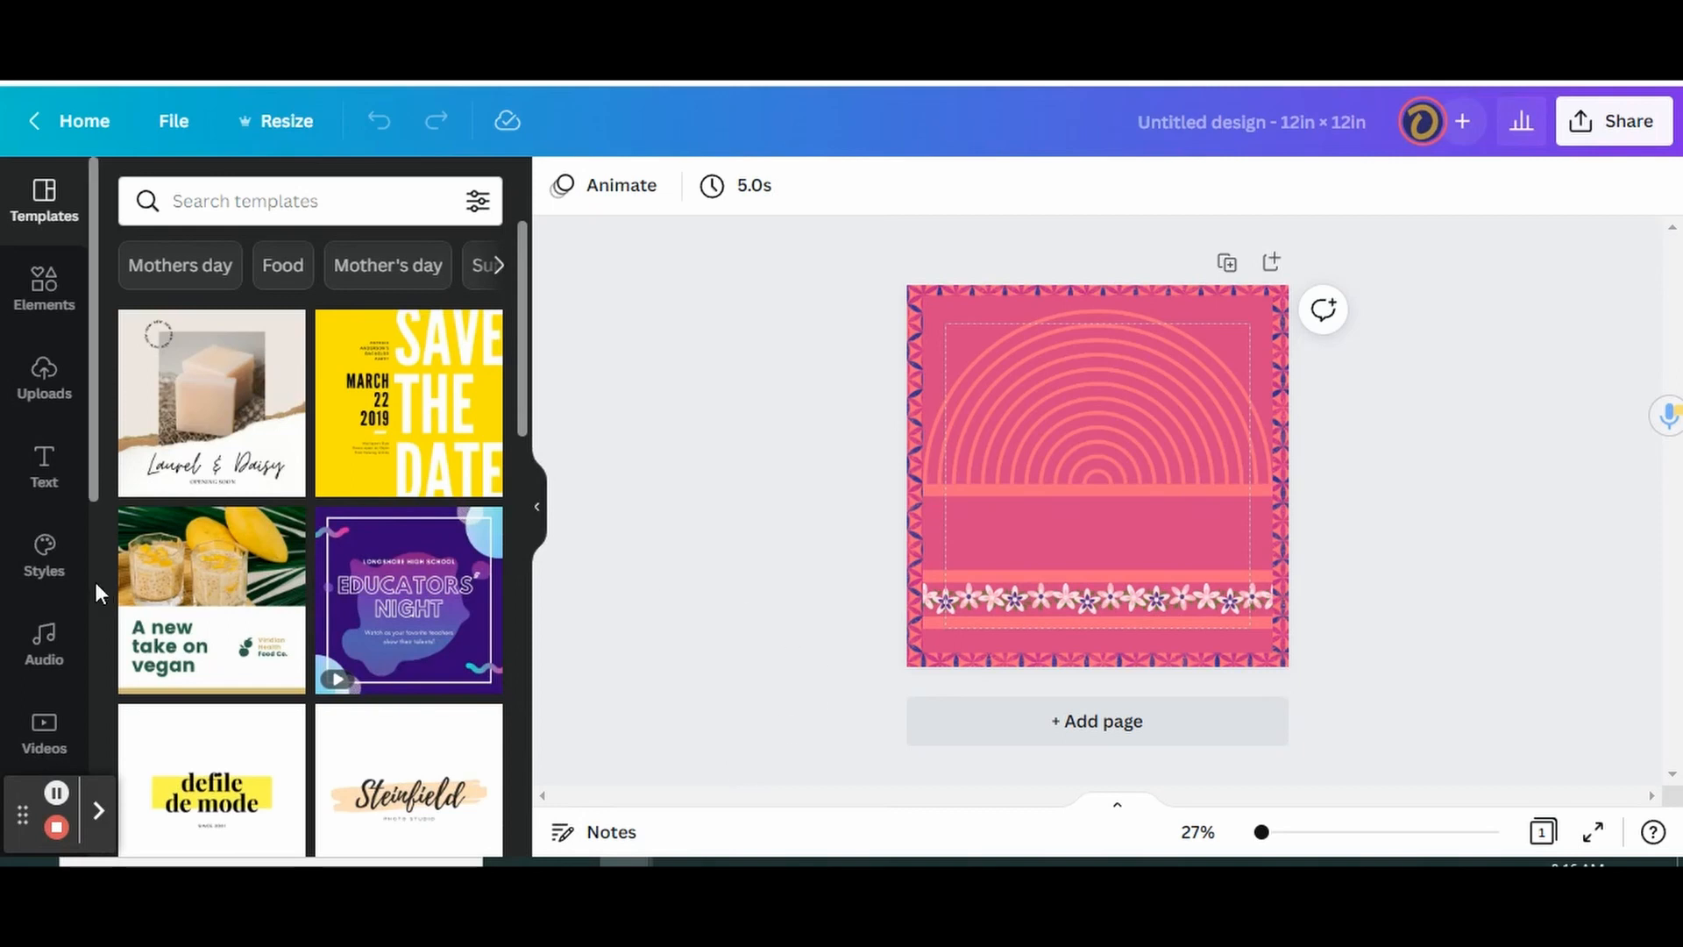
Step: Add the vertical two-photo film frame in purple over the left part of the half circle and open its border colour choices
{"action": "left_click", "coordinate": [46, 290]}
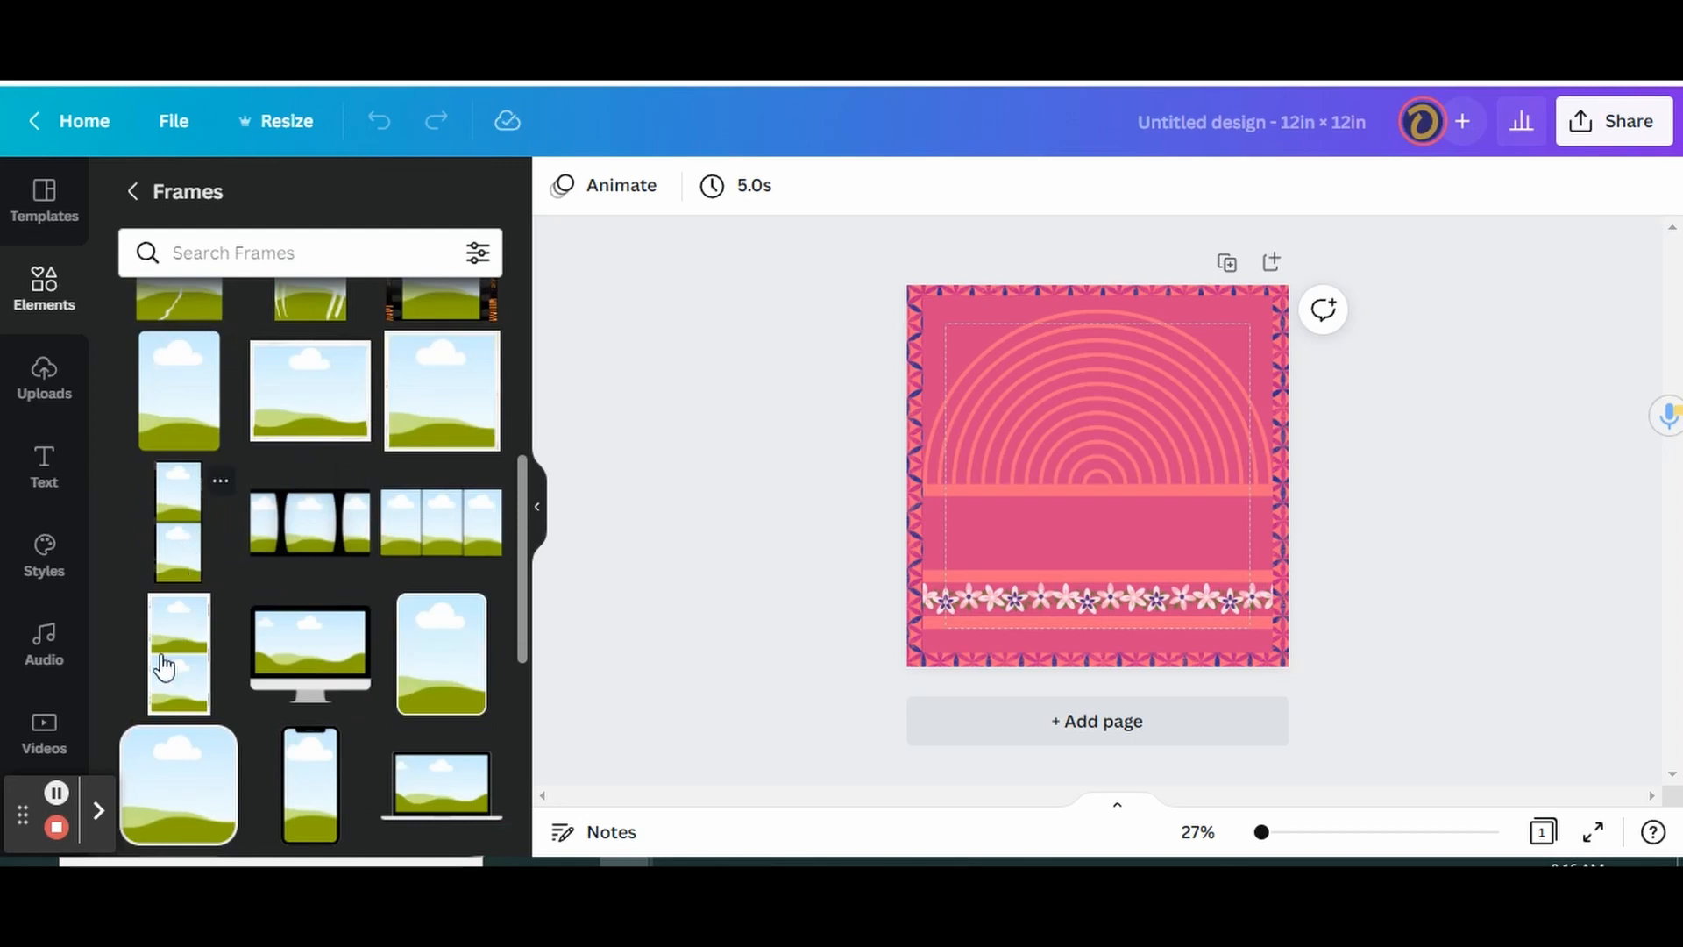
{"action": "left_click_drag", "start_coordinate": [195, 688], "coordinate": [1205, 471]}
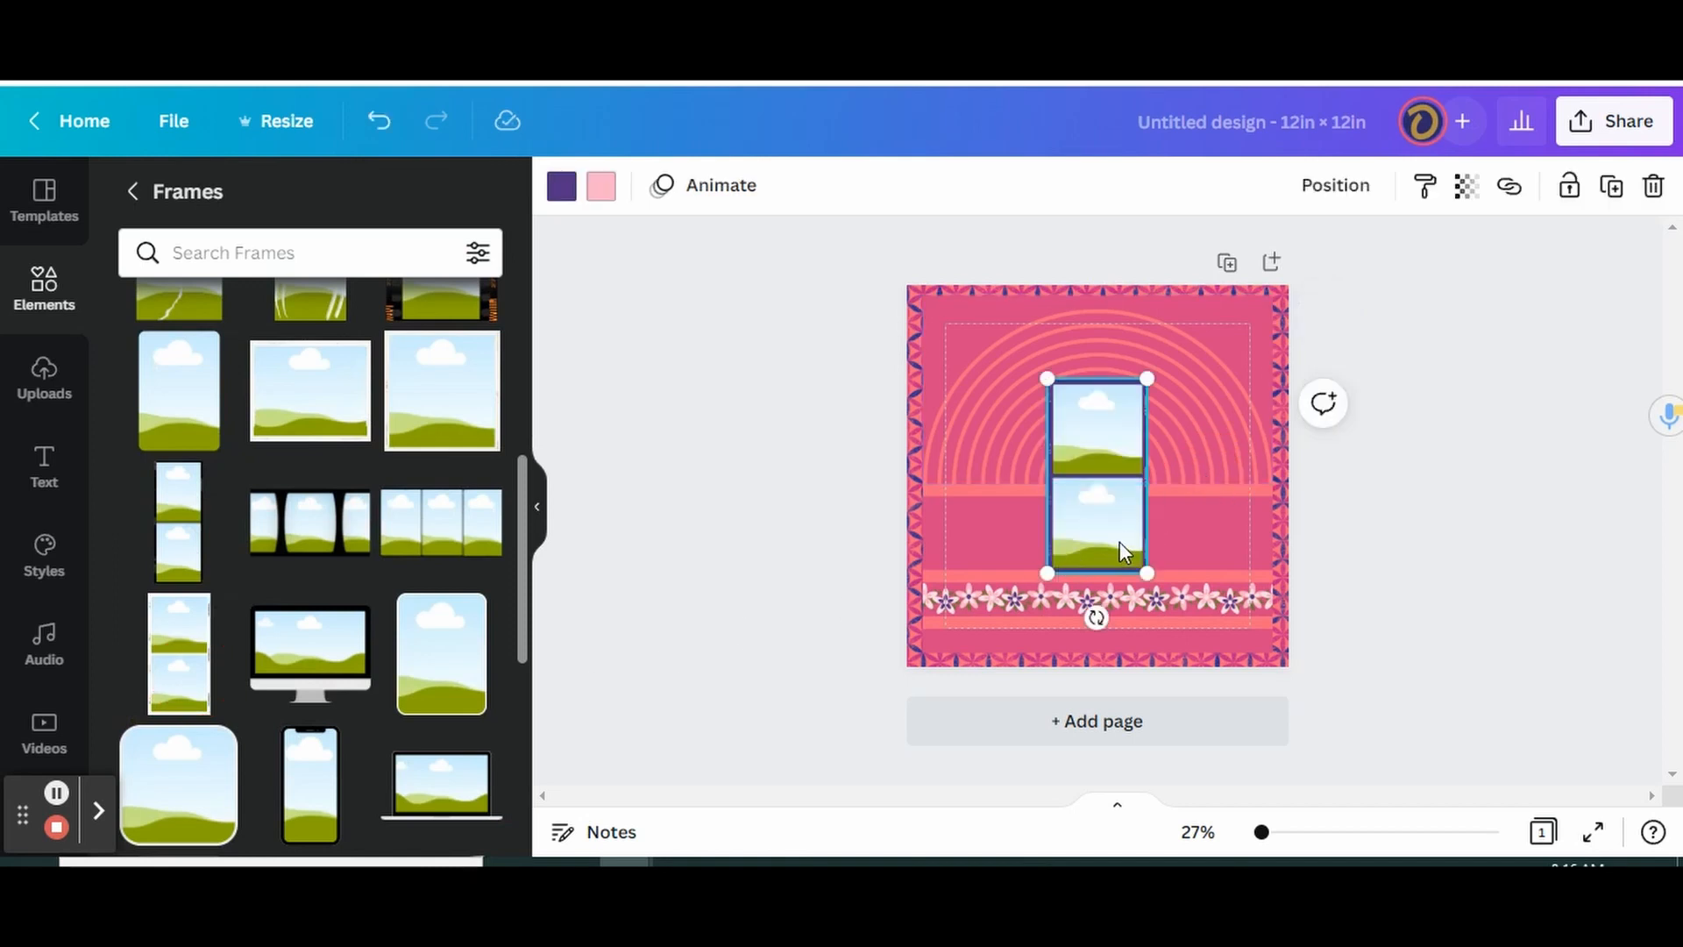
{"action": "left_click_drag", "start_coordinate": [1118, 542], "coordinate": [1032, 537]}
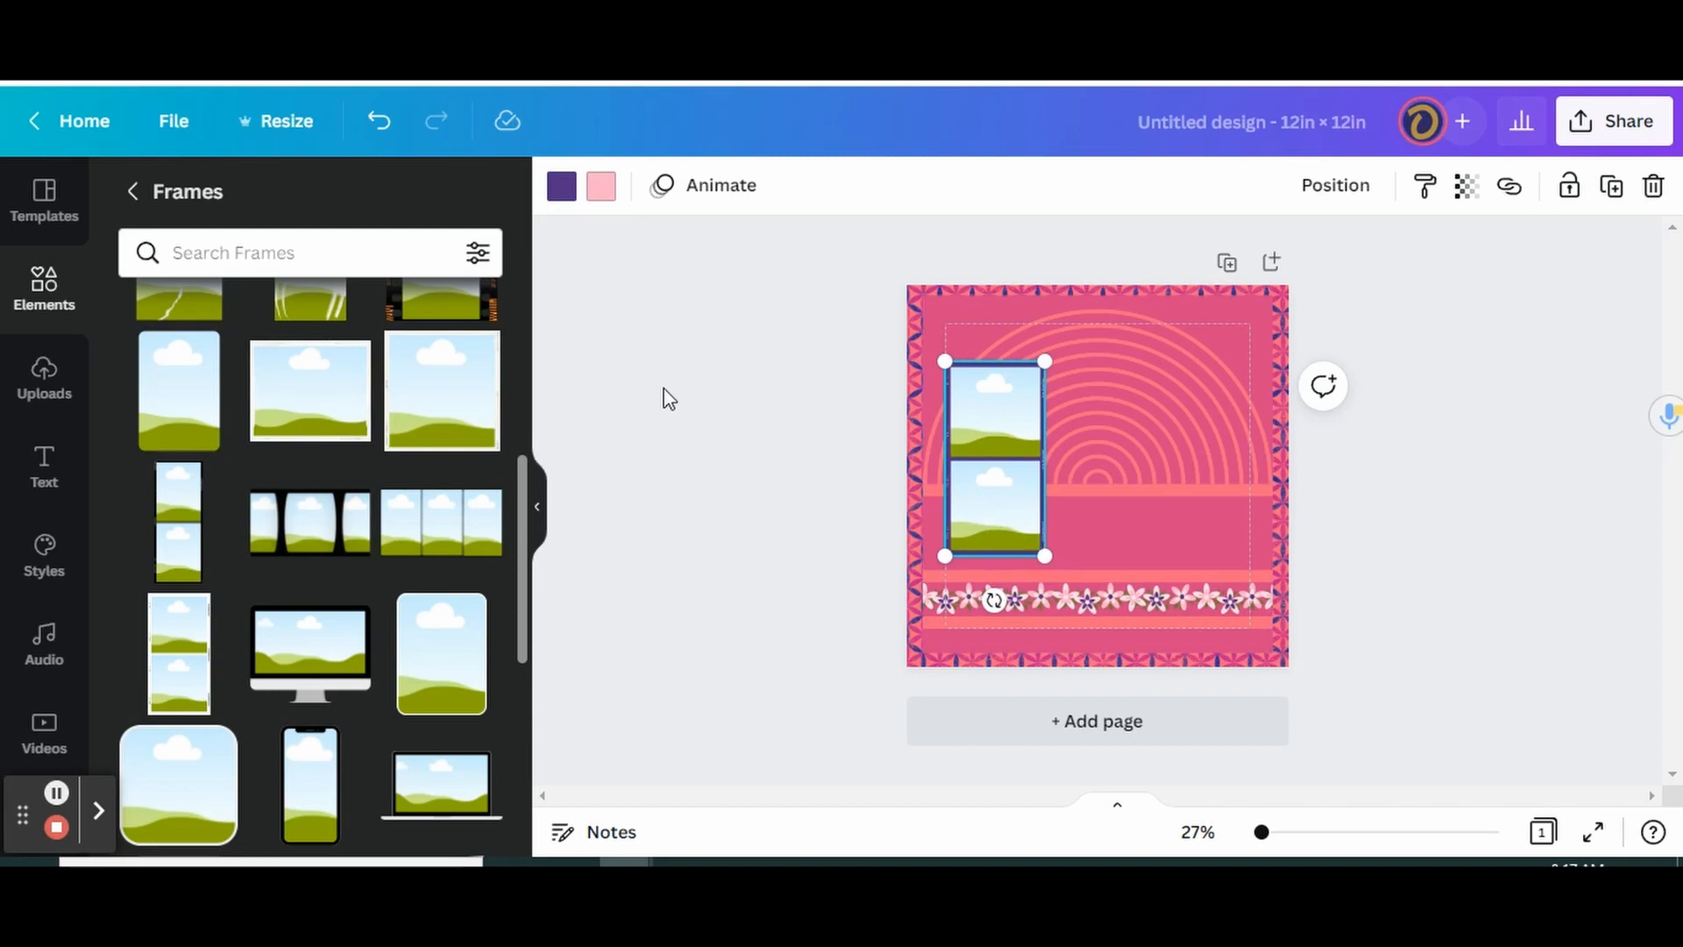
{"action": "left_click", "coordinate": [573, 197]}
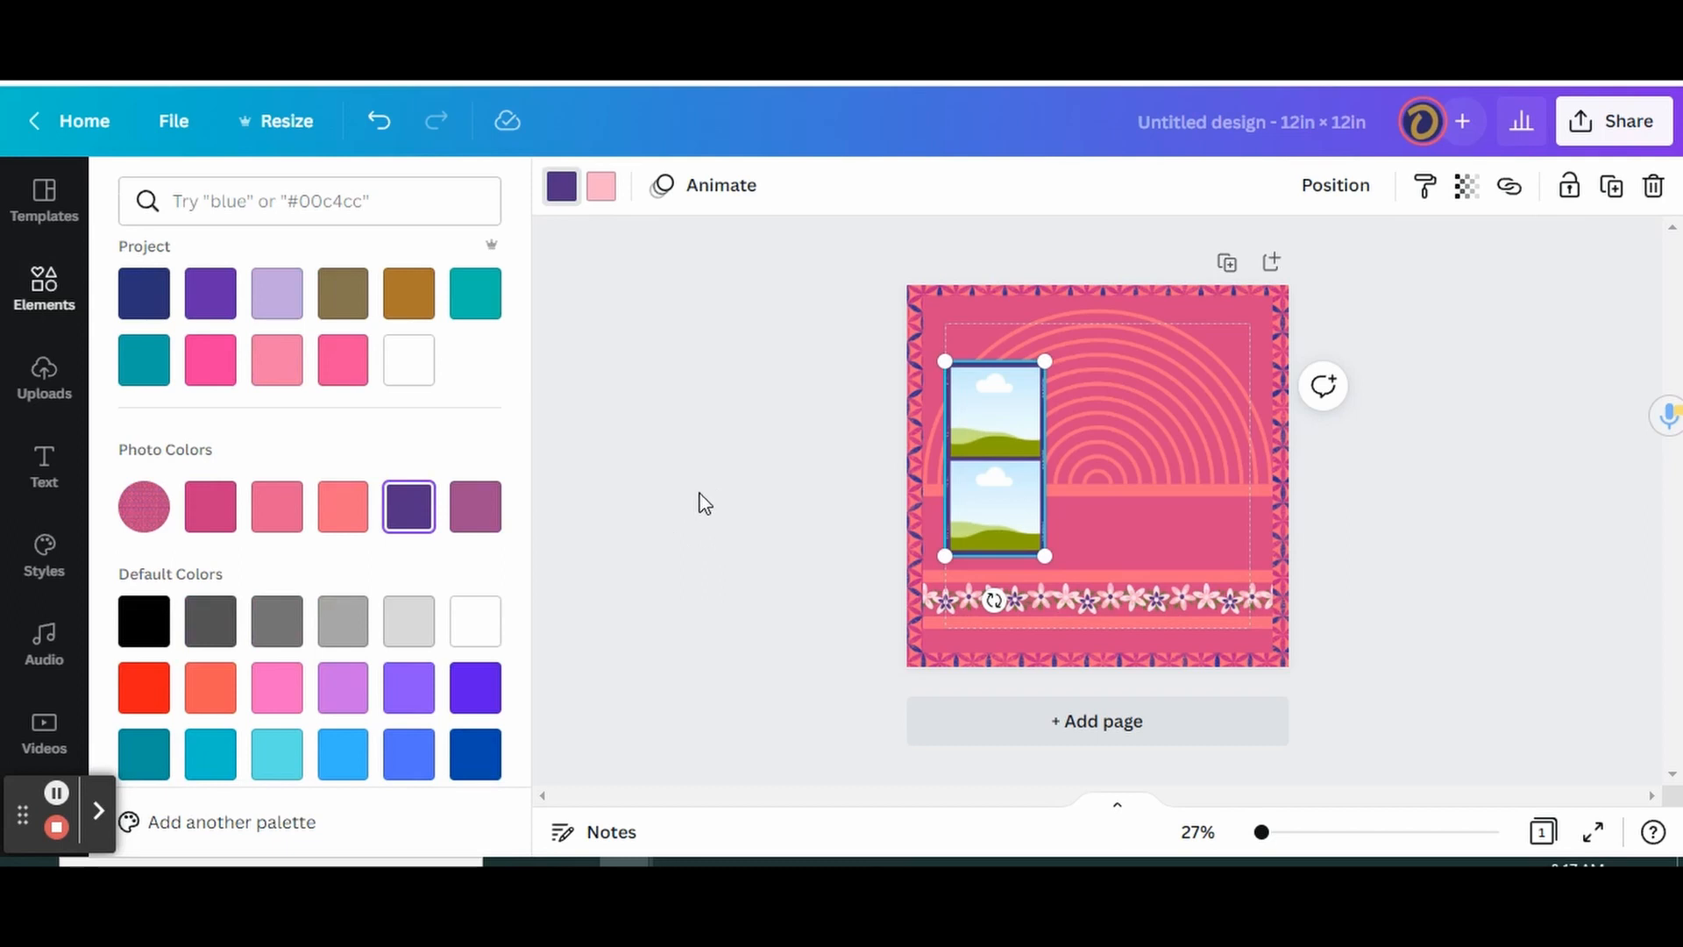
Step: Fill the film frame with the recently used photos, the girl in the striped shirt above and the dark-background portrait below
{"action": "left_click", "coordinate": [42, 285]}
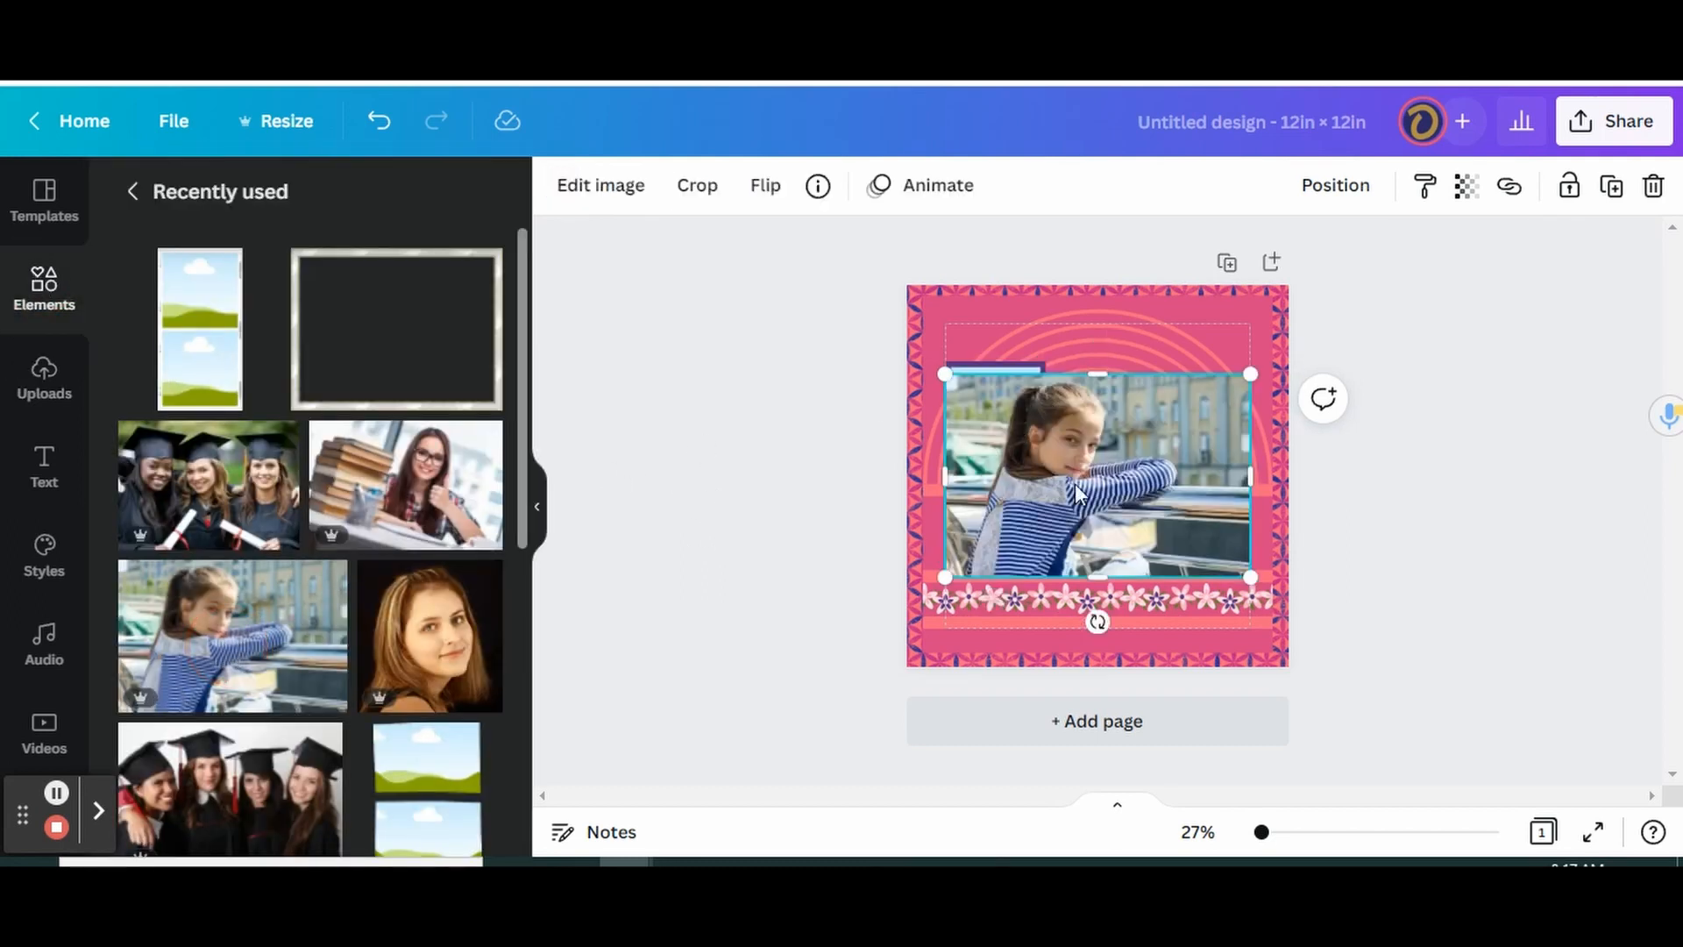
{"action": "mouse_move", "coordinate": [1010, 438]}
{"action": "left_mouse_down"}
{"action": "mouse_move", "coordinate": [983, 413]}
{"action": "mouse_move", "coordinate": [999, 431]}
{"action": "left_mouse_up"}
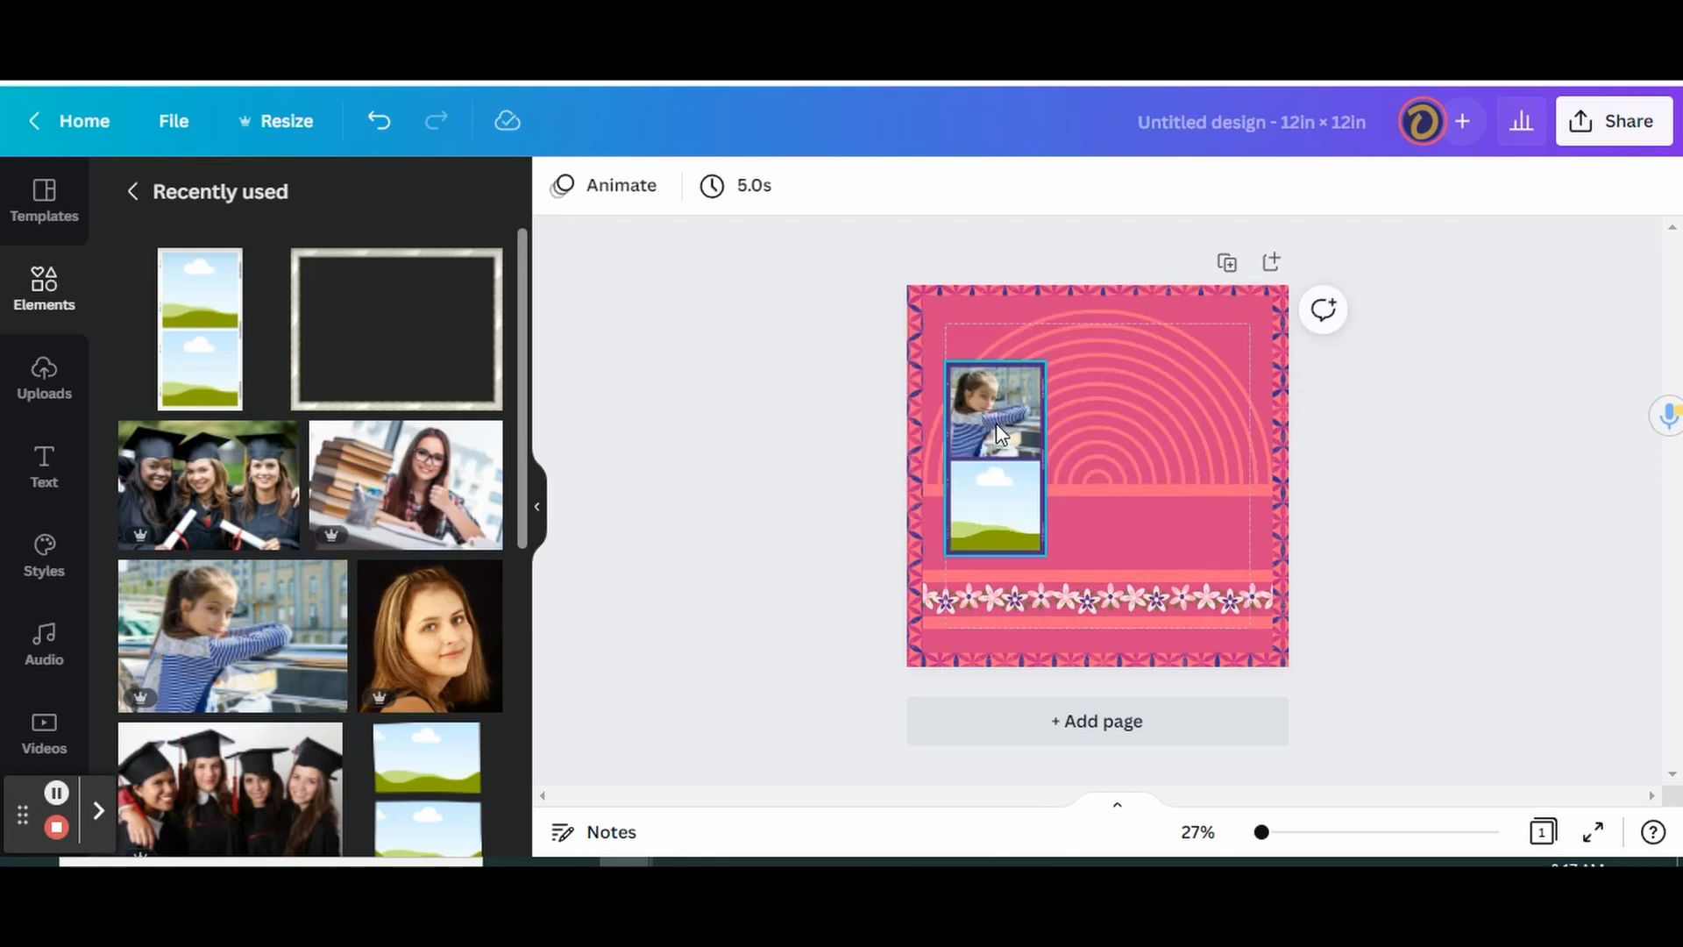
{"action": "double_click", "coordinate": [995, 422]}
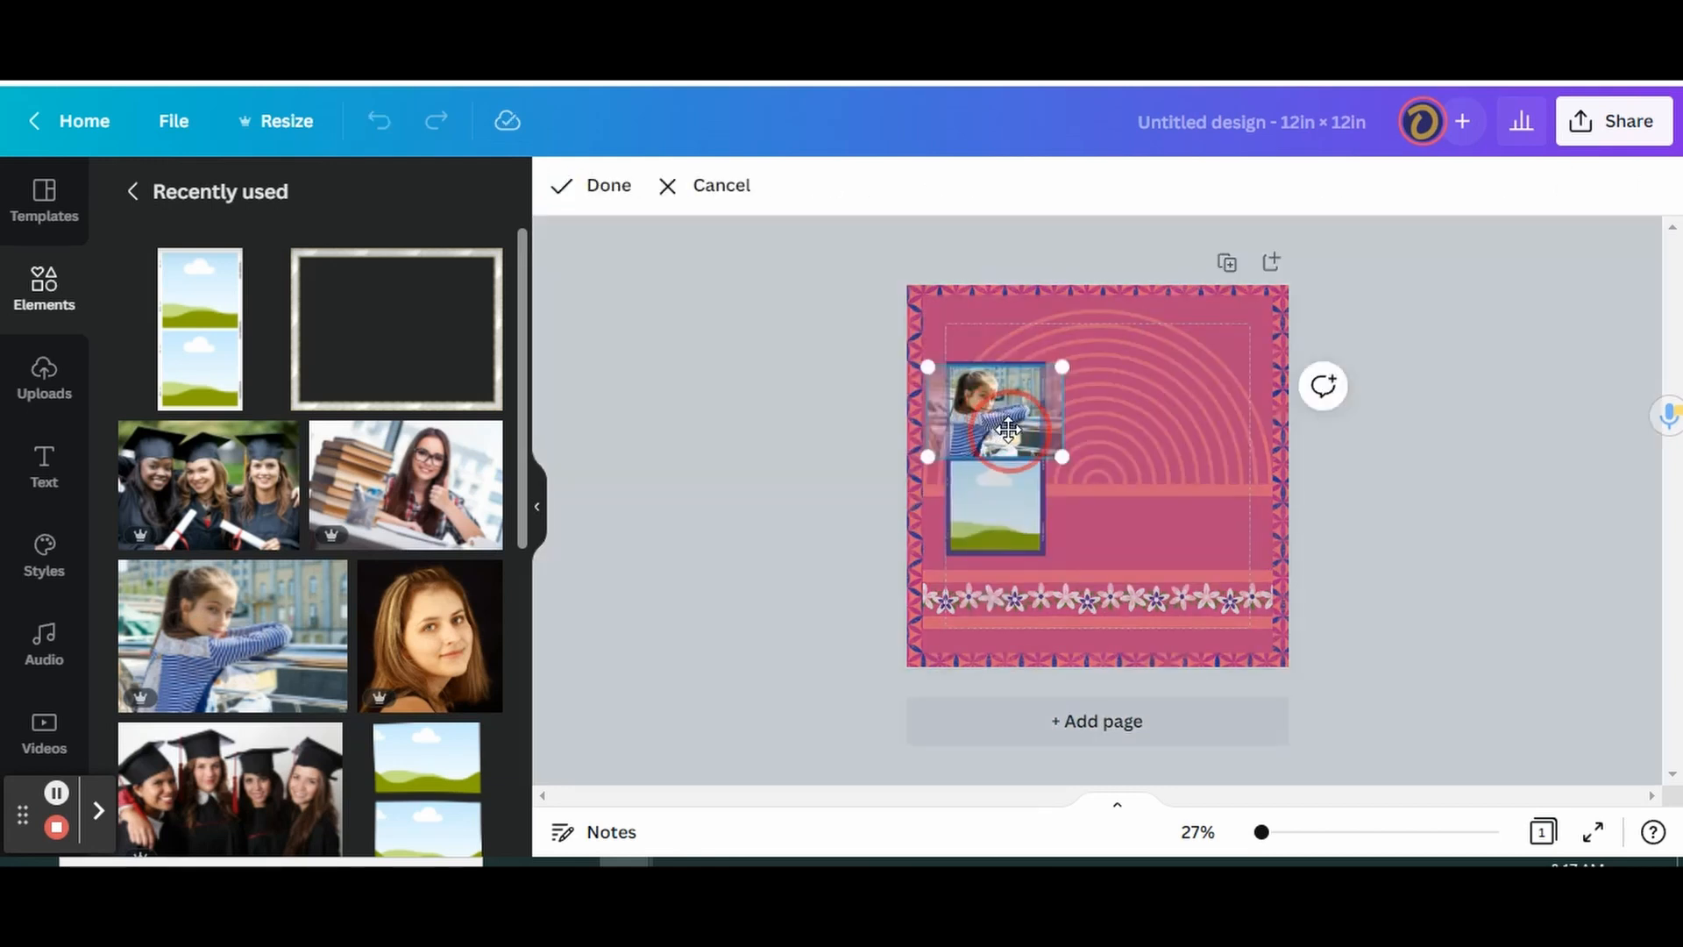
{"action": "left_click_drag", "start_coordinate": [995, 401], "coordinate": [999, 400]}
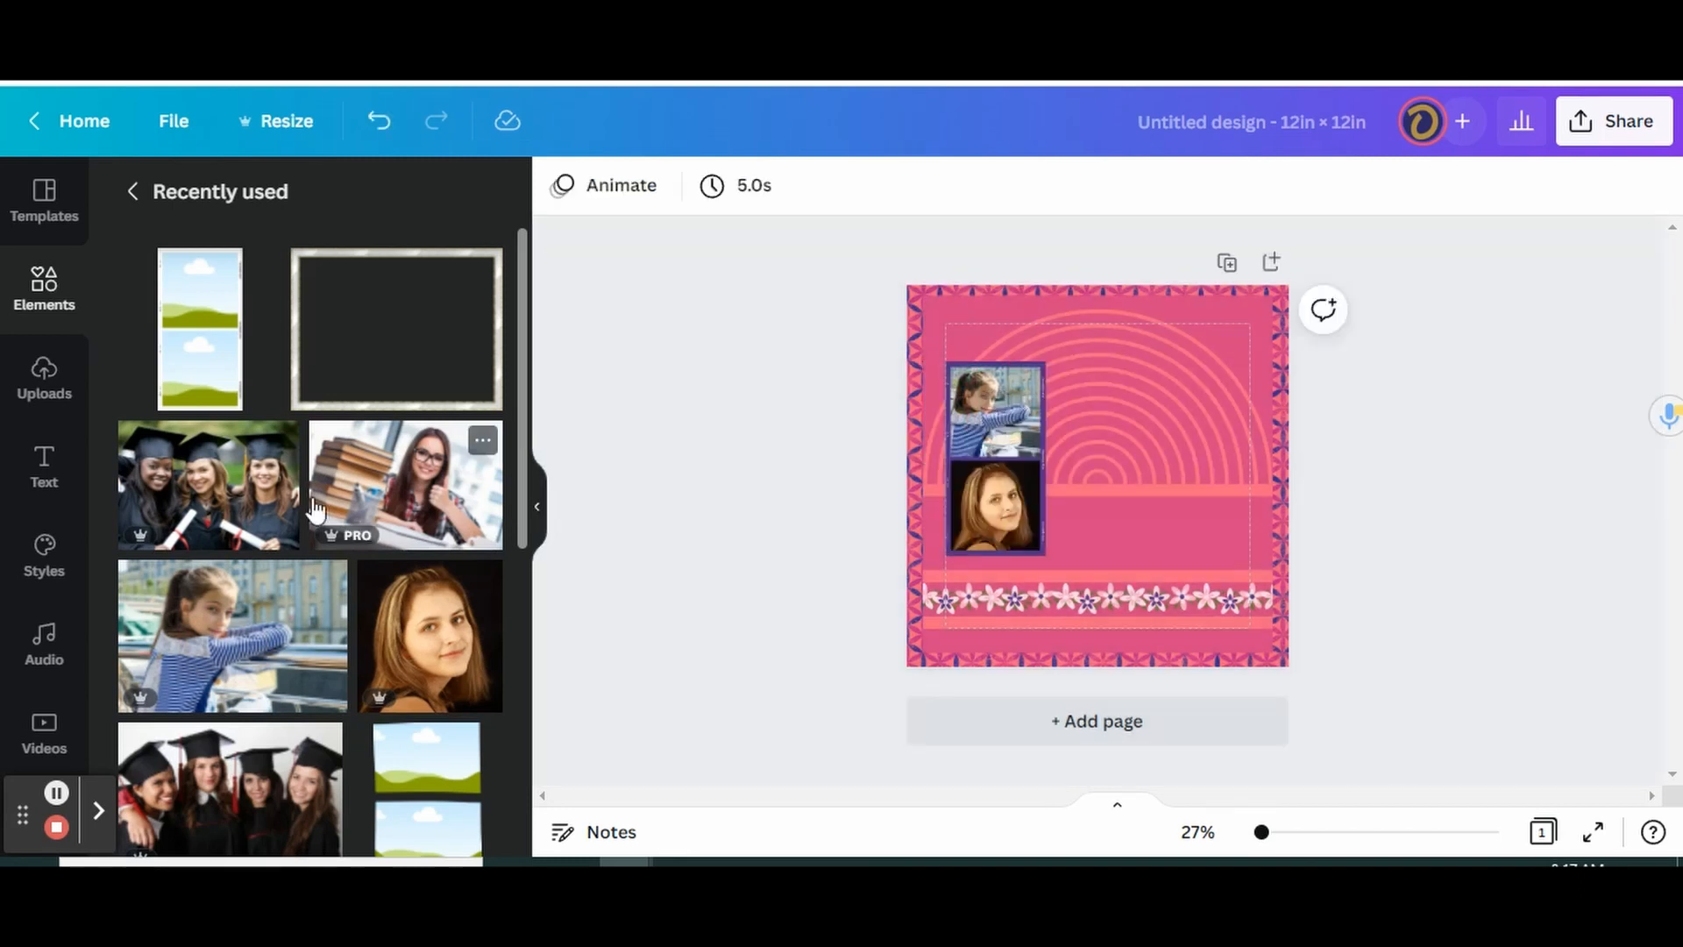
Step: Add the photo of the student with stacked books, shrink it and place it beside the film frame's upper picture
{"action": "left_click", "coordinate": [386, 481]}
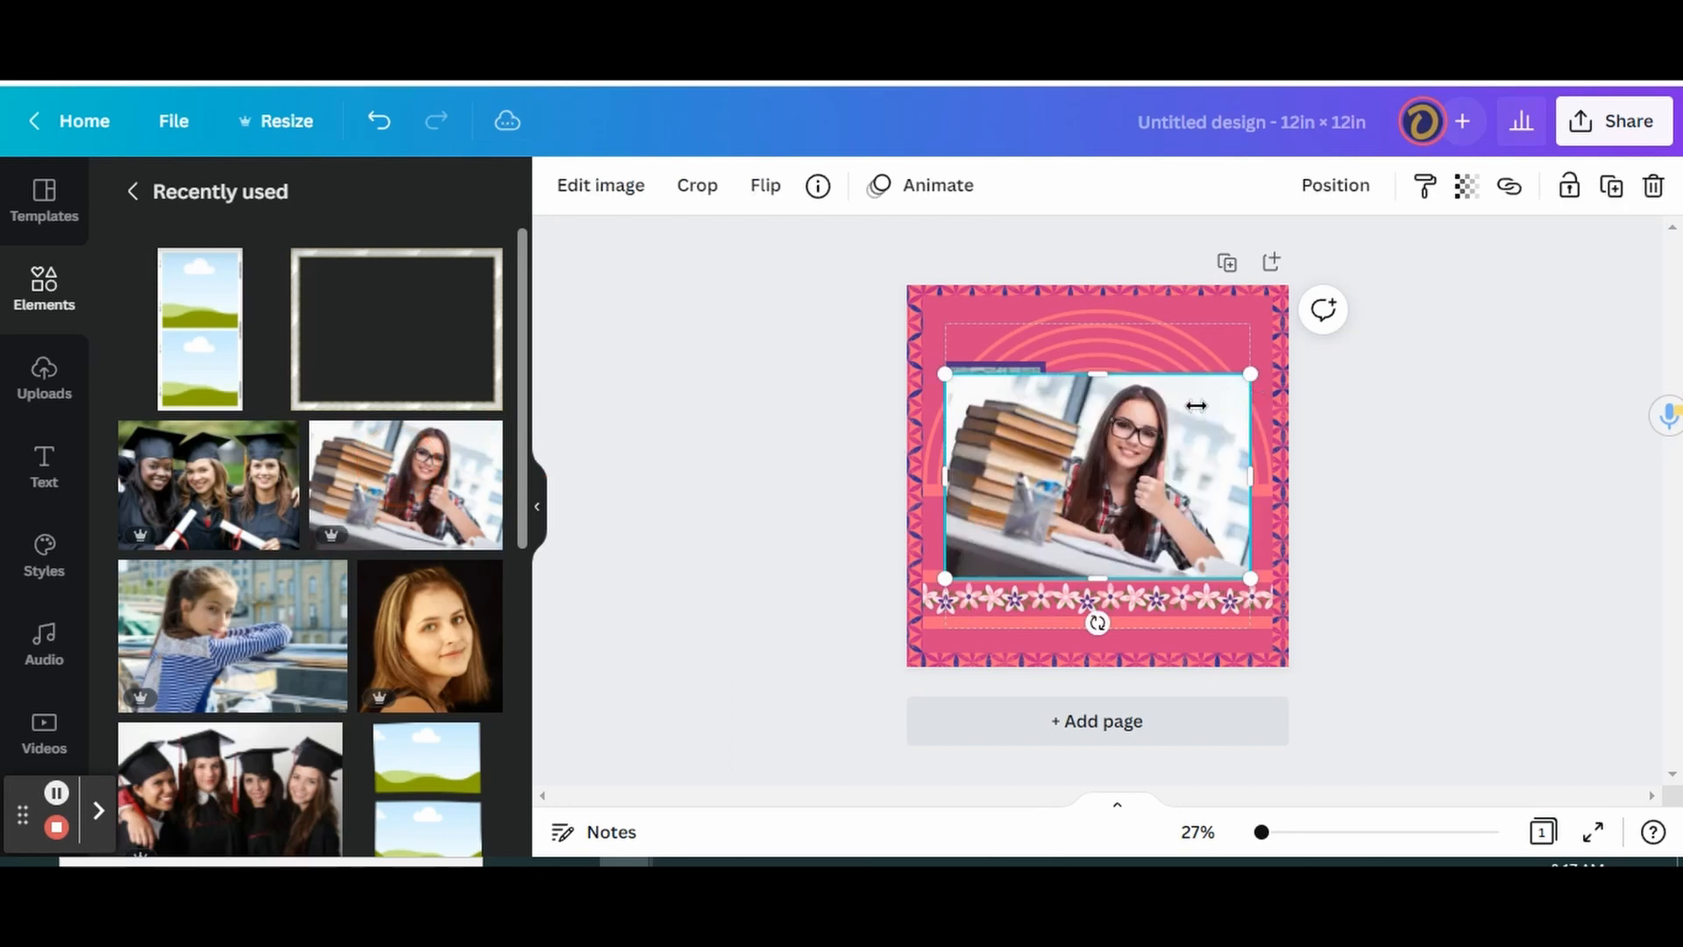
{"action": "left_click_drag", "start_coordinate": [946, 580], "coordinate": [1108, 507]}
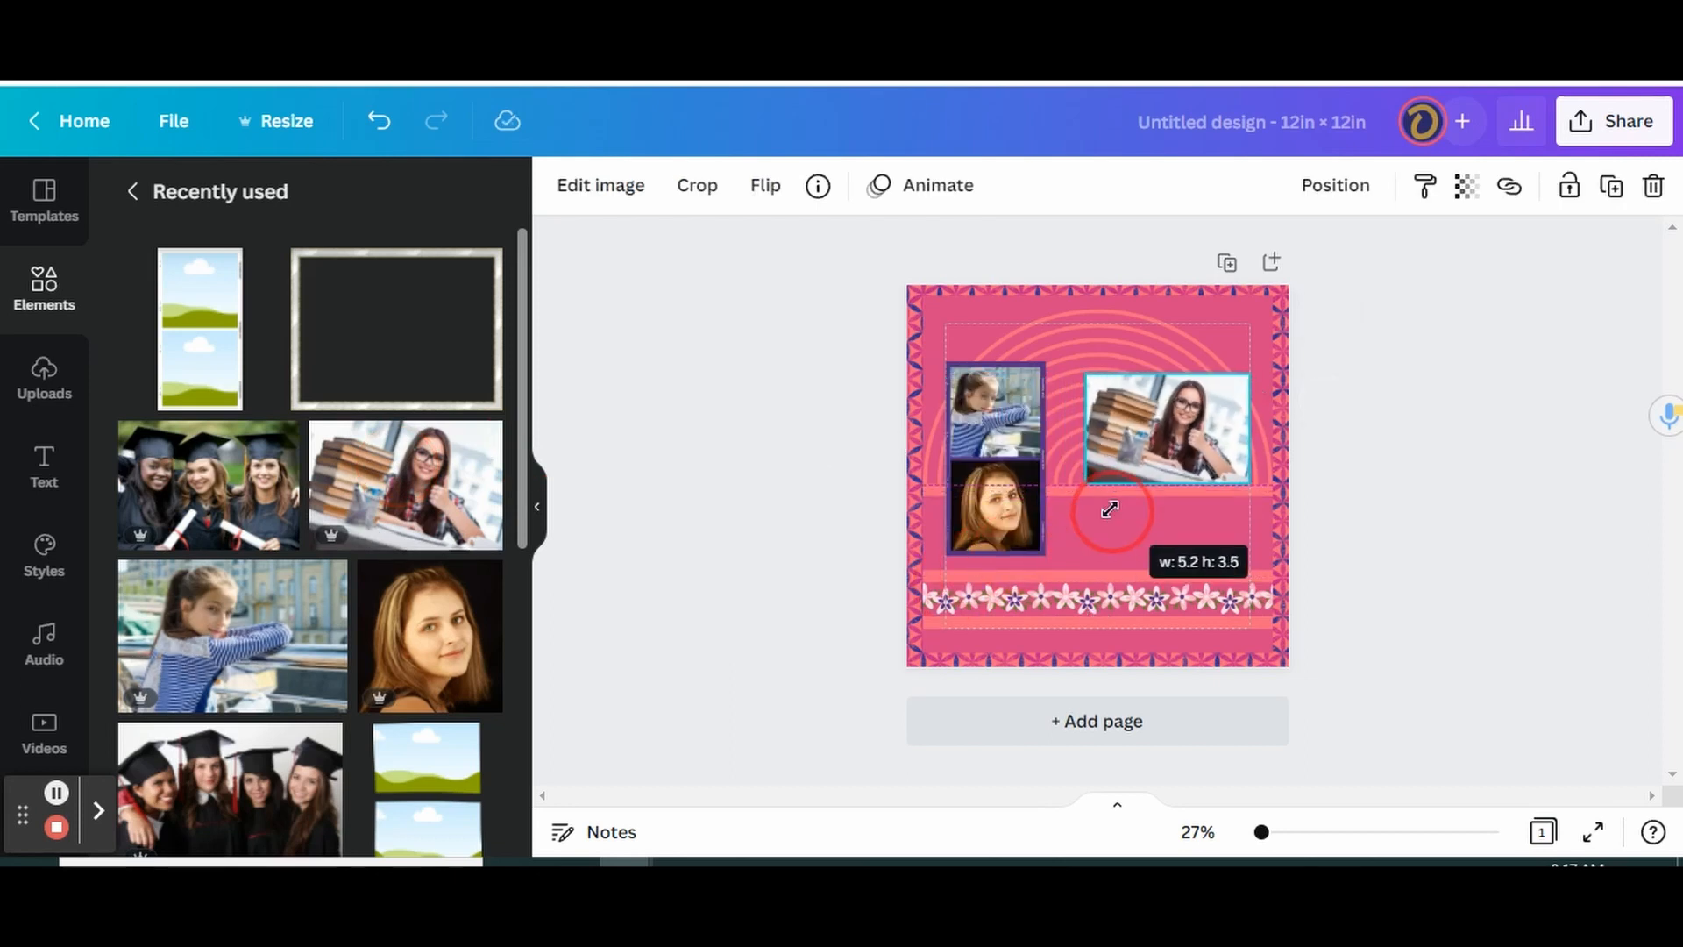
{"action": "left_click", "coordinate": [1132, 436]}
{"action": "left_click_drag", "start_coordinate": [1132, 435], "coordinate": [1122, 432]}
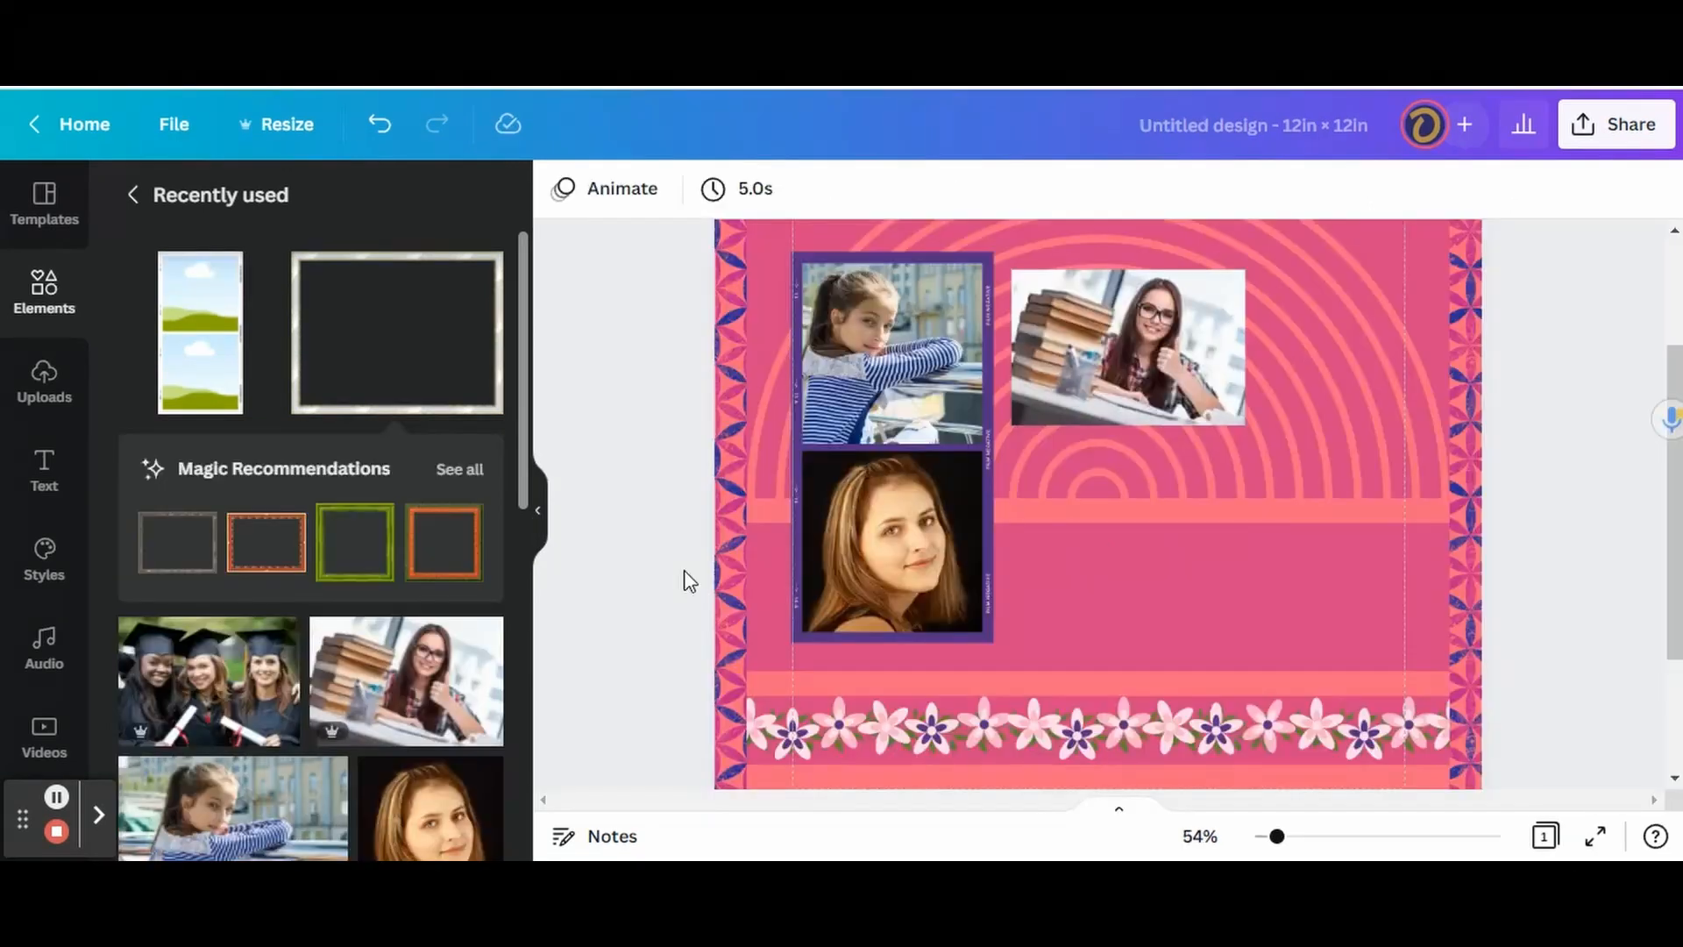
Step: Add the graduates photo, shrink it to the width of the student photo and place it below, level with the film frame's lower picture
{"action": "left_click", "coordinate": [41, 297]}
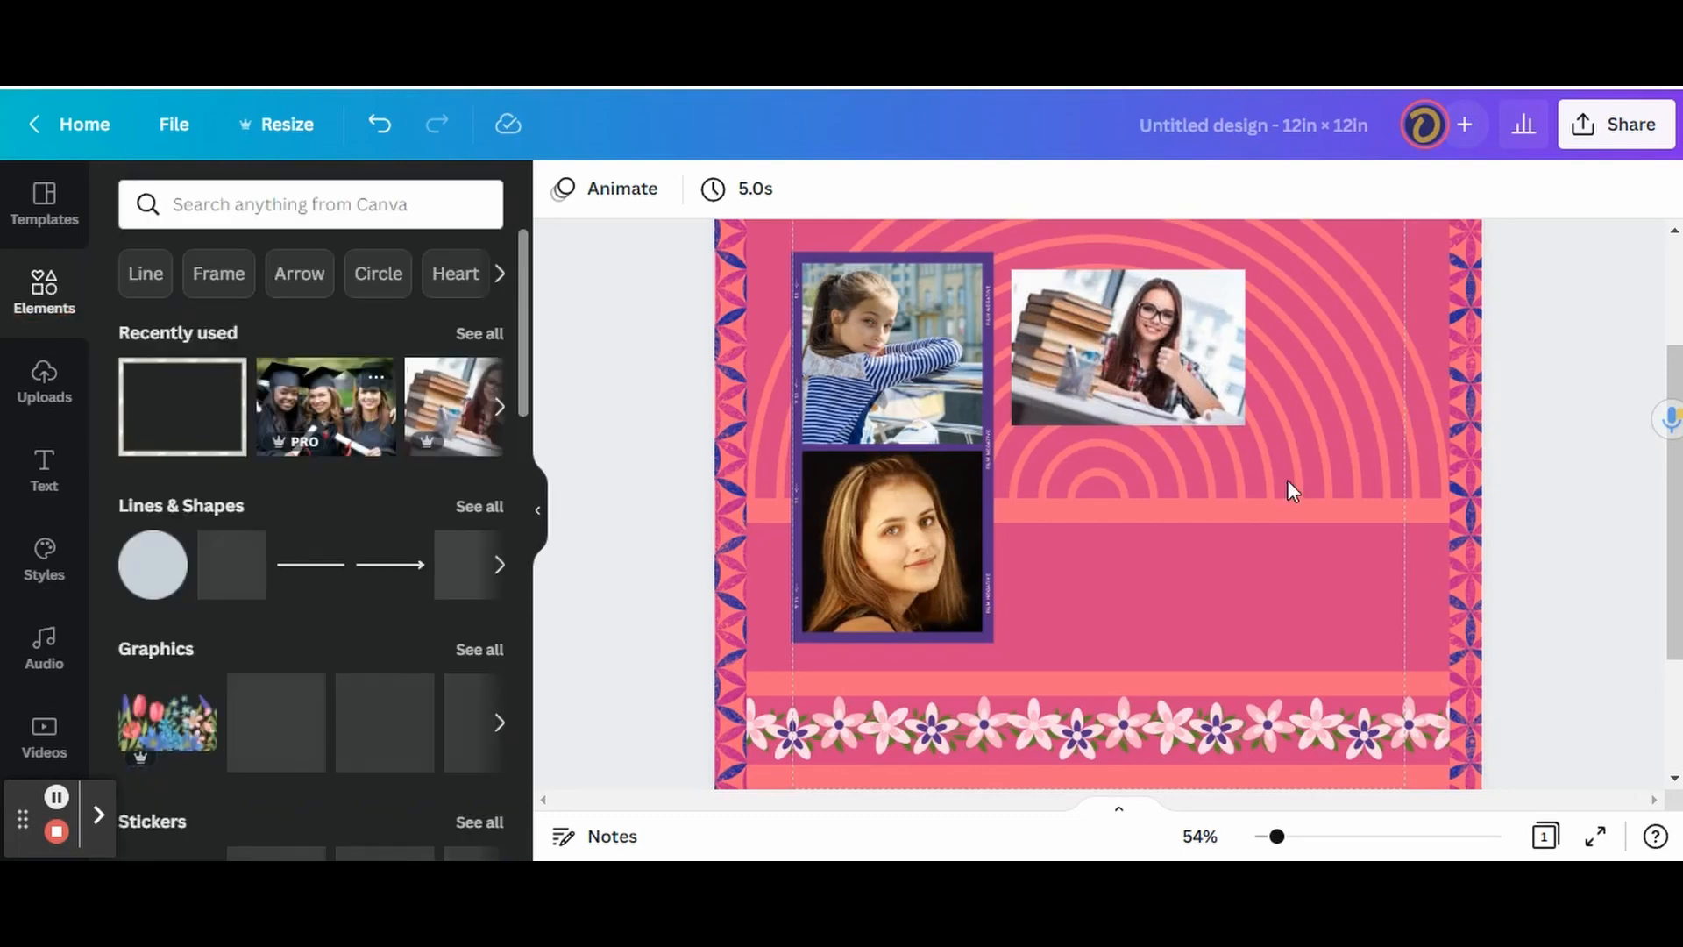
{"action": "left_click", "coordinate": [328, 406]}
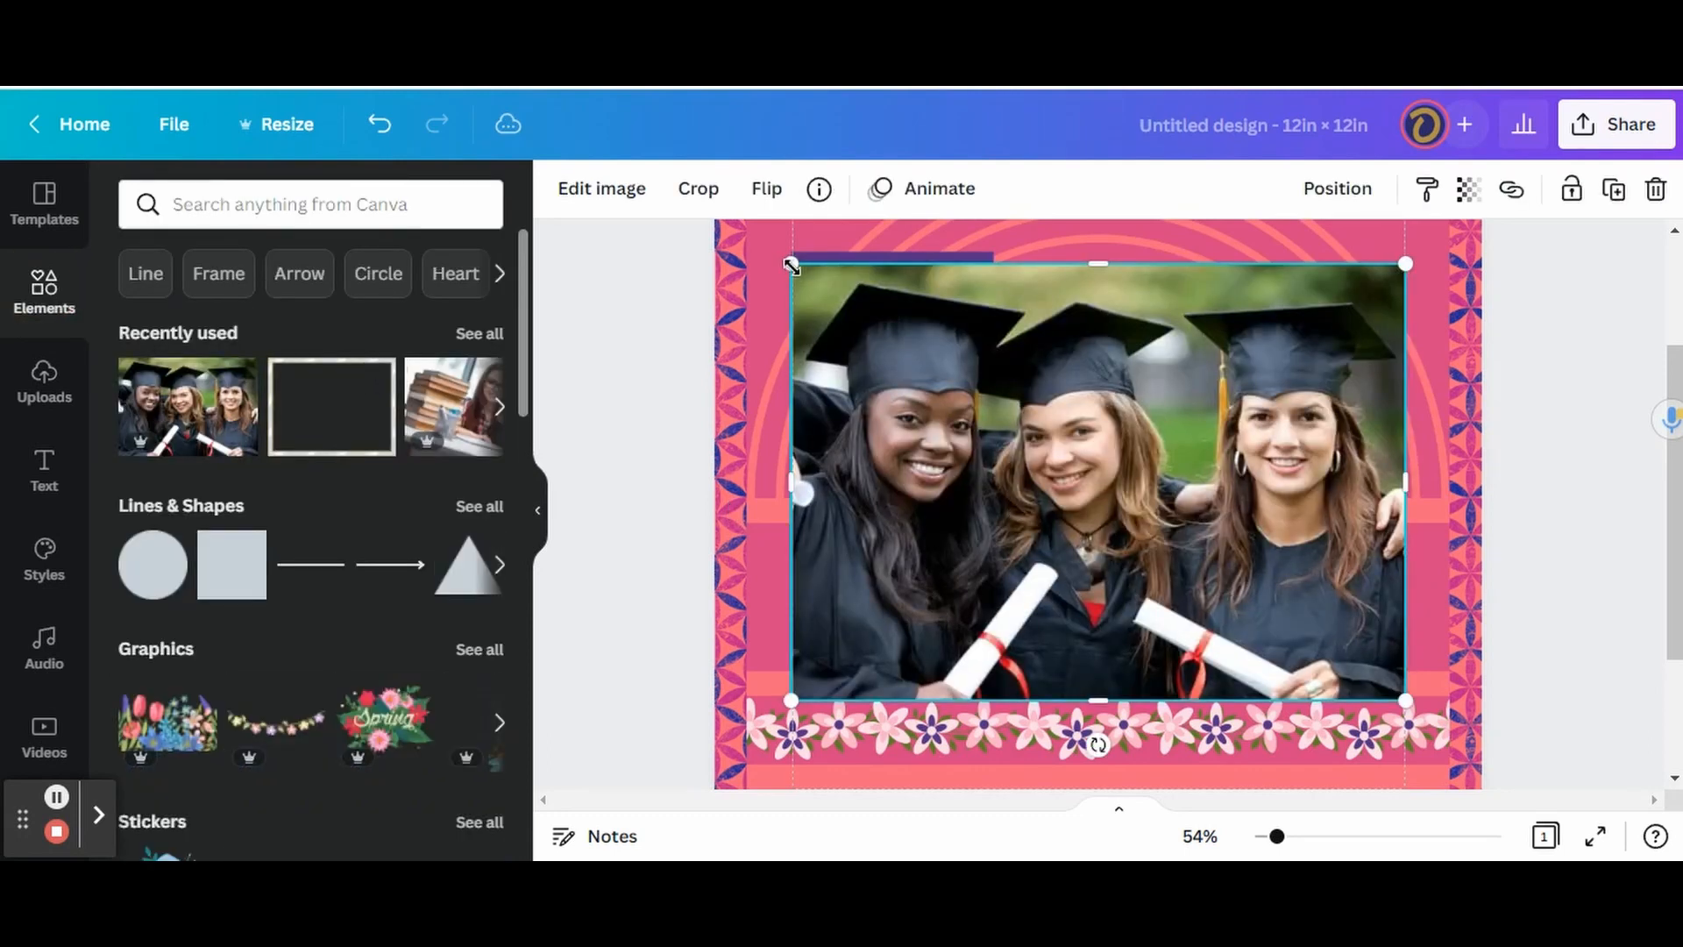
{"action": "left_click_drag", "start_coordinate": [791, 266], "coordinate": [1087, 476]}
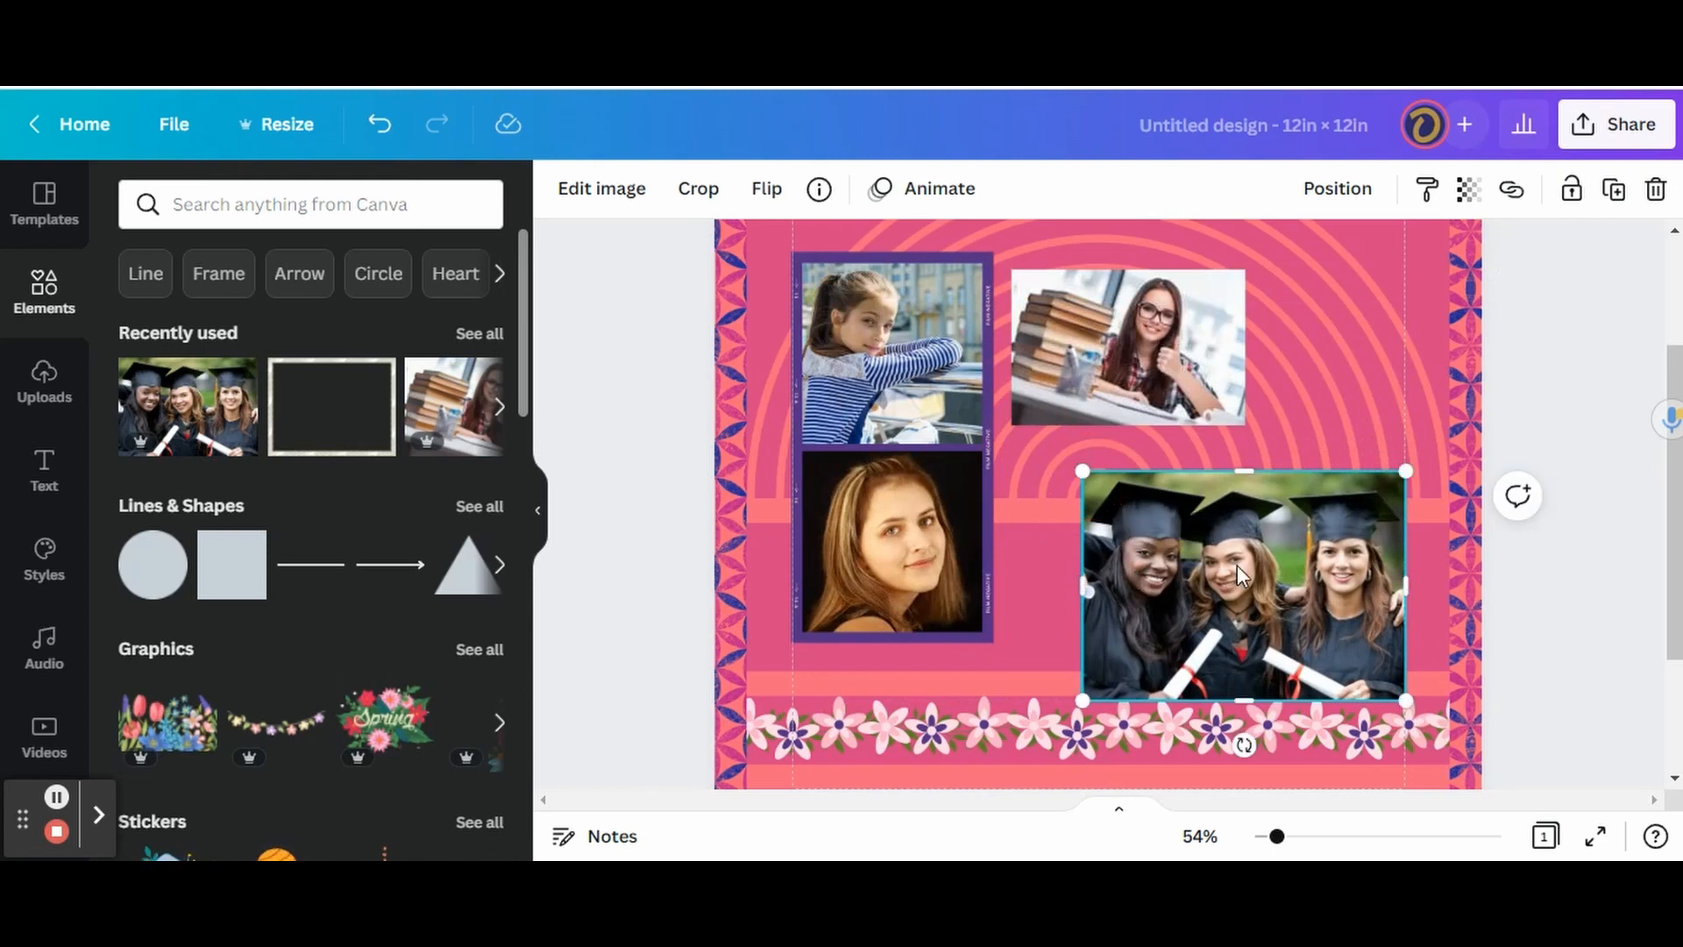
{"action": "left_click_drag", "start_coordinate": [1262, 582], "coordinate": [1190, 551]}
{"action": "left_click_drag", "start_coordinate": [1331, 668], "coordinate": [1245, 608]}
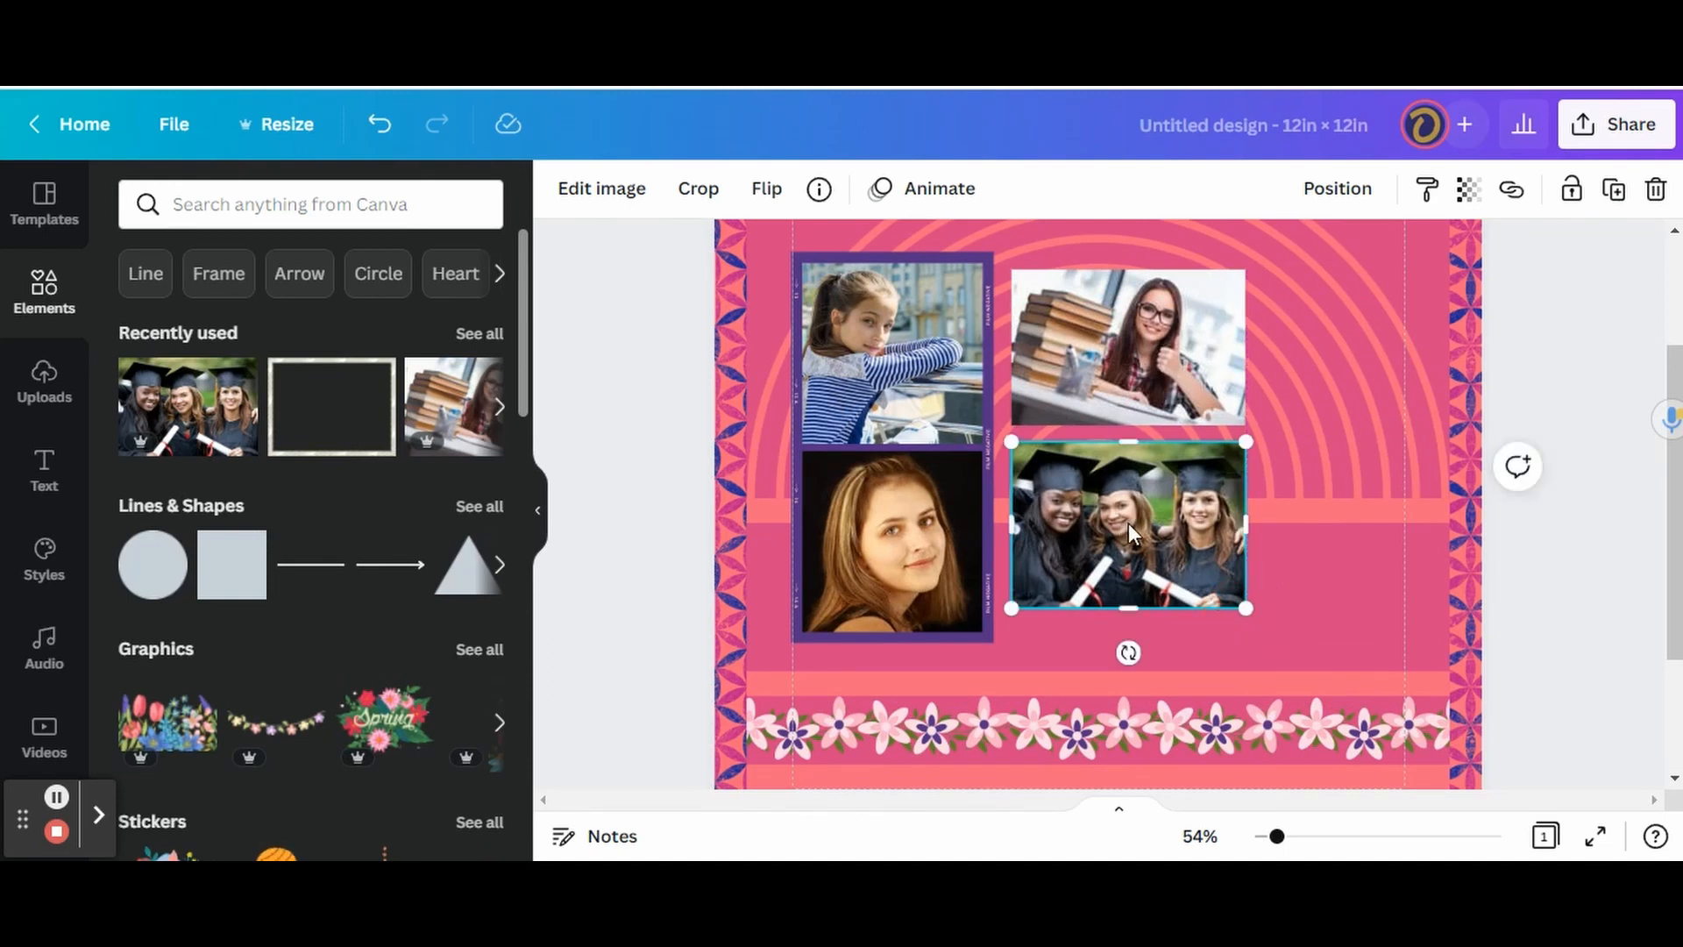
{"action": "left_click_drag", "start_coordinate": [1128, 522], "coordinate": [1128, 548]}
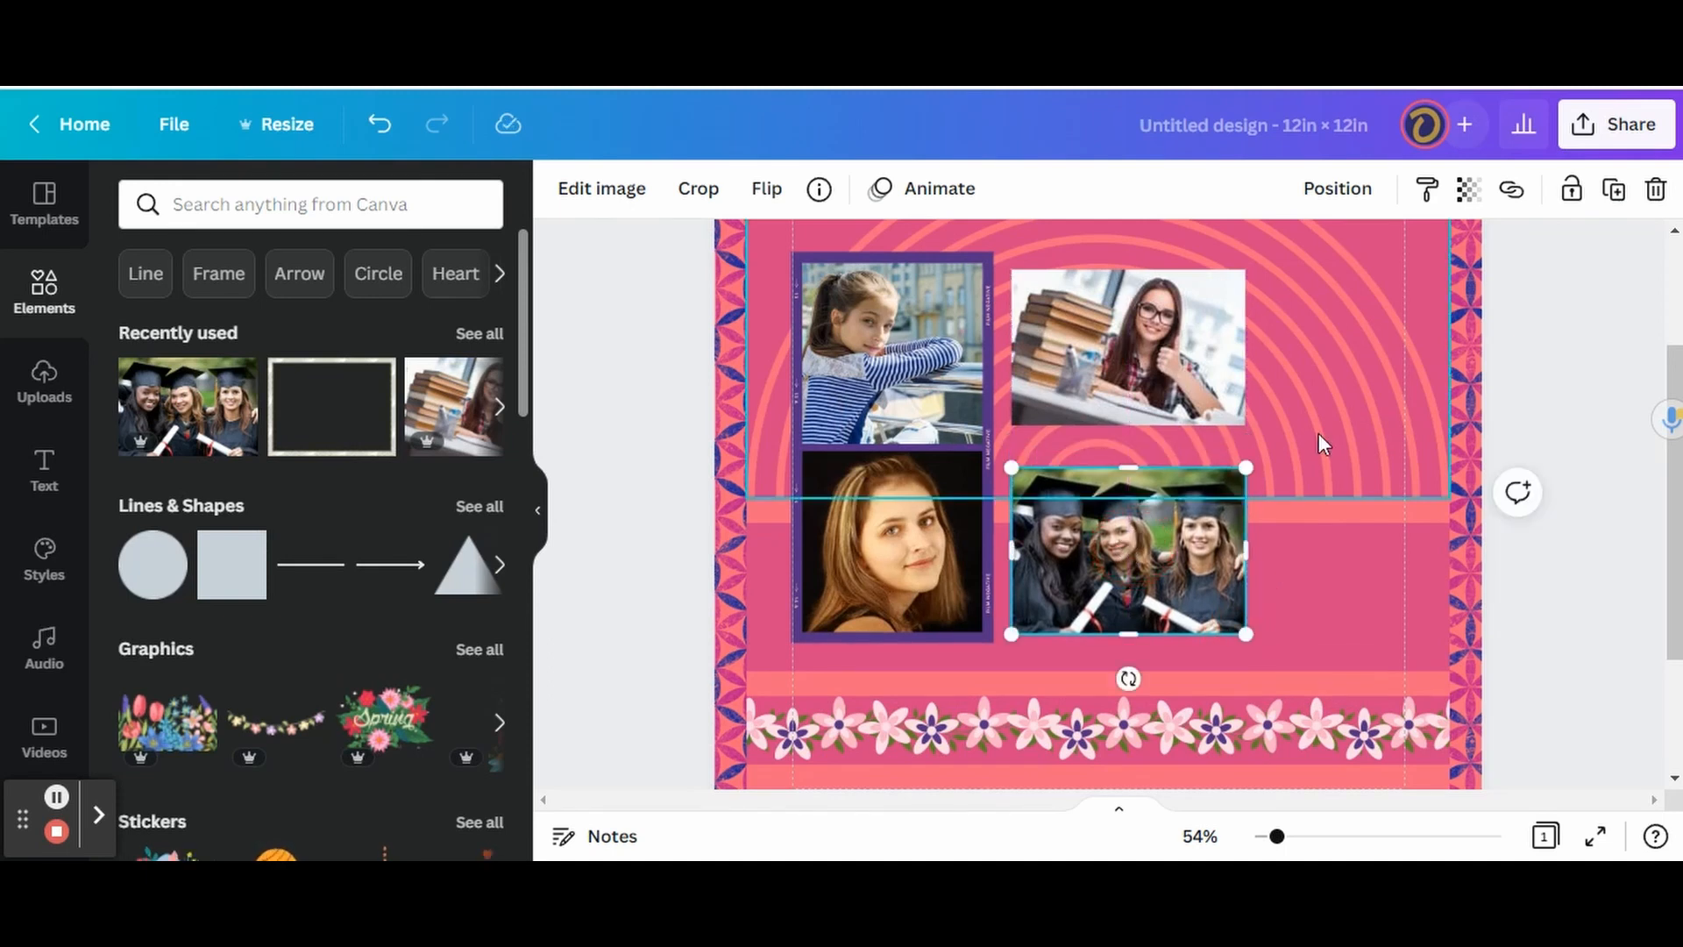
{"action": "left_click", "coordinate": [625, 353]}
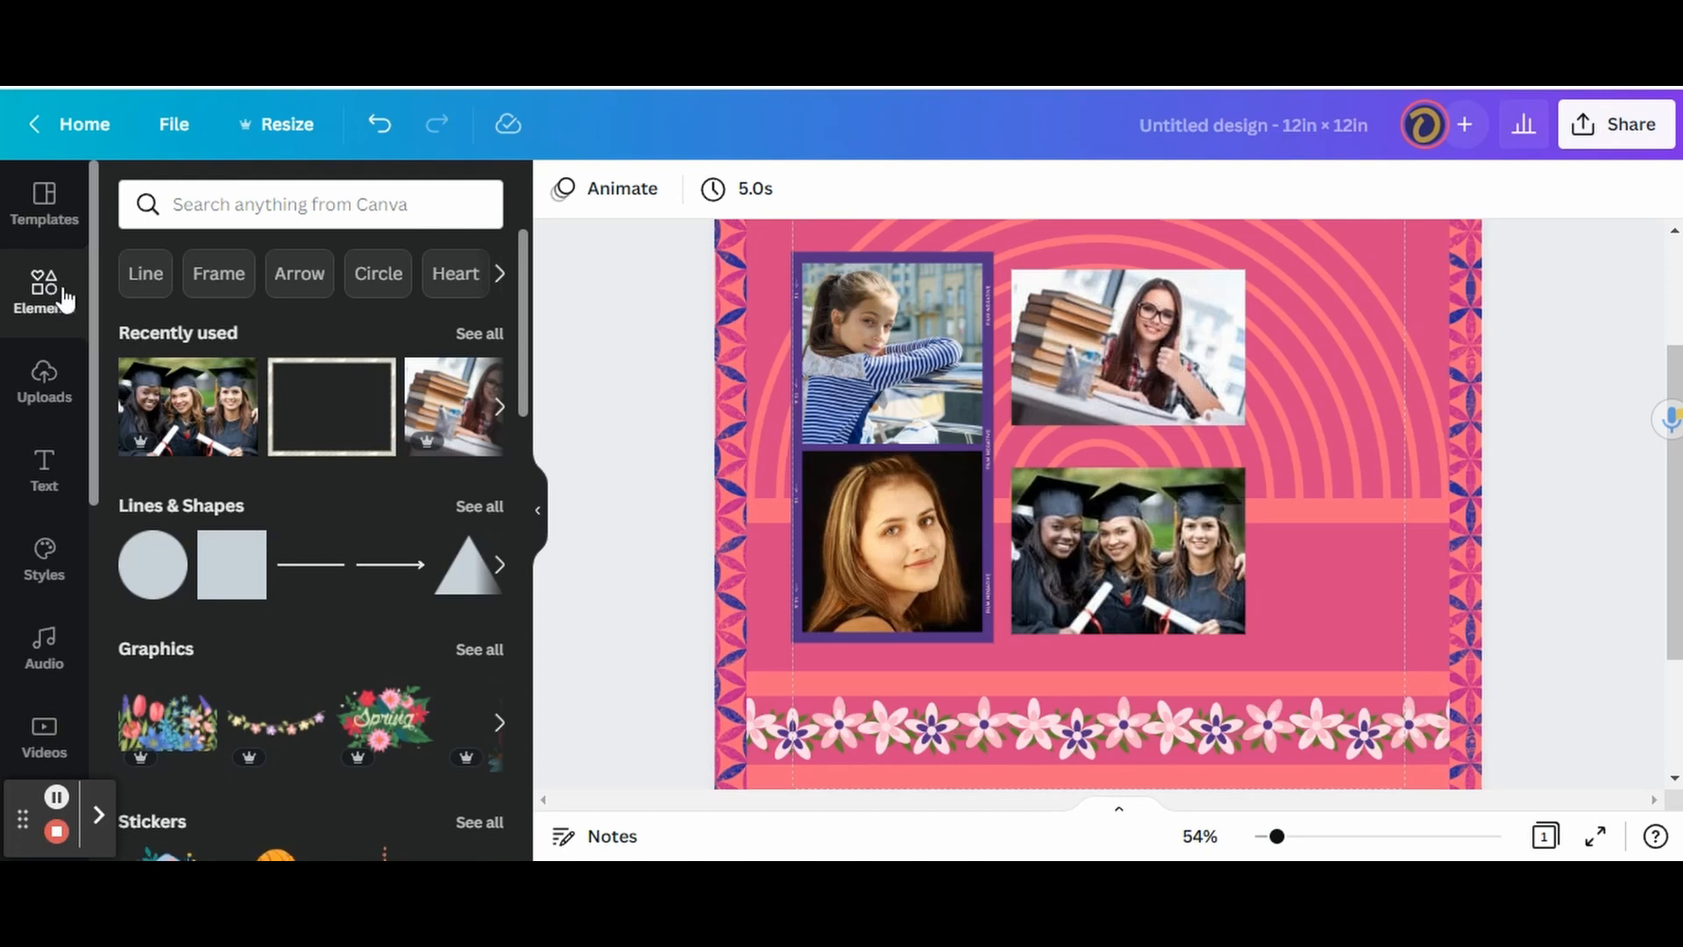
Step: Add the large white striped rectangular frame from the Frame photo results and fit it around the photo of the student with stacked books
{"action": "left_click", "coordinate": [212, 273]}
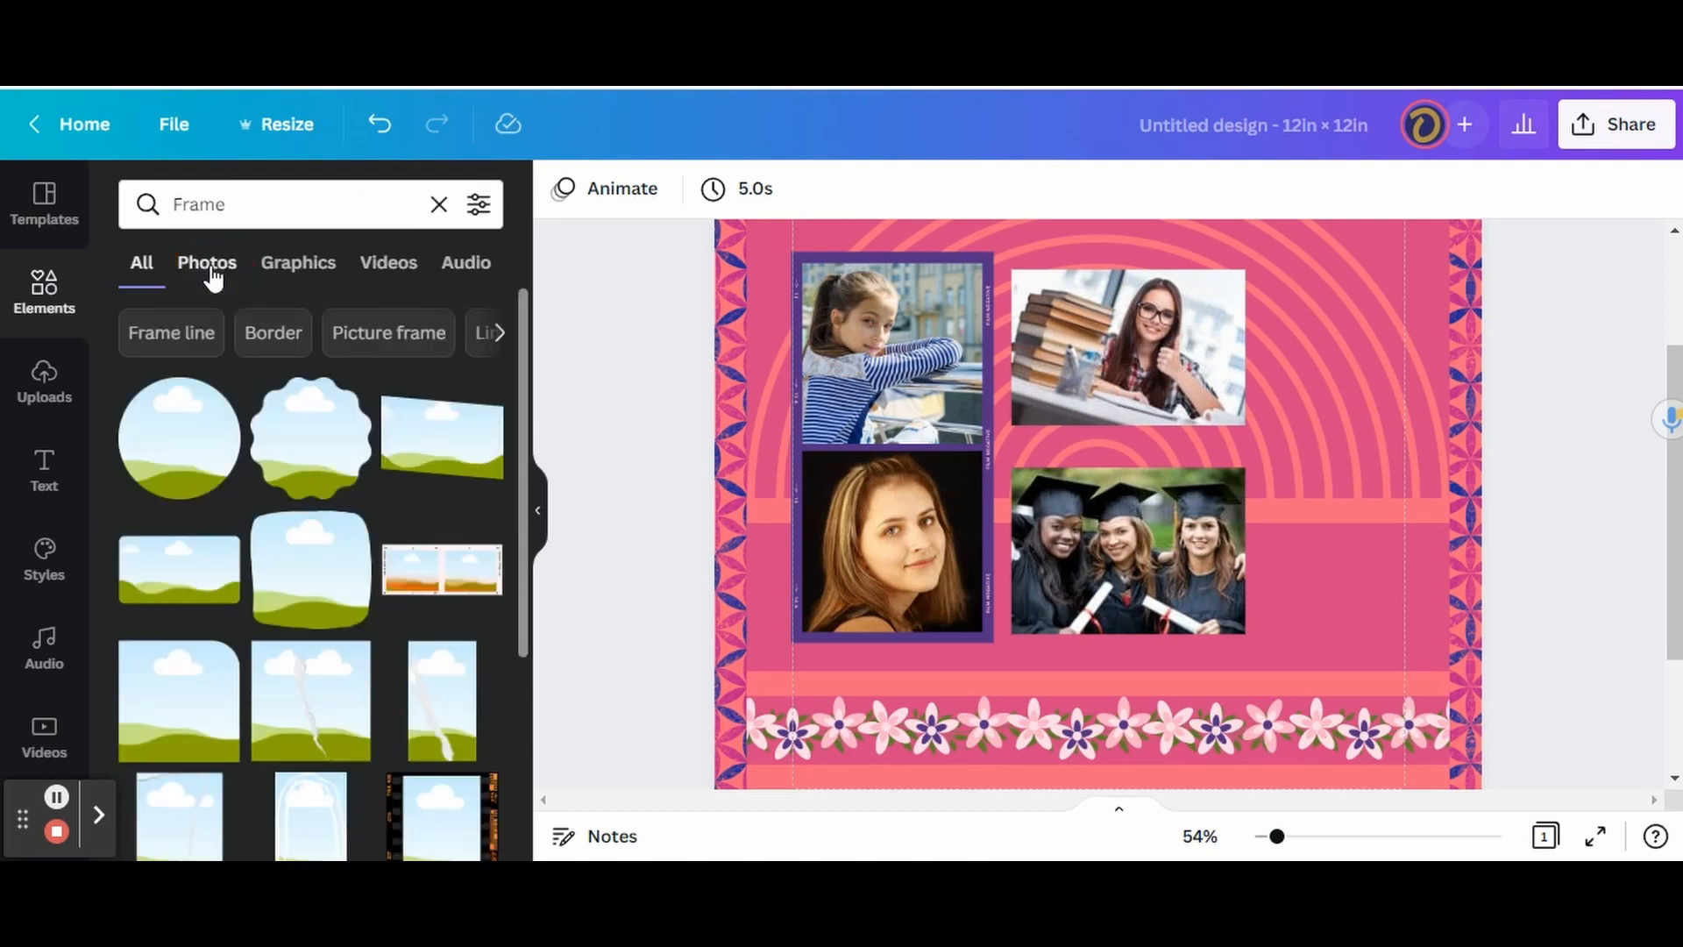
{"action": "left_click", "coordinate": [211, 274]}
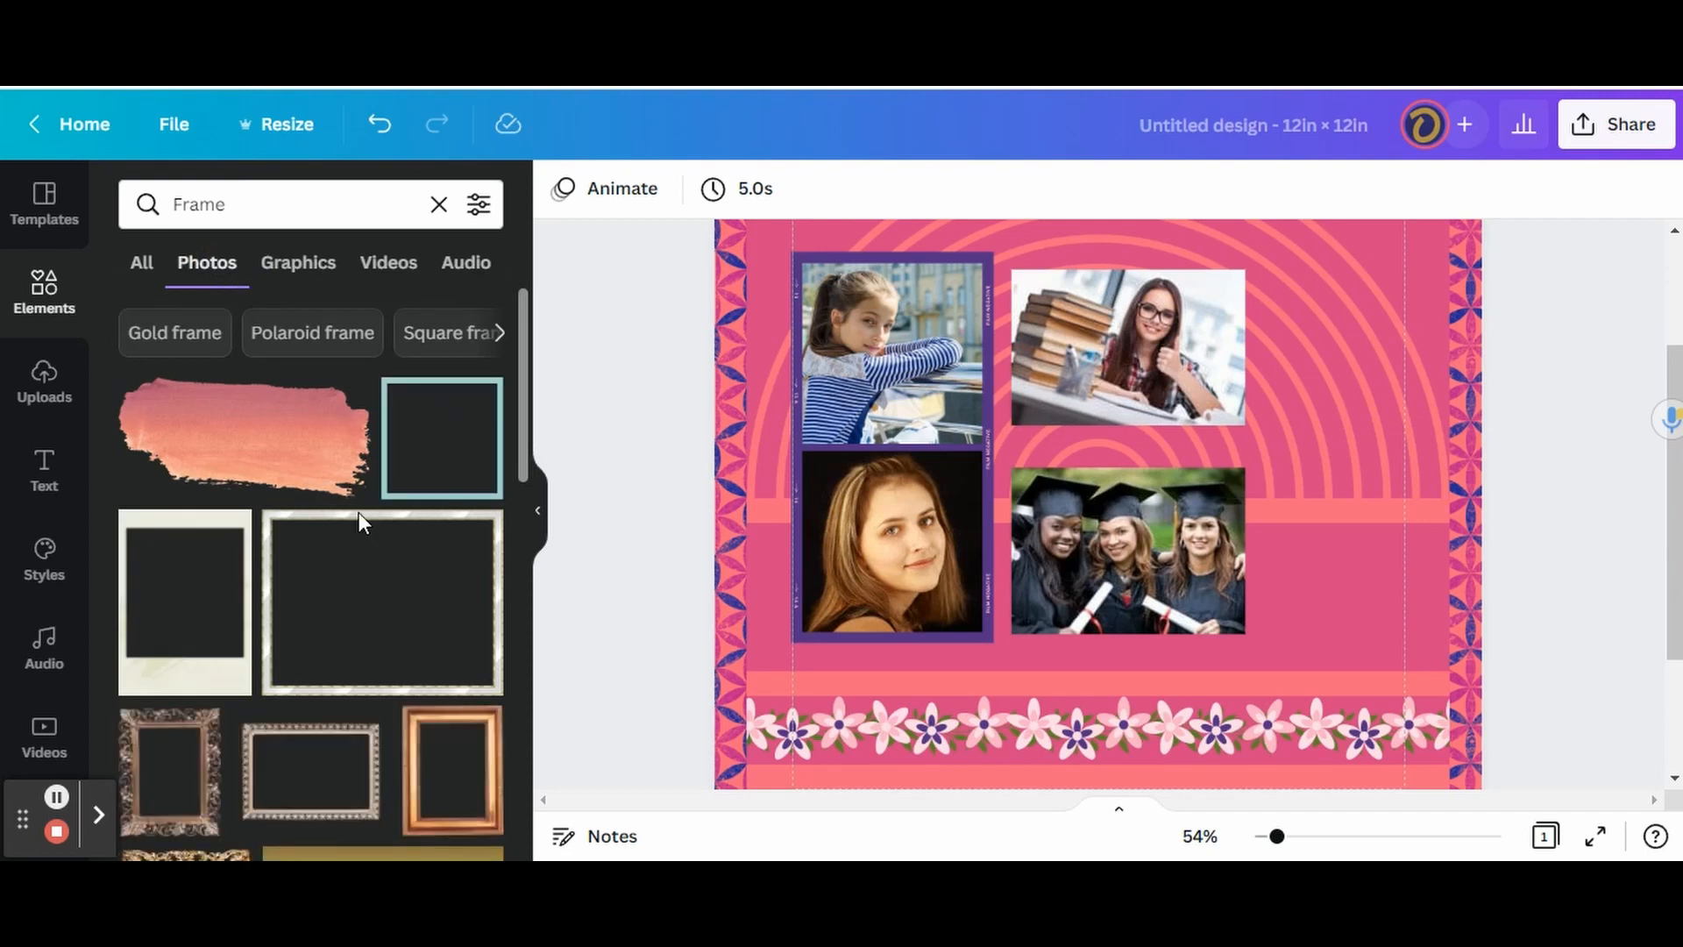
{"action": "left_click", "coordinate": [391, 607]}
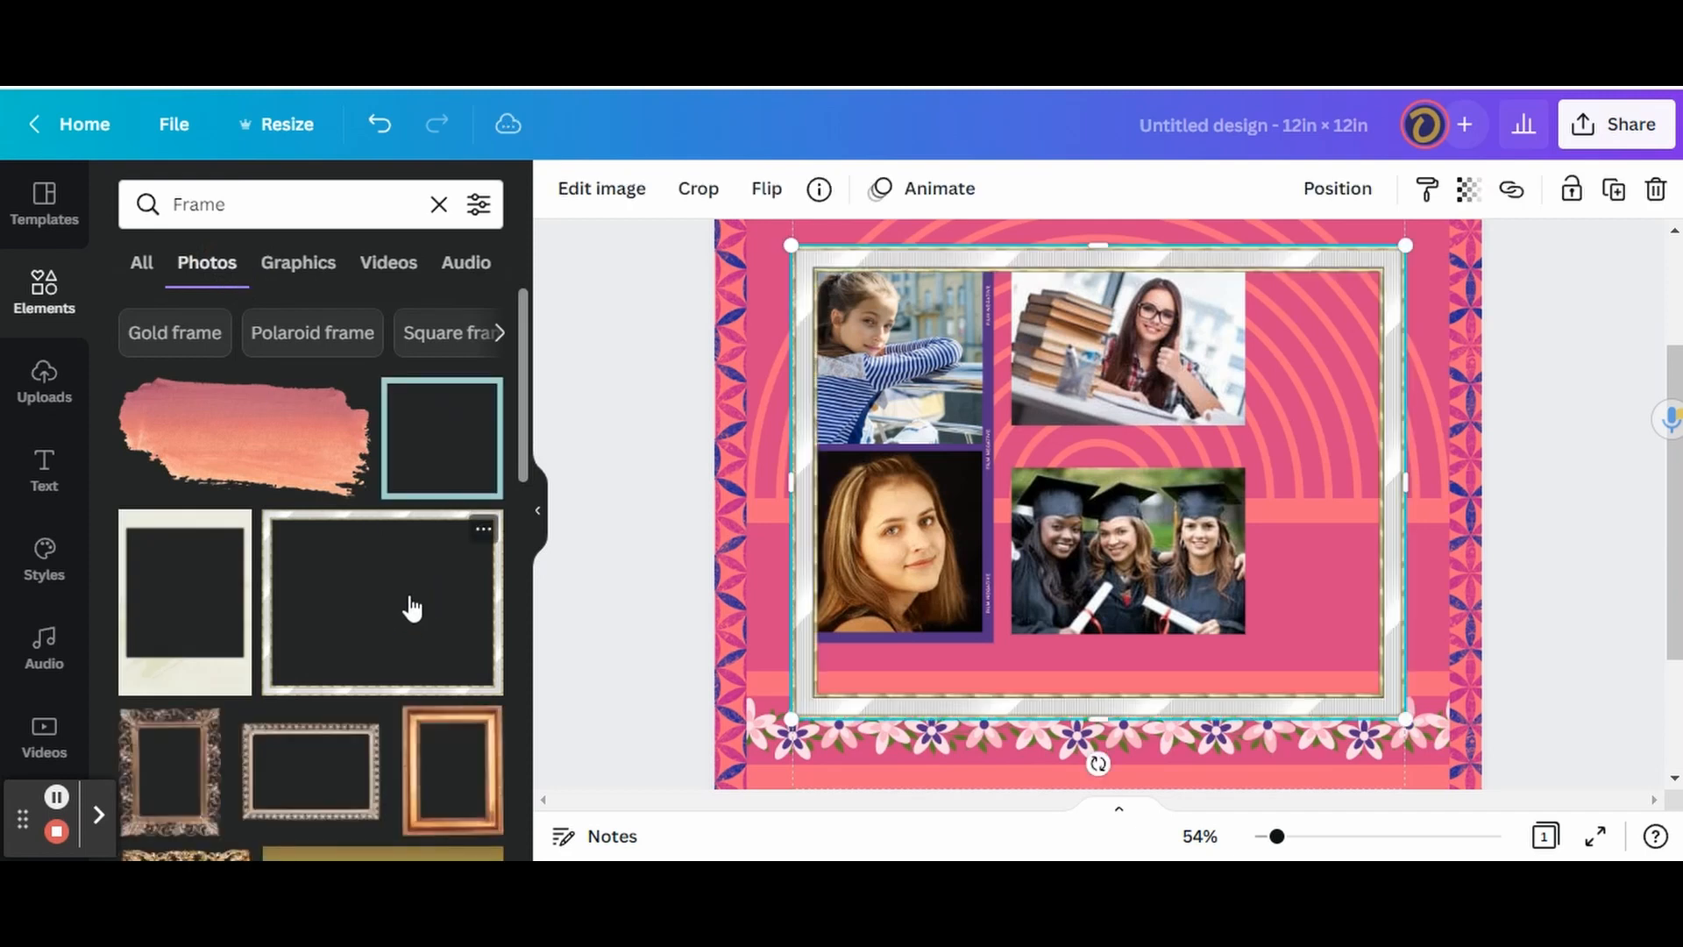
{"action": "left_click_drag", "start_coordinate": [1275, 838], "coordinate": [1293, 844]}
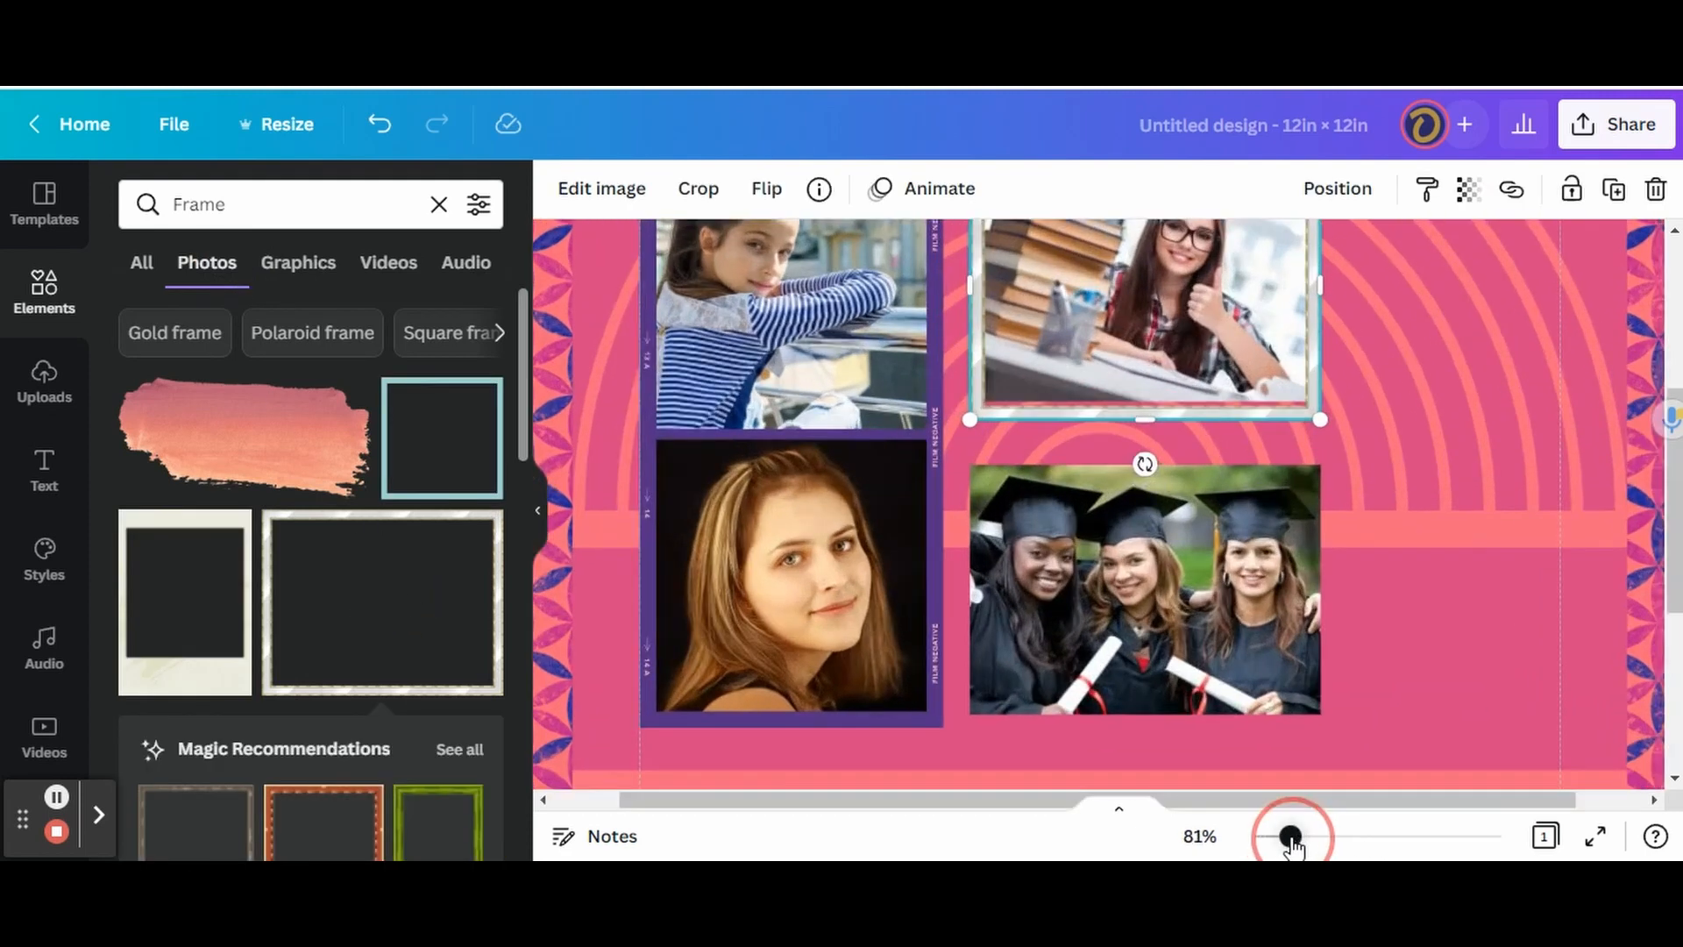
{"action": "scroll", "coordinate": [1363, 396], "scroll_direction": "up", "scroll_amount": 2}
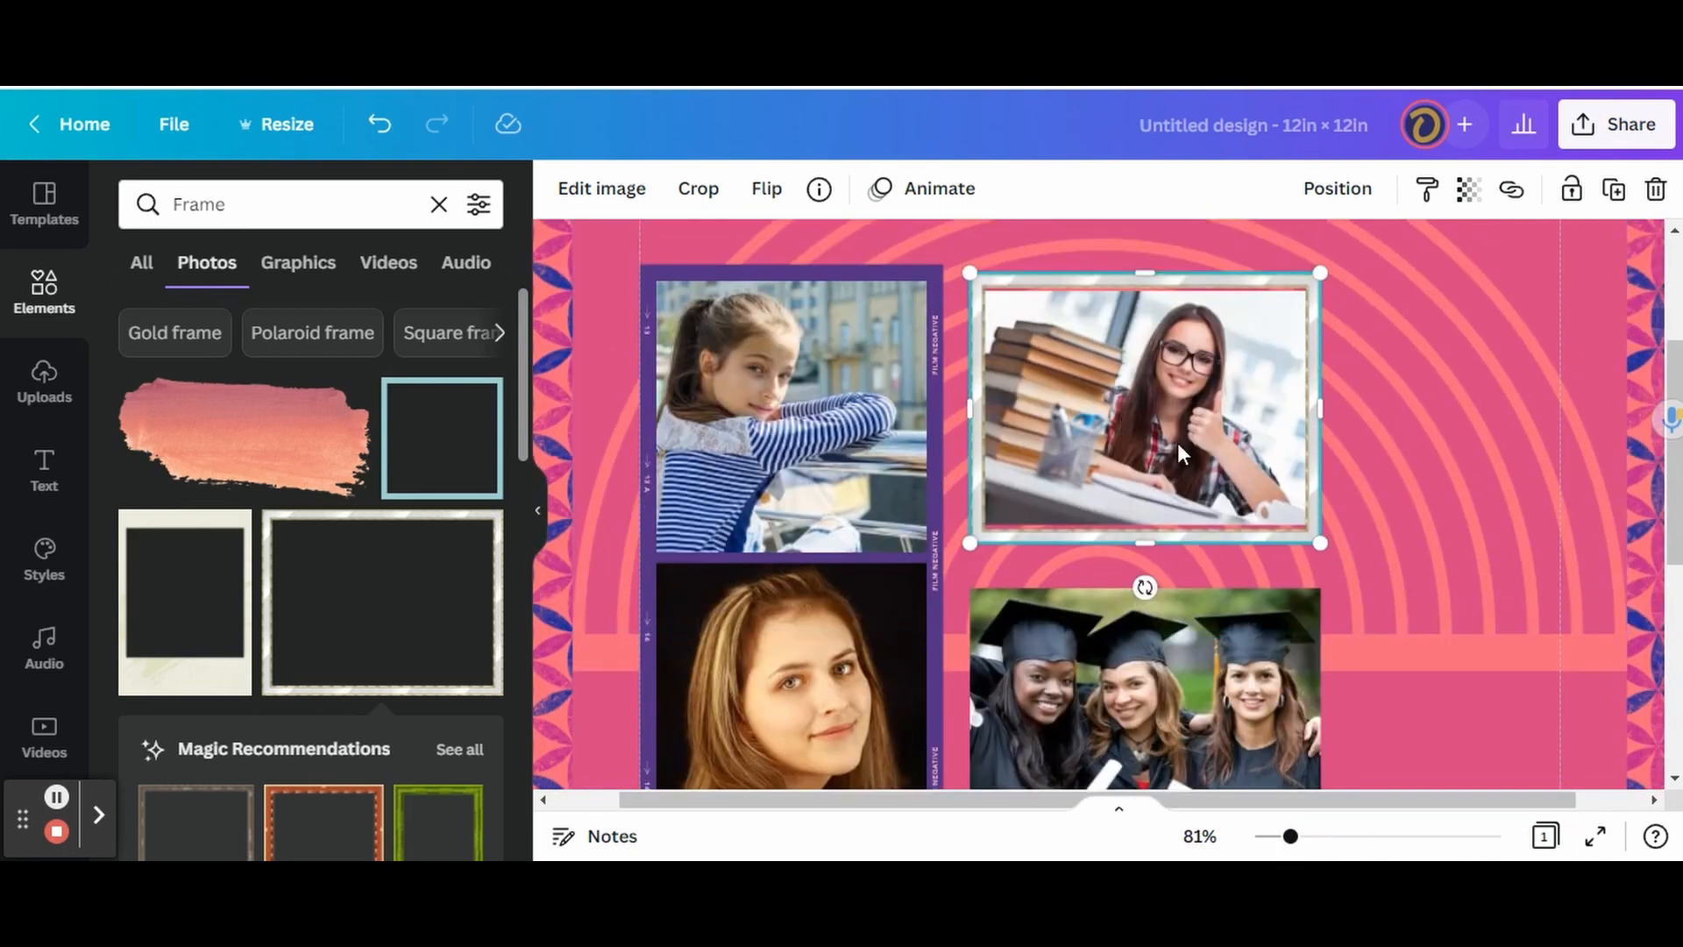
Step: Send the striped frame backward behind the student photo, and resize the photo to fit inside the frame's edges
{"action": "right_click", "coordinate": [1164, 351]}
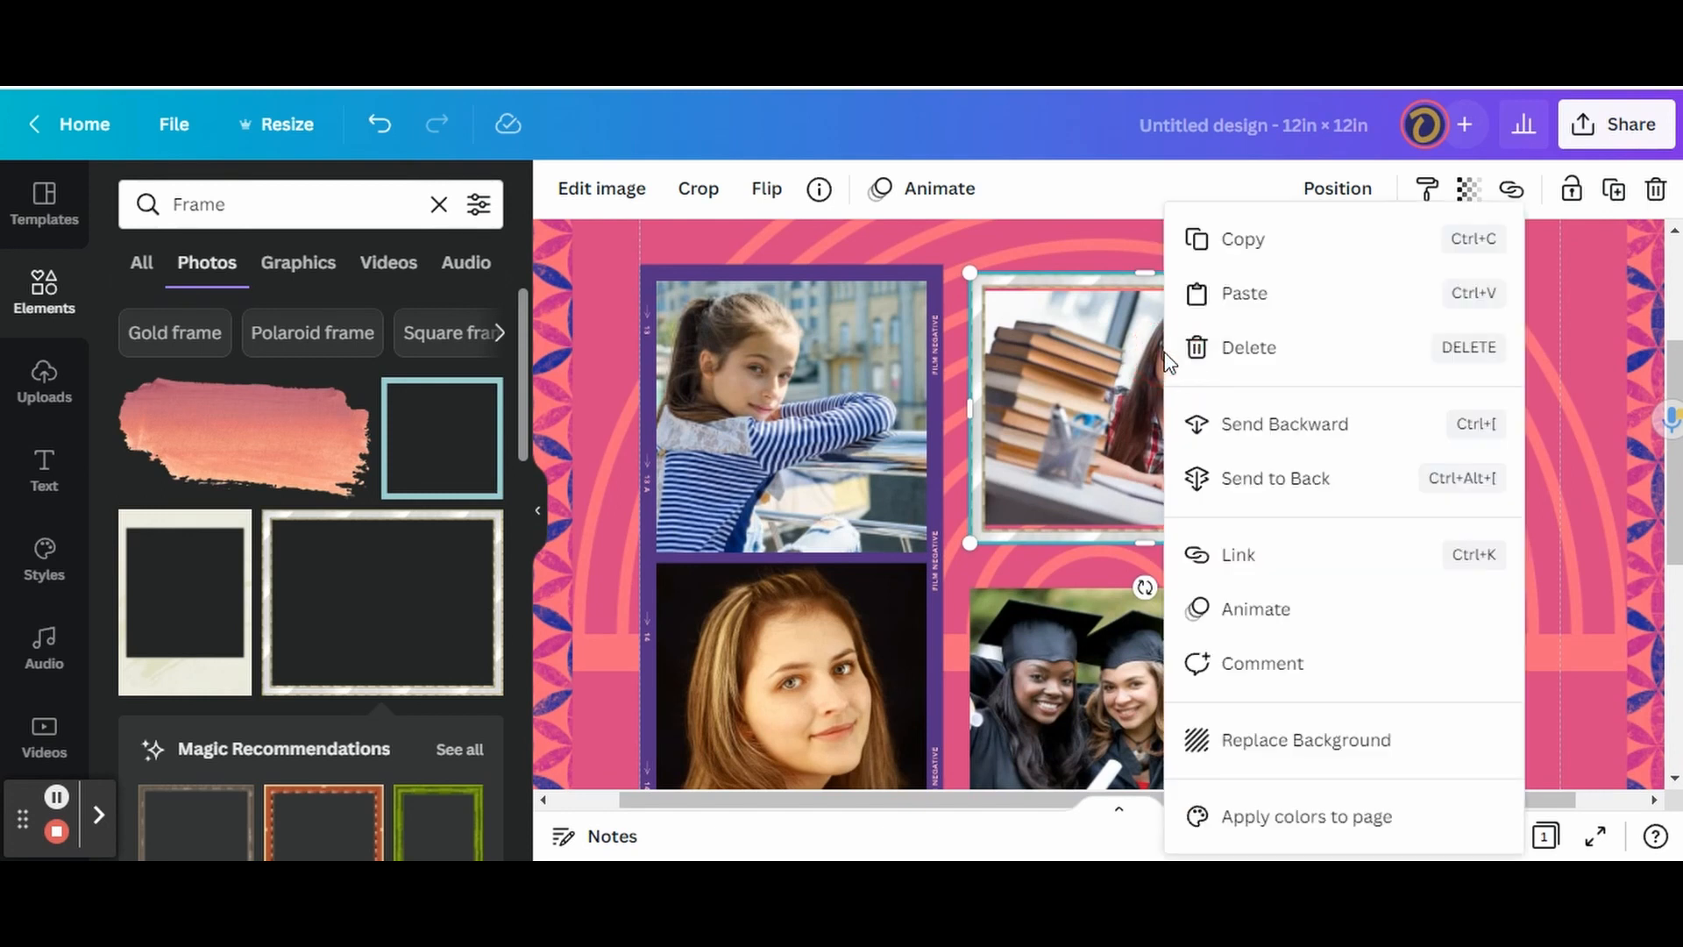
{"action": "left_click", "coordinate": [1245, 423]}
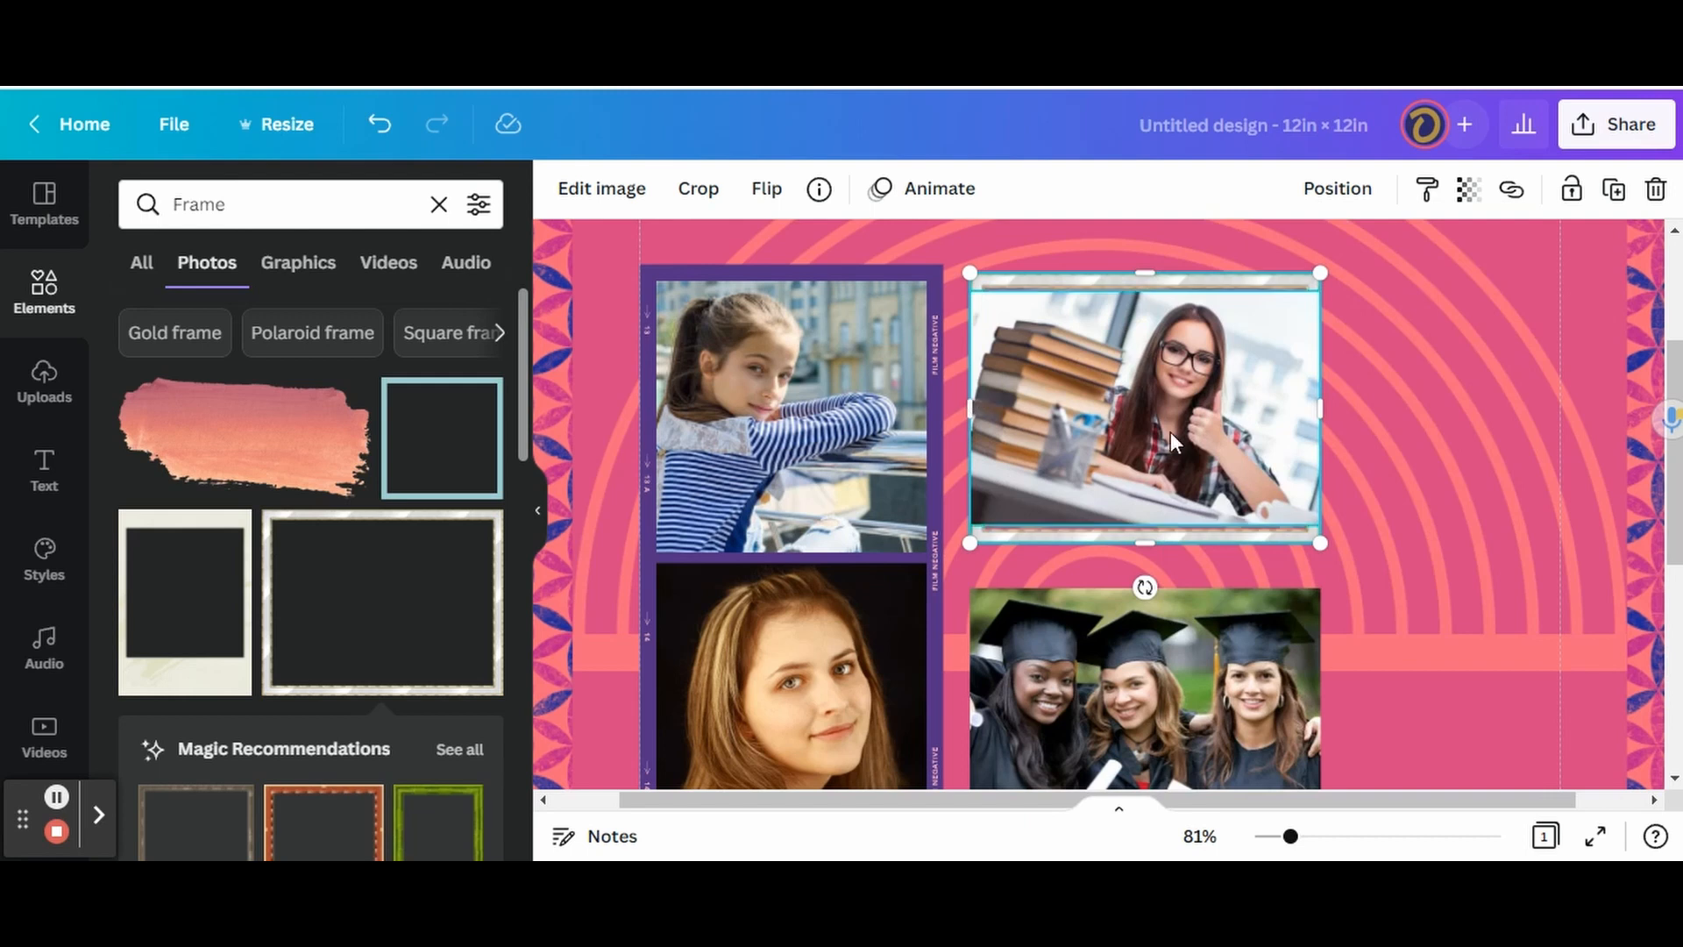
{"action": "left_click_drag", "start_coordinate": [1144, 443], "coordinate": [1147, 453]}
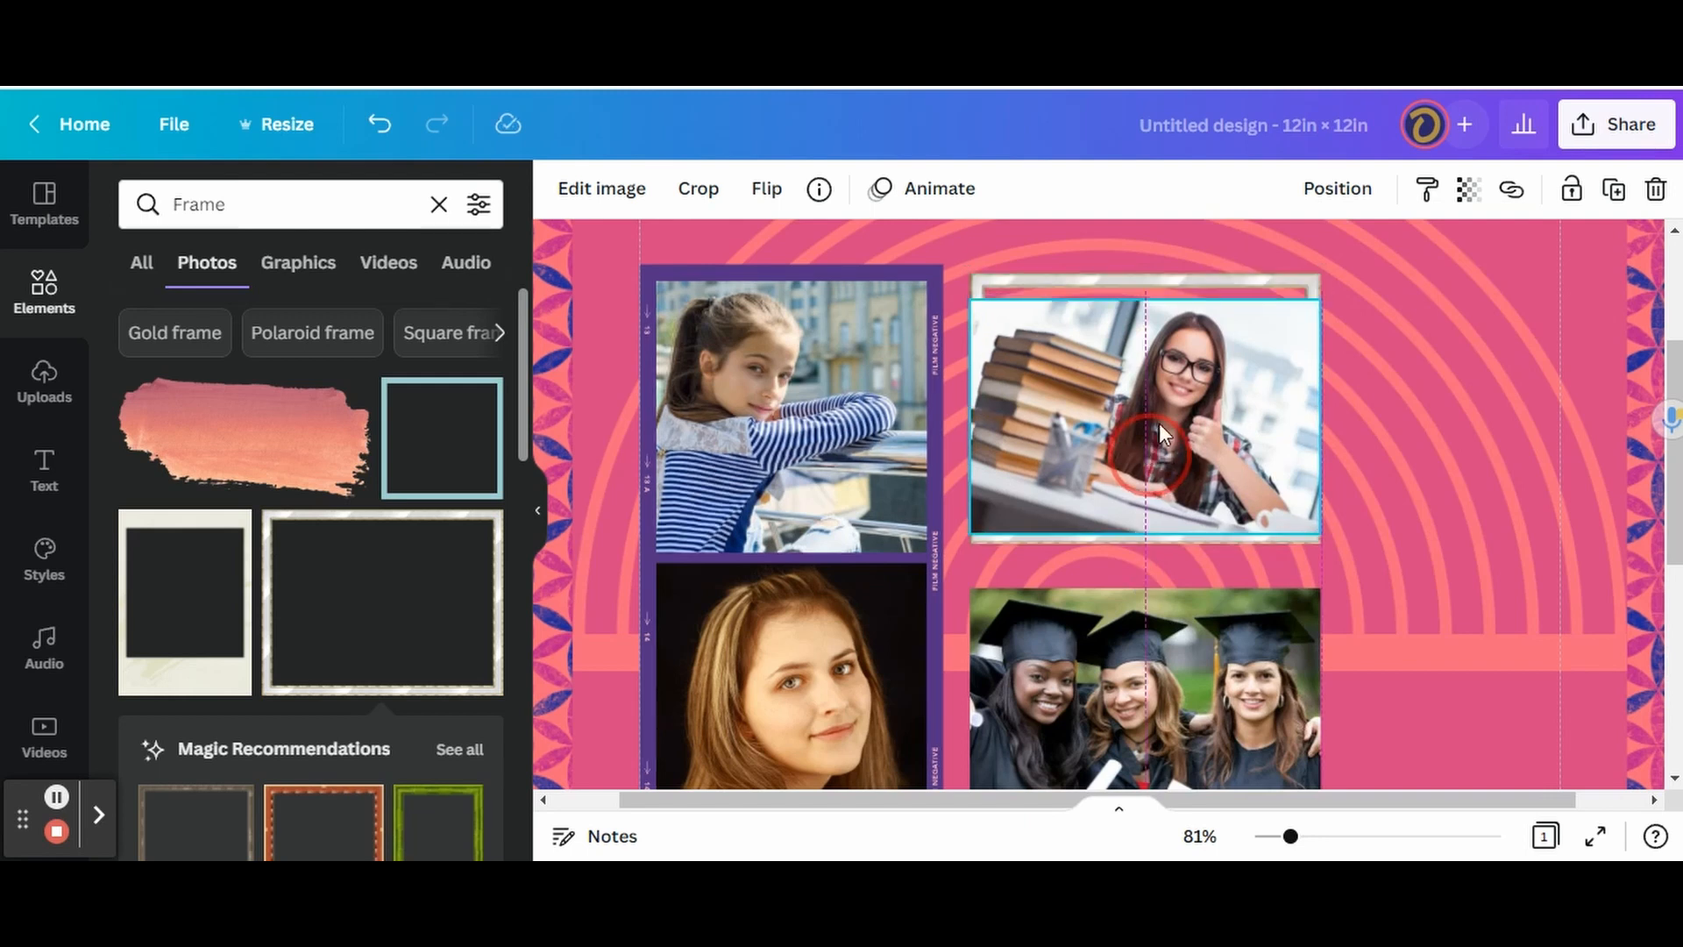
{"action": "left_click_drag", "start_coordinate": [969, 296], "coordinate": [989, 312]}
{"action": "left_click_drag", "start_coordinate": [1129, 414], "coordinate": [1128, 393]}
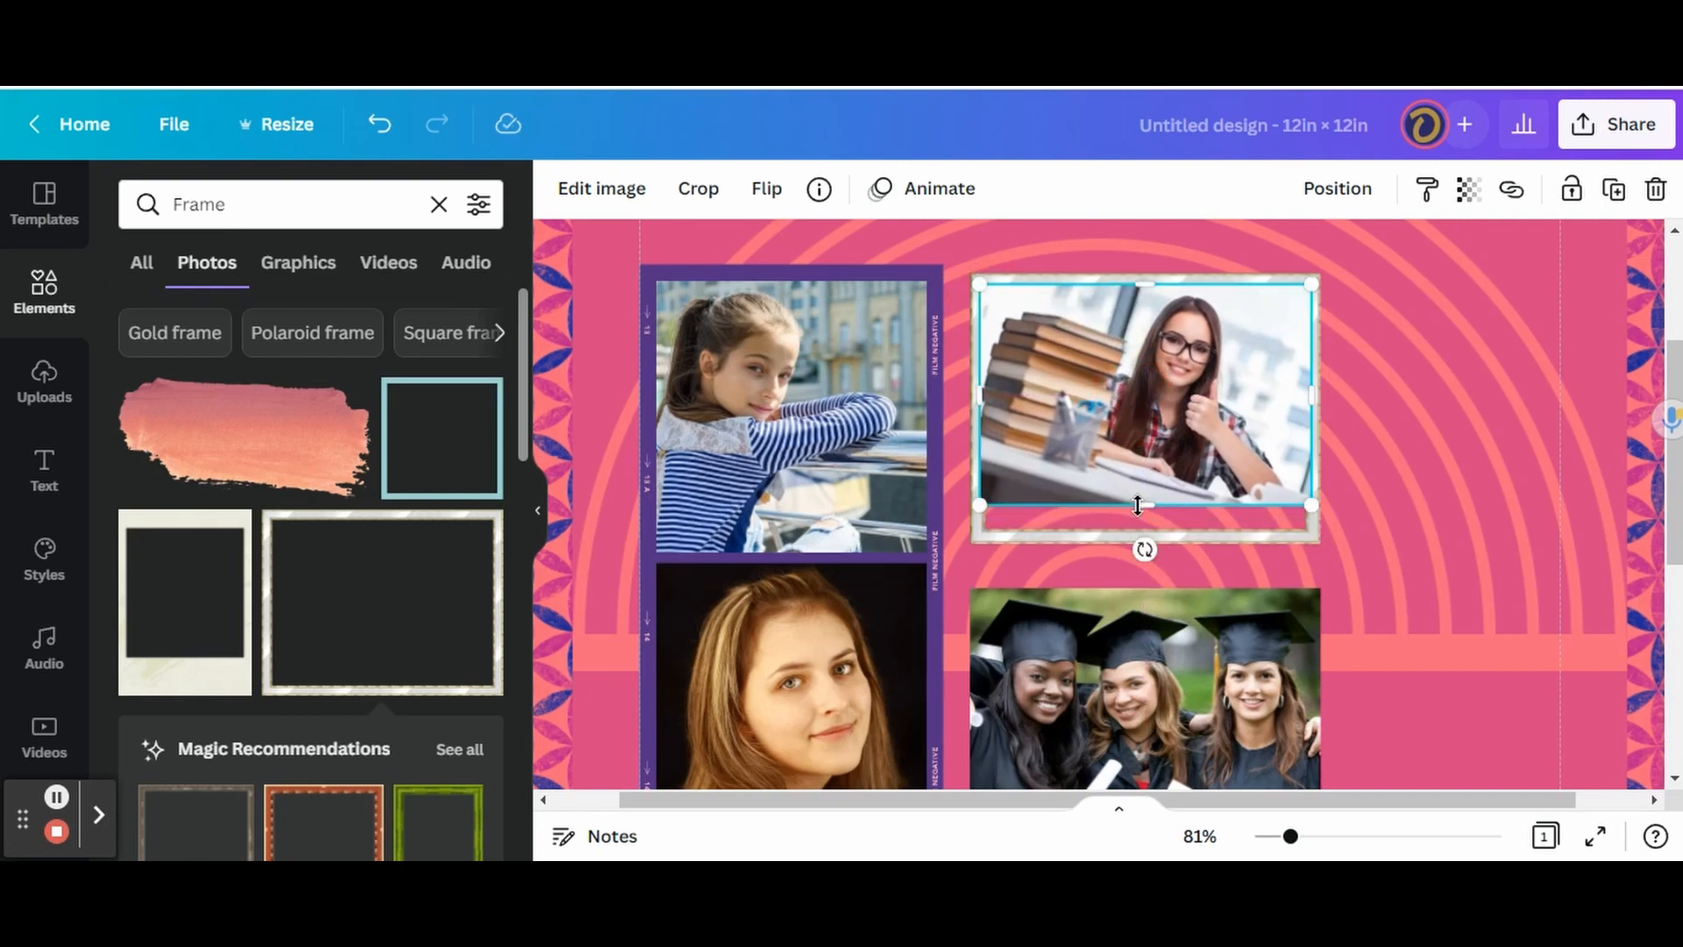
{"action": "left_click_drag", "start_coordinate": [1145, 505], "coordinate": [1145, 529]}
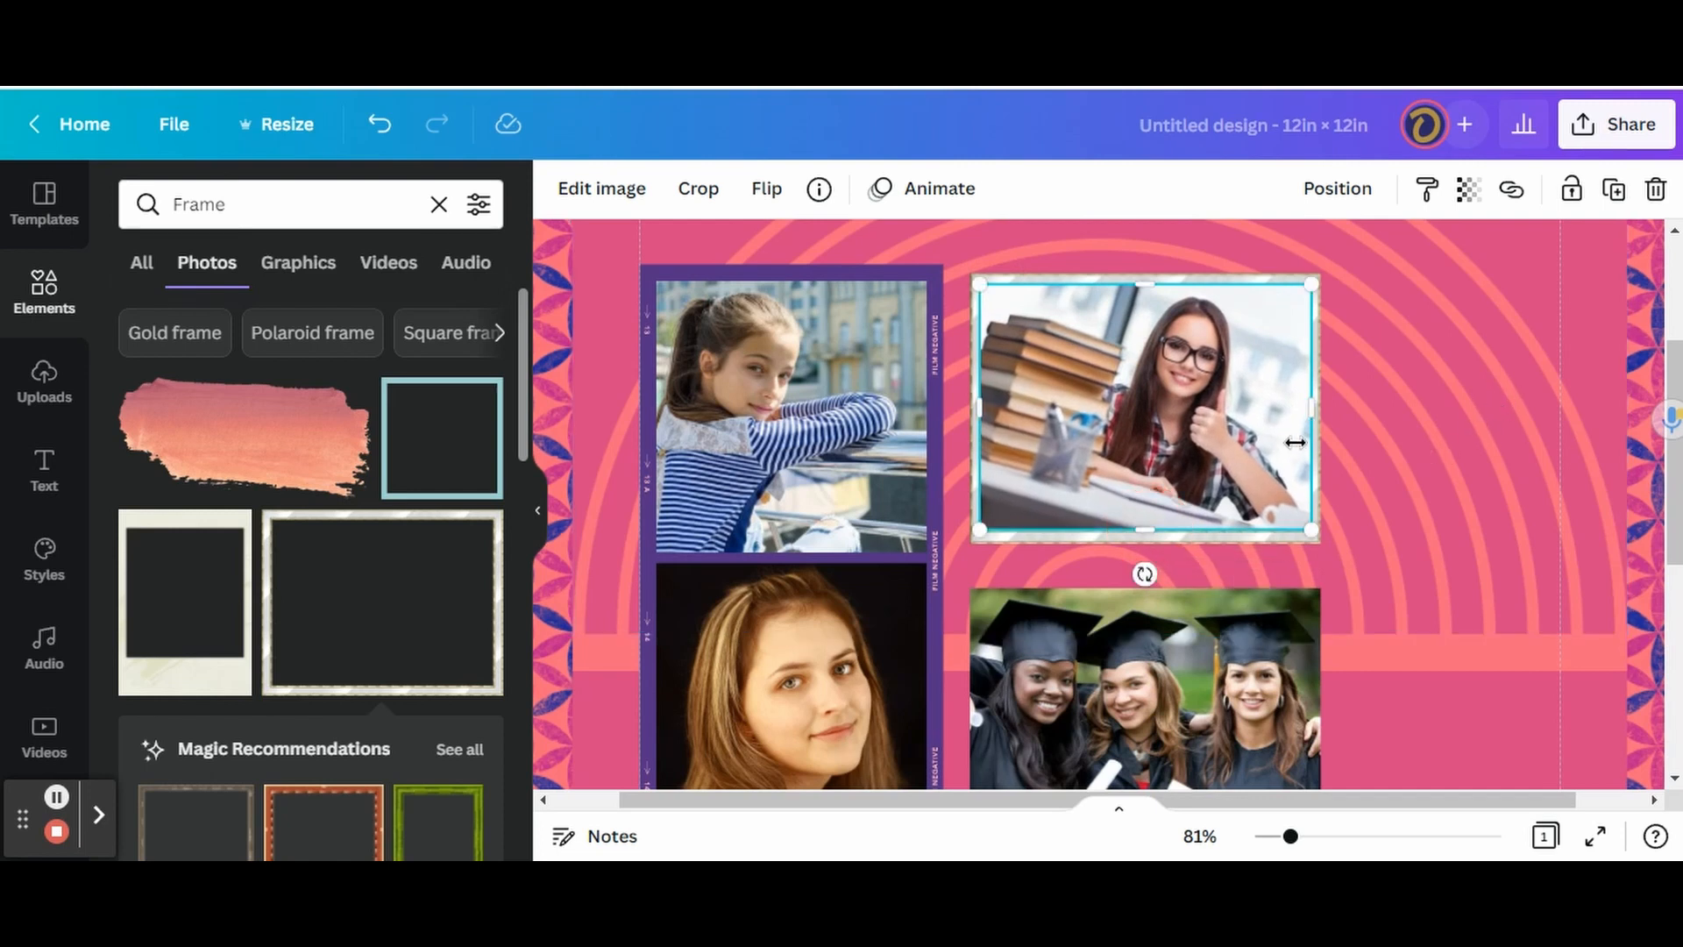
{"action": "left_click_drag", "start_coordinate": [1312, 409], "coordinate": [1304, 409]}
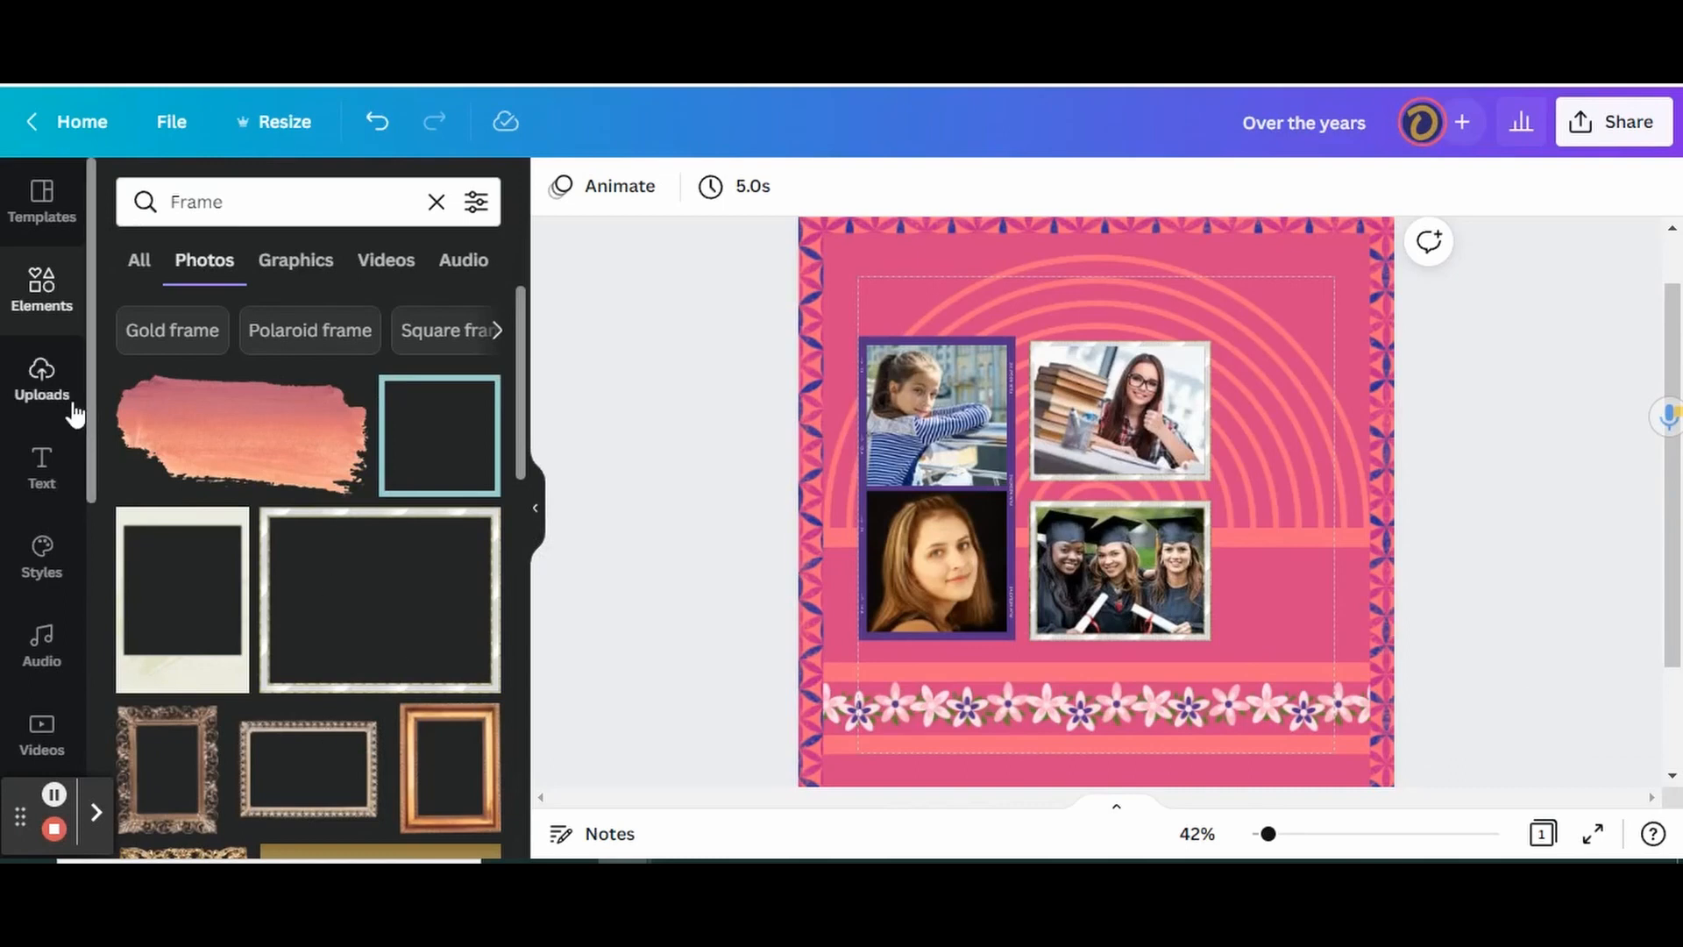
Step: Add a subheading reading "Over the Years" above the student photo
{"action": "left_click", "coordinate": [40, 466]}
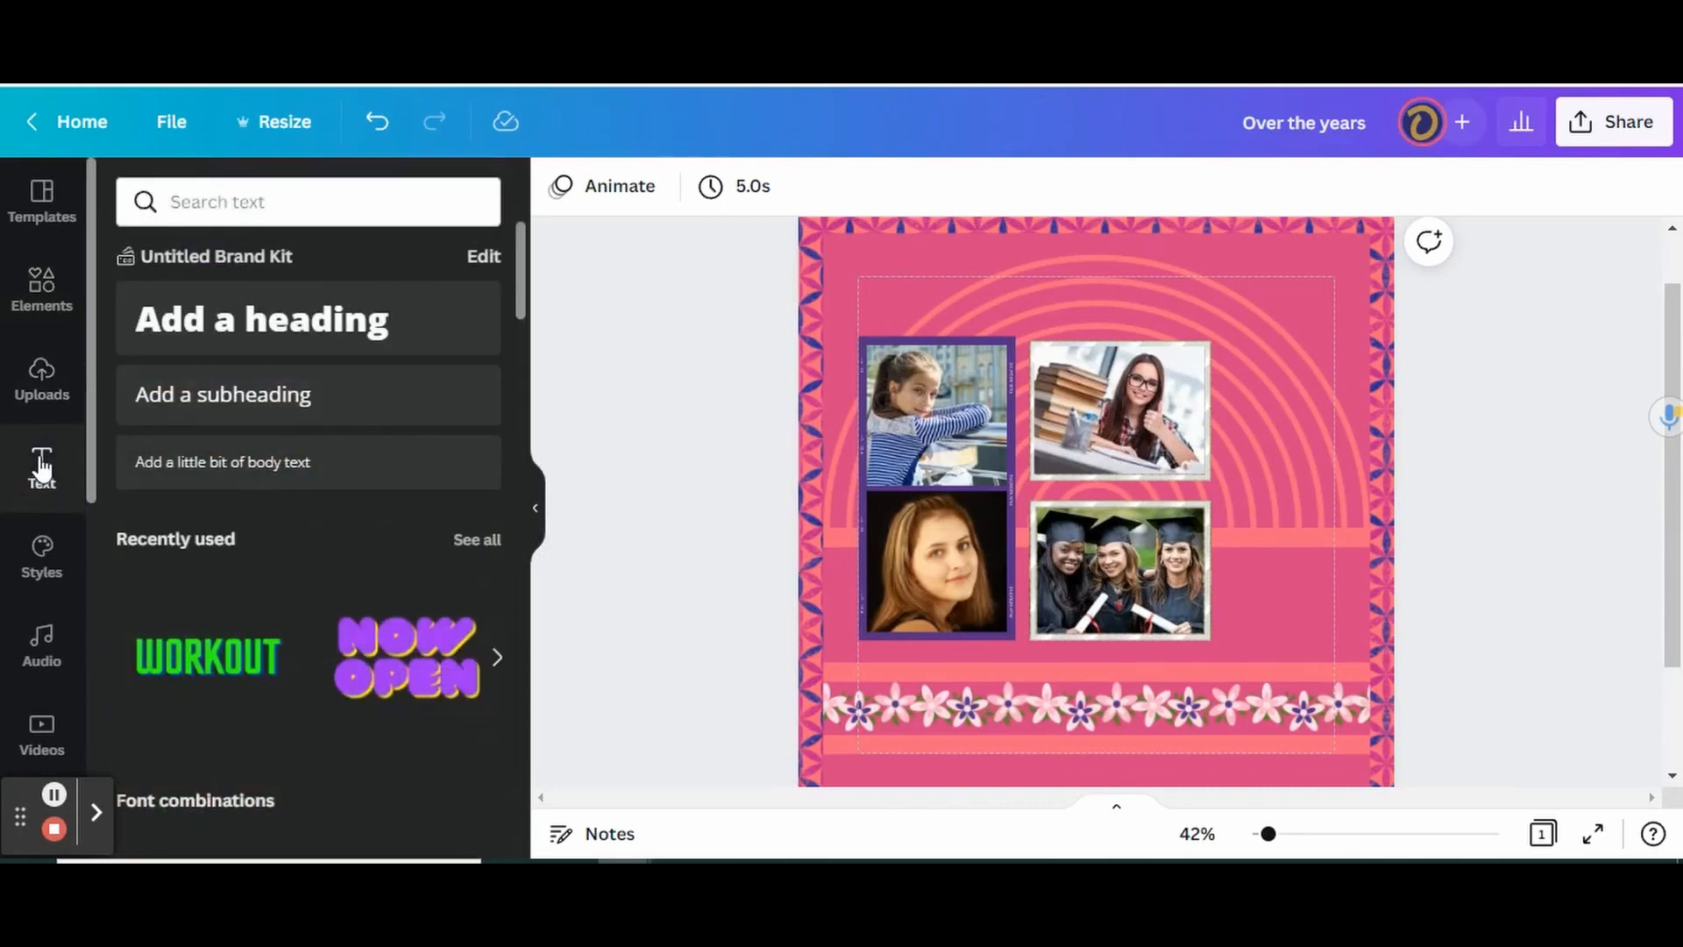
{"action": "left_click", "coordinate": [264, 402]}
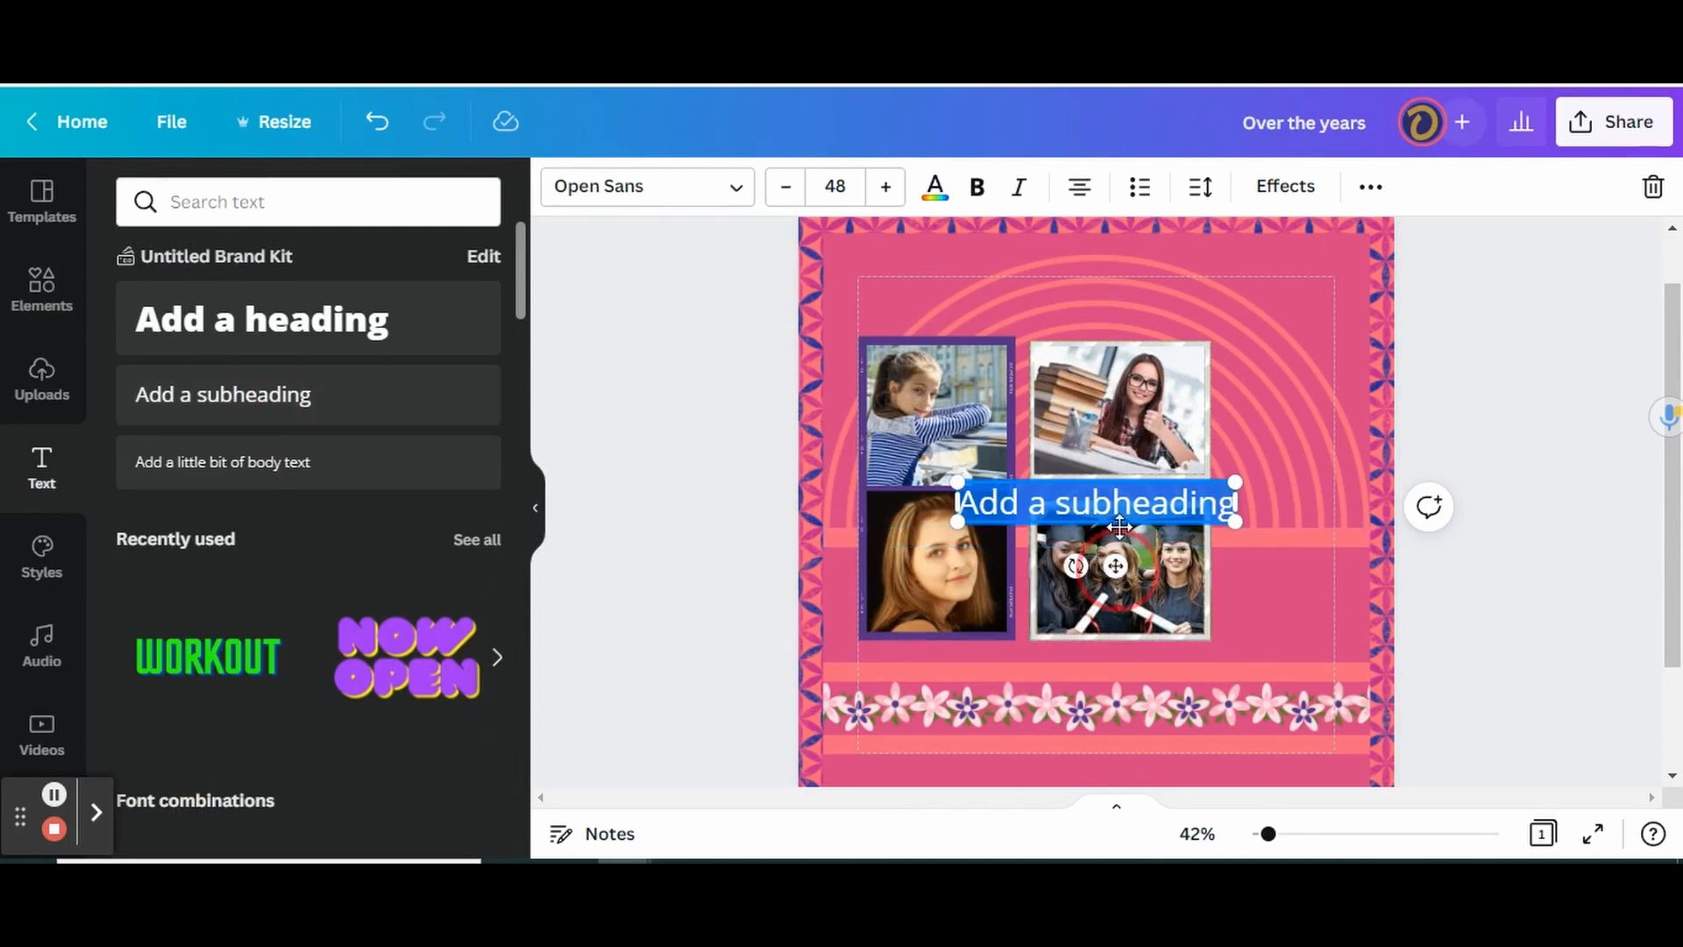
{"action": "left_click_drag", "start_coordinate": [1115, 565], "coordinate": [1167, 354]}
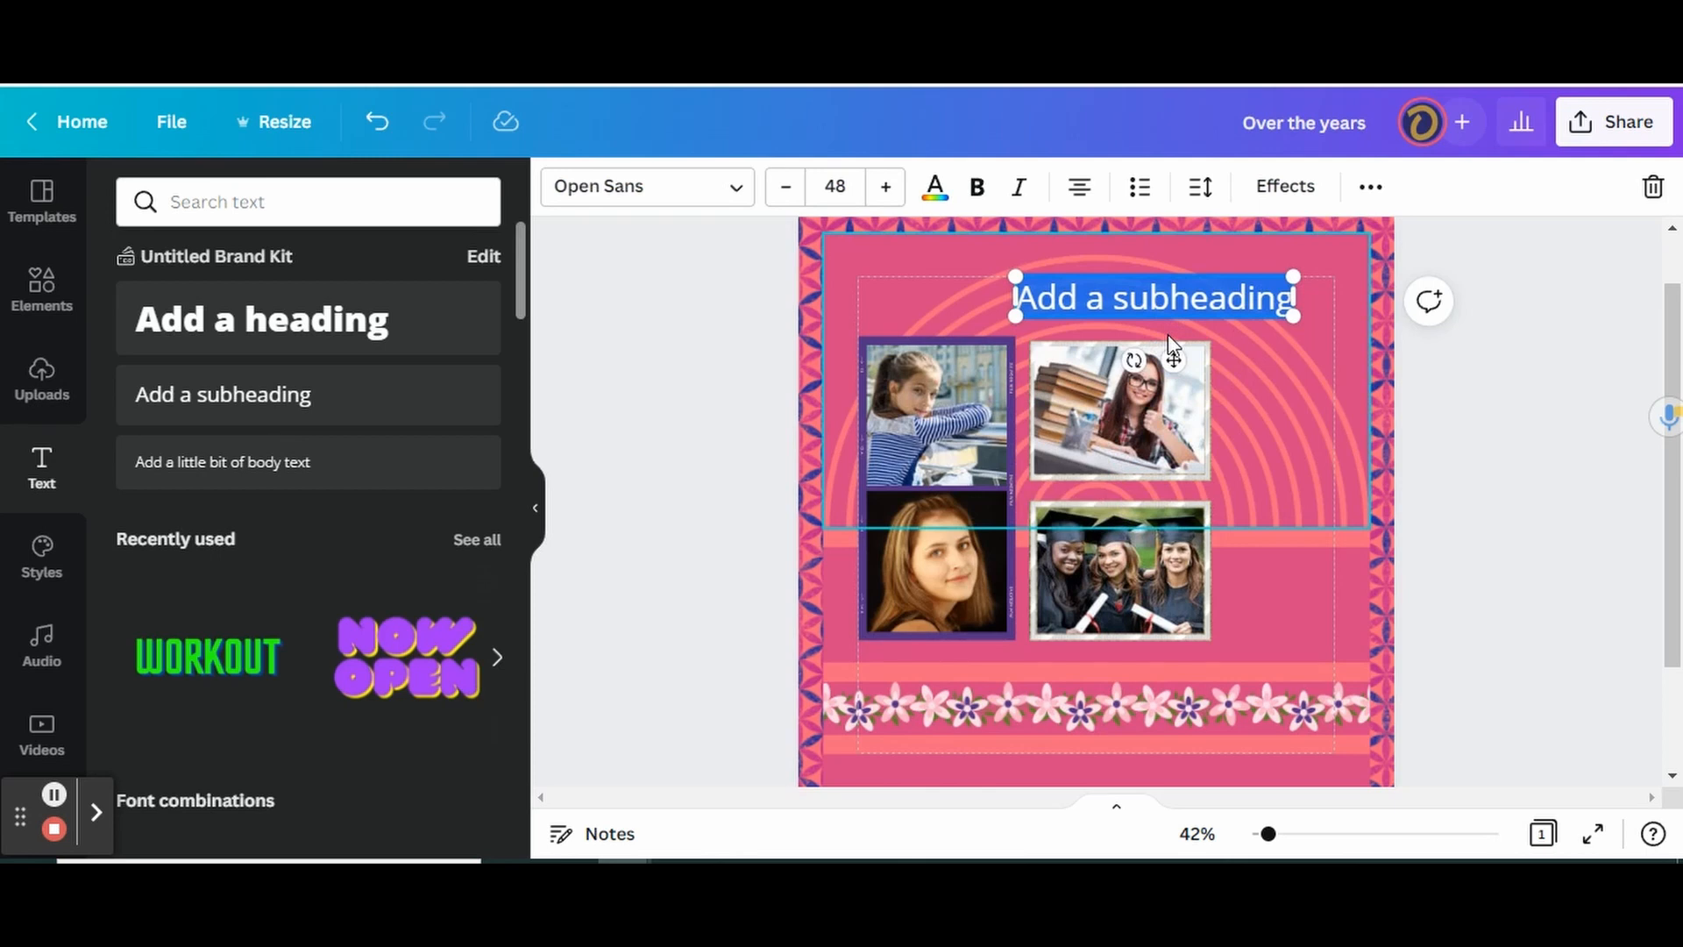
{"action": "type", "text": "Over"}
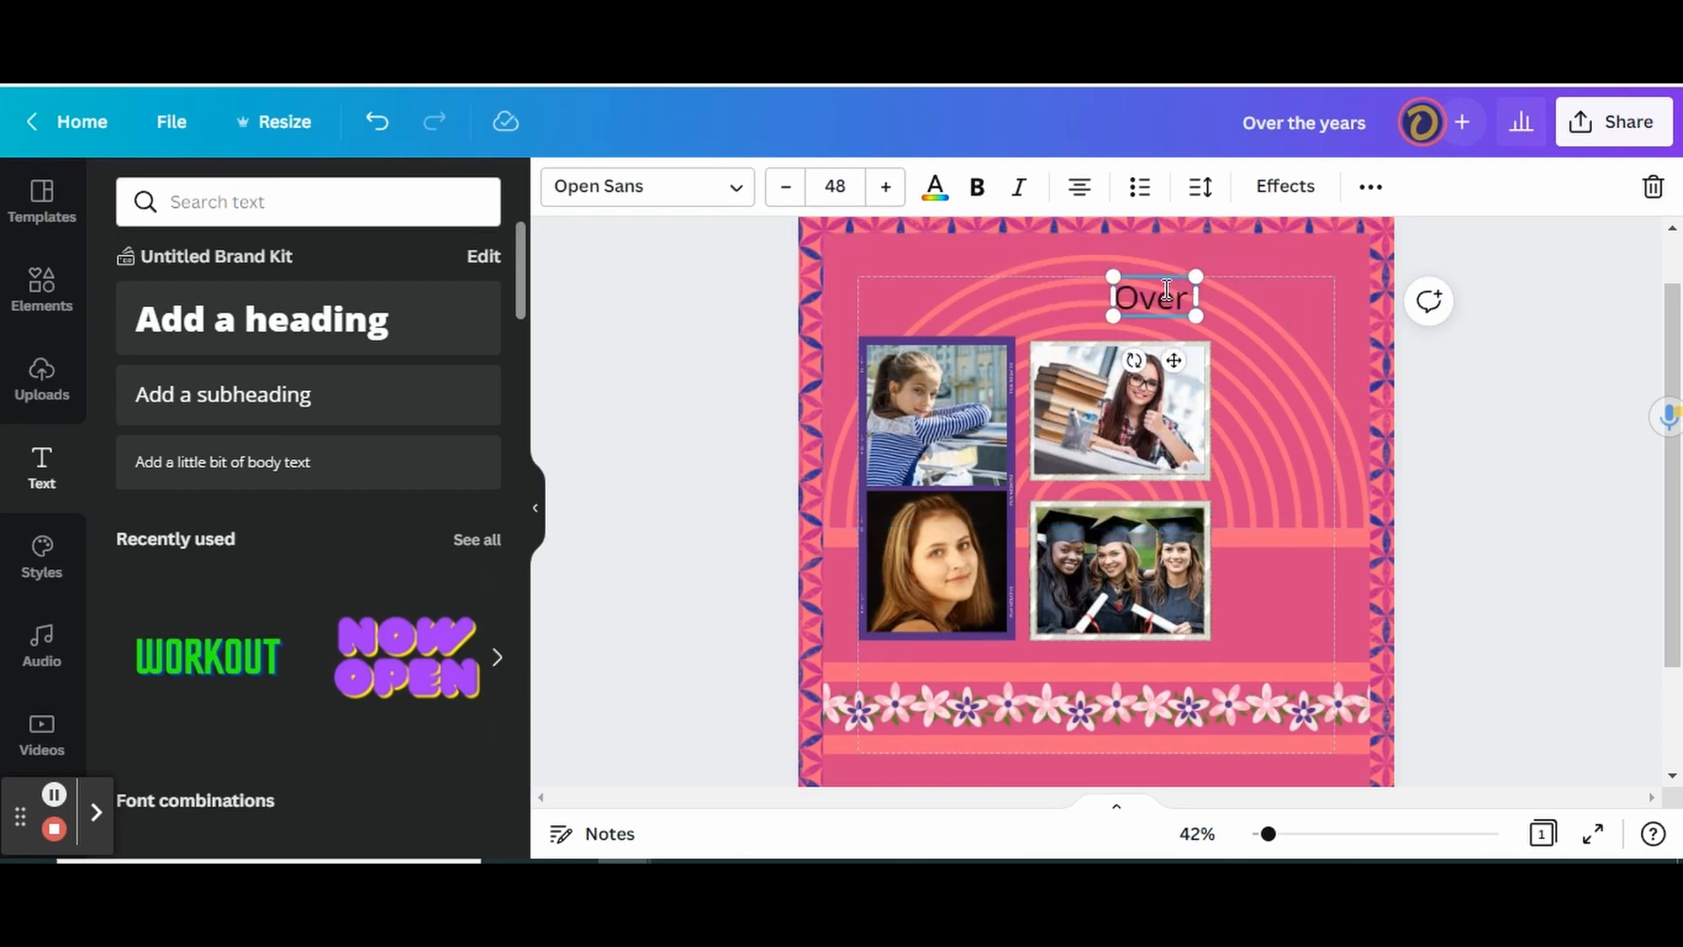
{"action": "type", "text": " the Yera"}
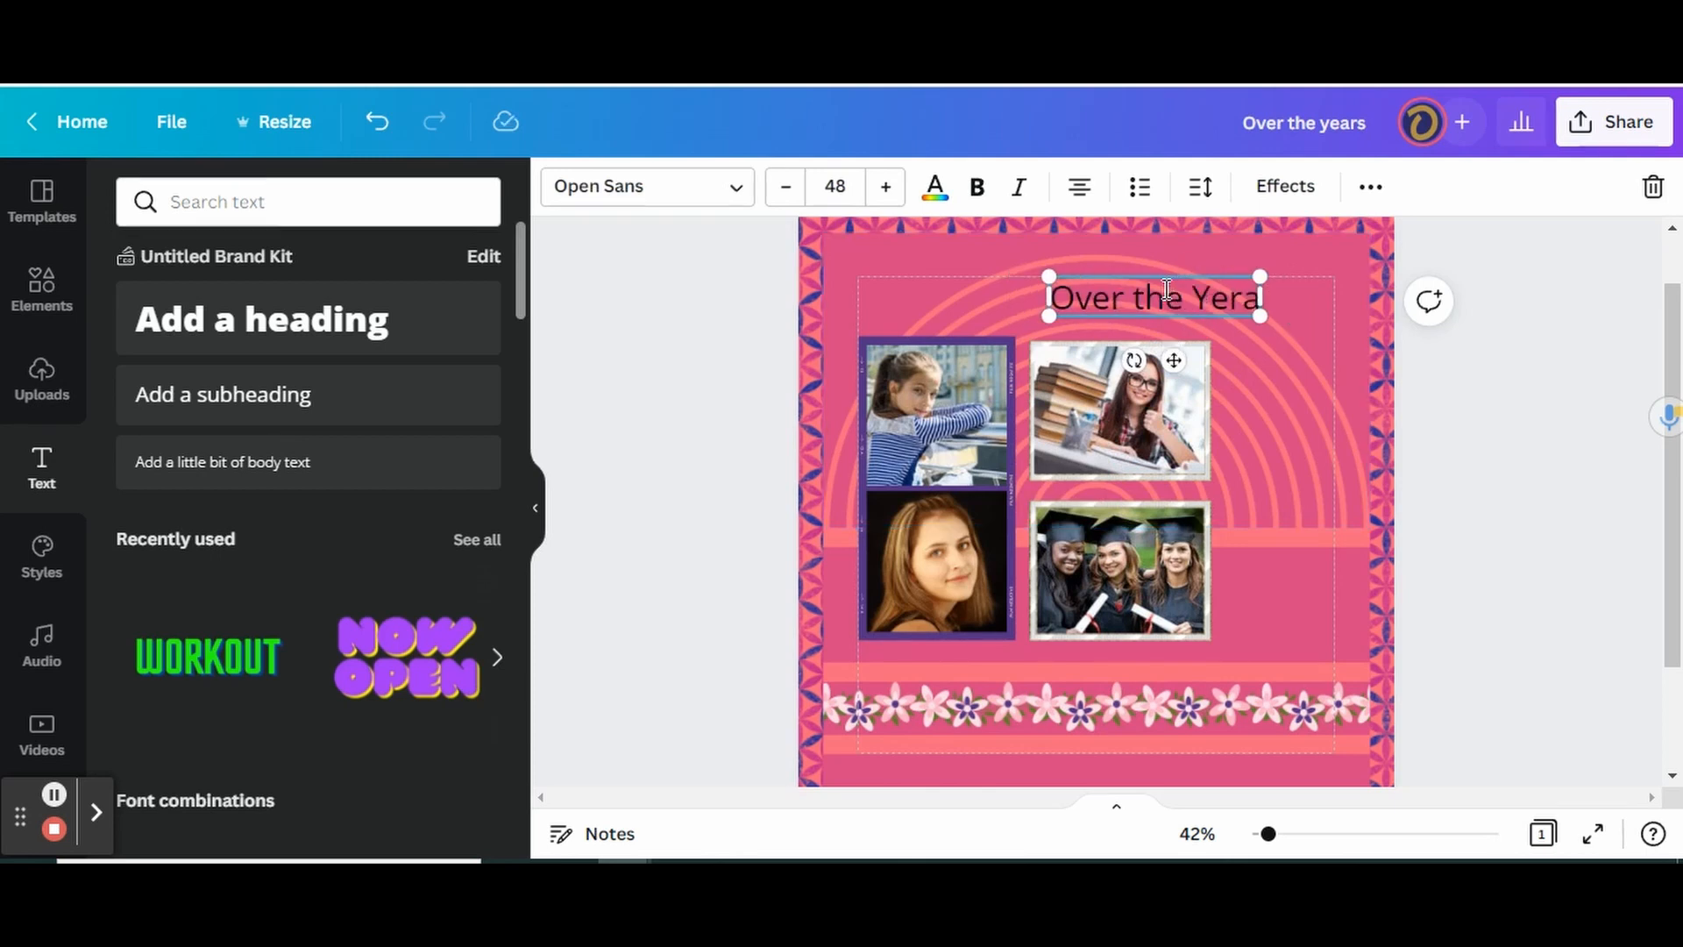
{"action": "key", "text": "BackSpace"}
{"action": "key", "text": "BackSpace"}
{"action": "type", "text": "ars"}
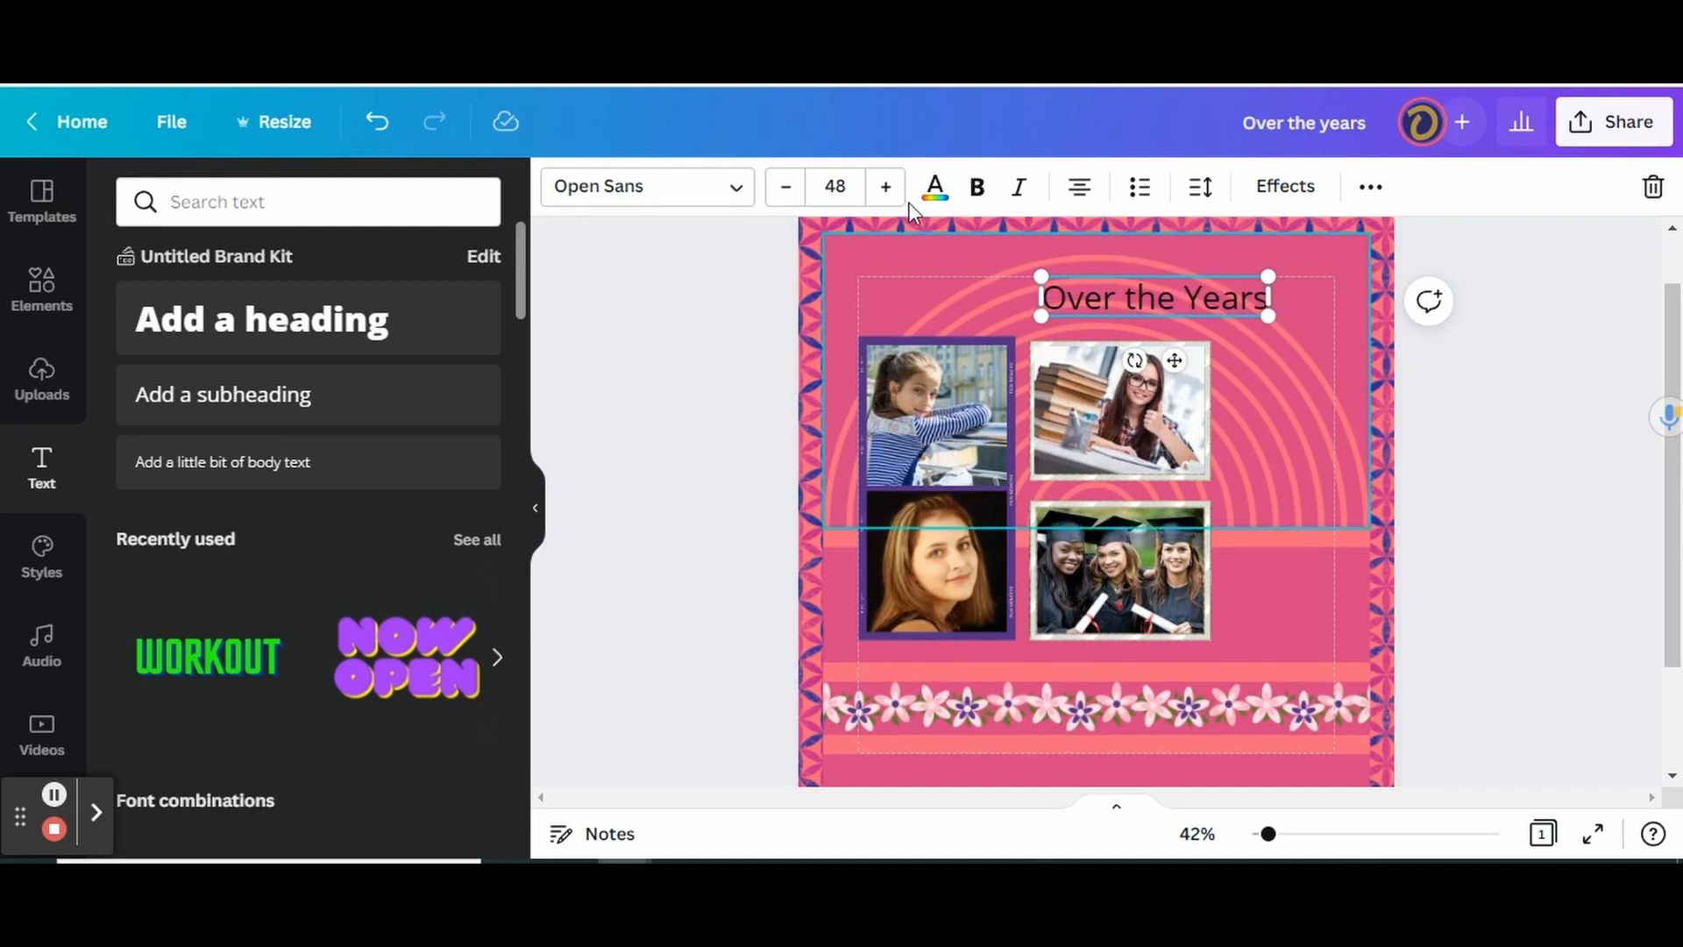
Step: Colour the "Over the Years" title white and set its font to Sensa Brush
{"action": "left_click", "coordinate": [934, 191]}
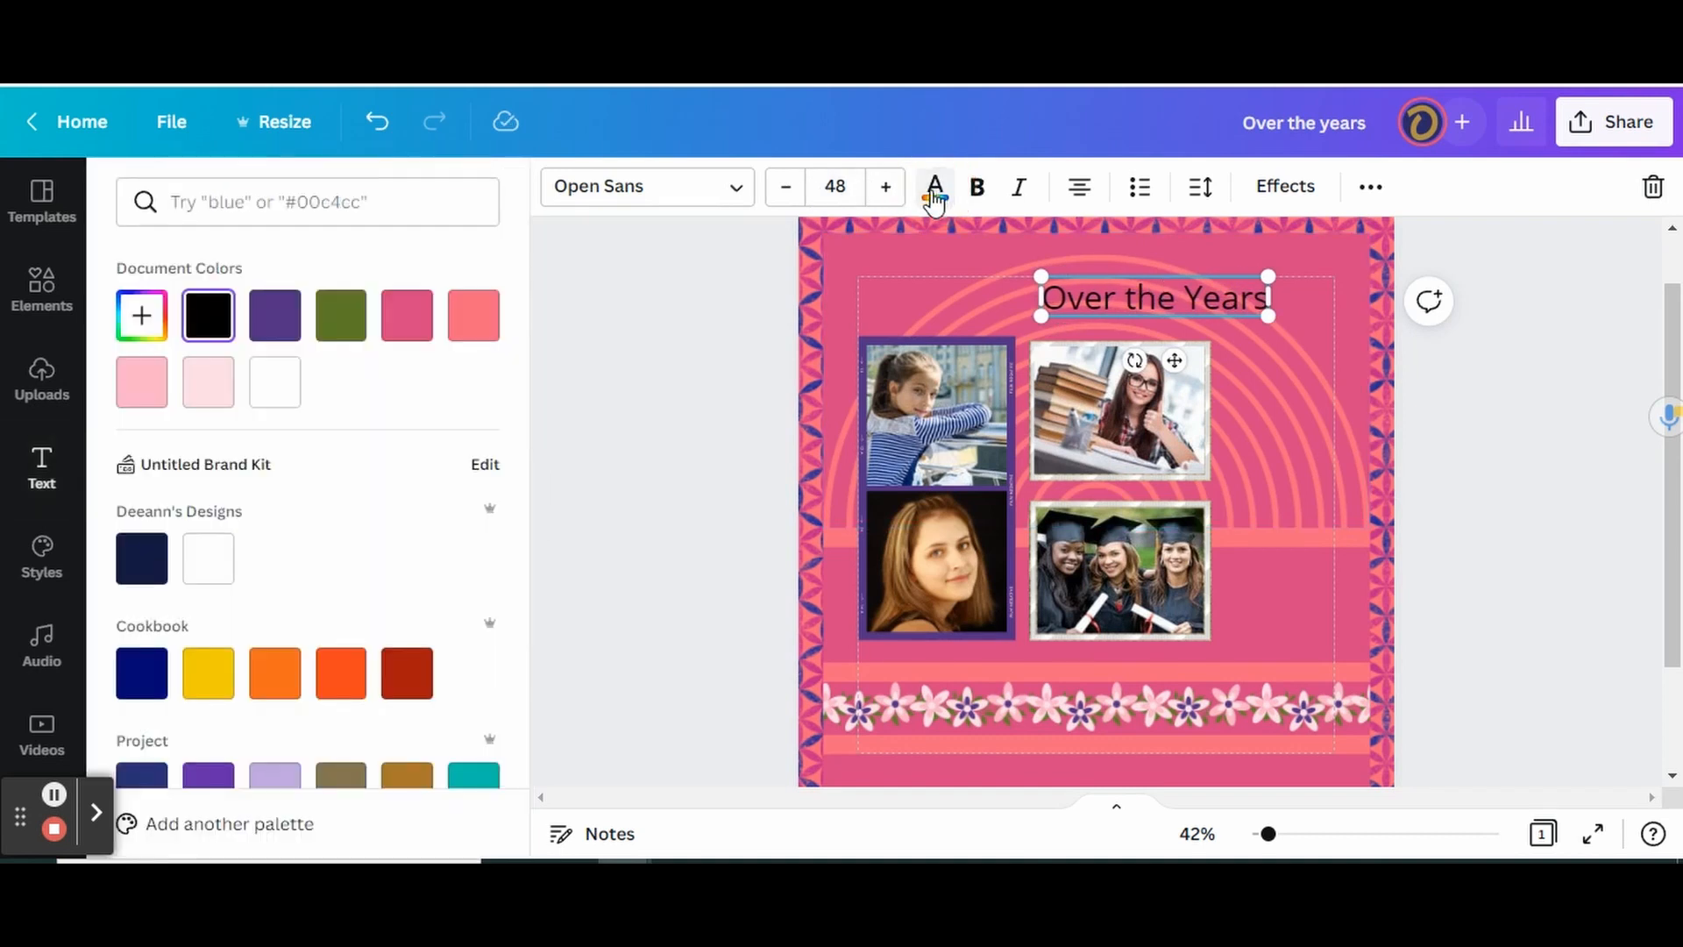
{"action": "left_click", "coordinate": [277, 385]}
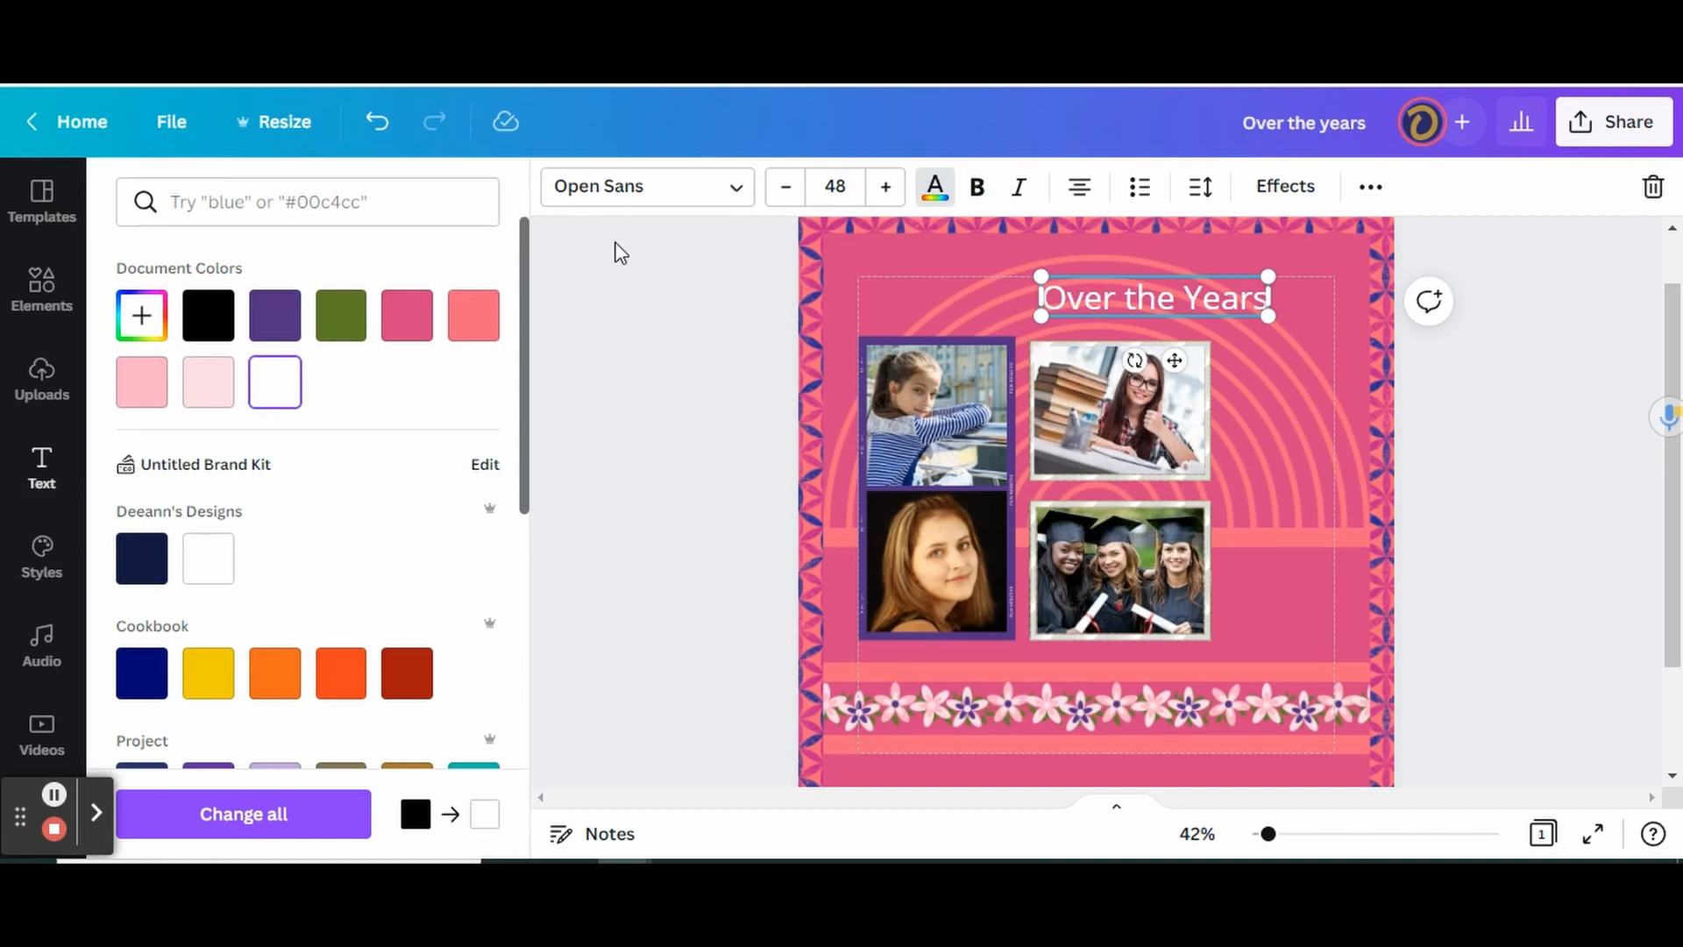
{"action": "left_click", "coordinate": [715, 188]}
{"action": "type", "text": "sensa"}
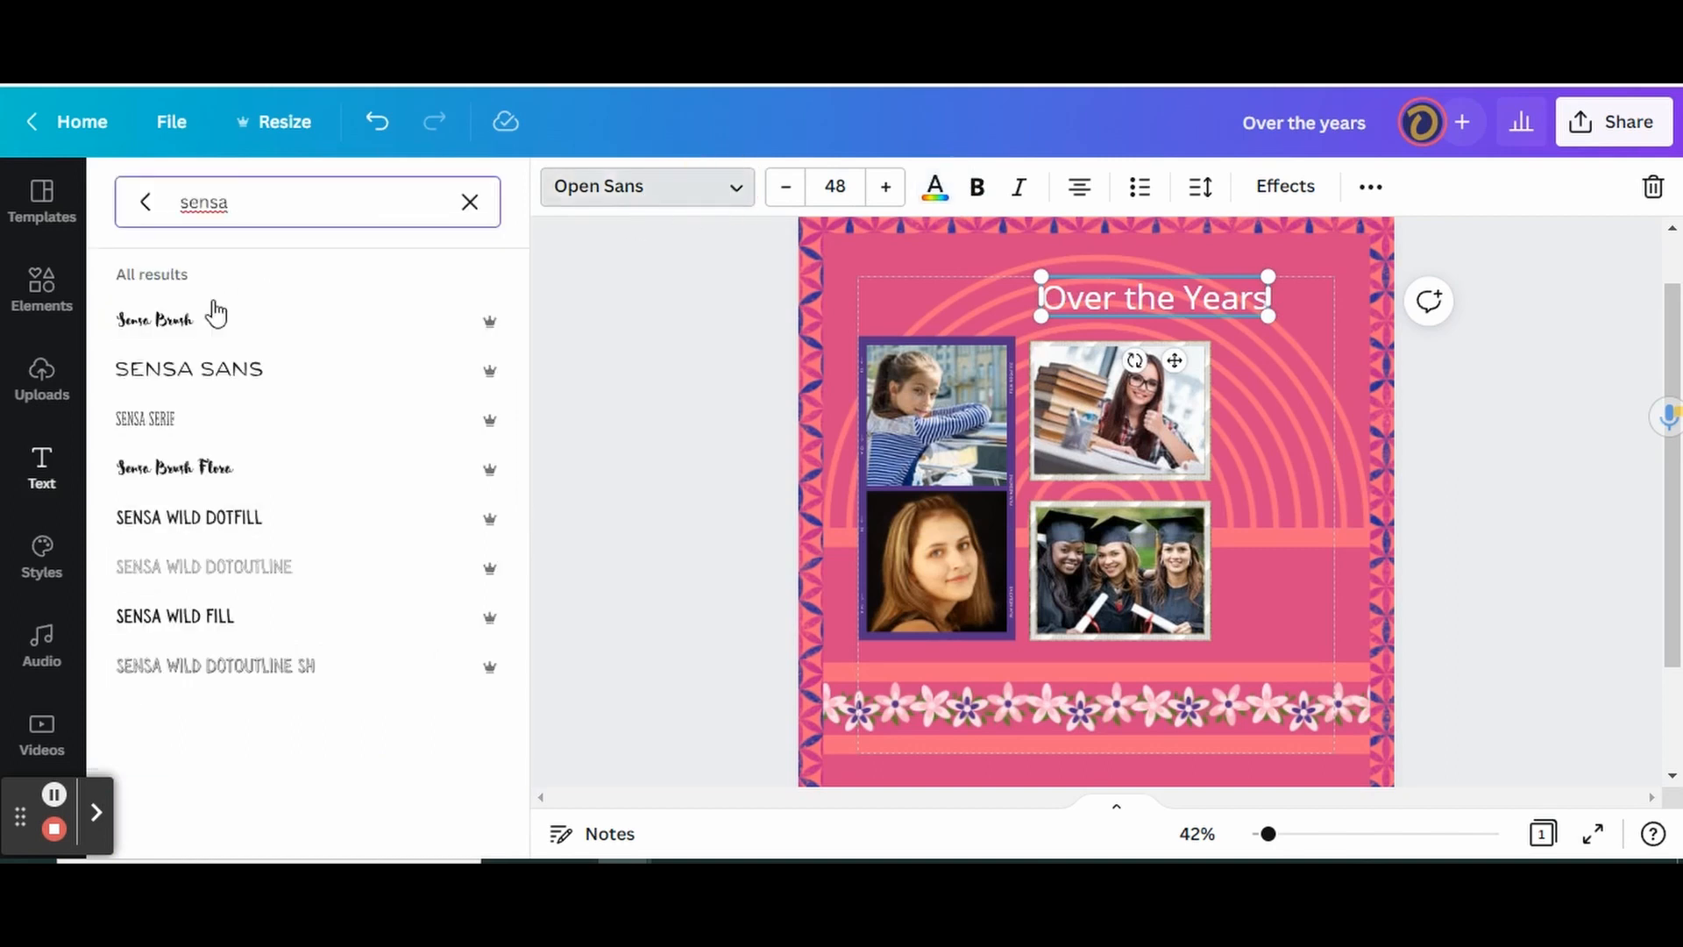
{"action": "left_click", "coordinate": [178, 323]}
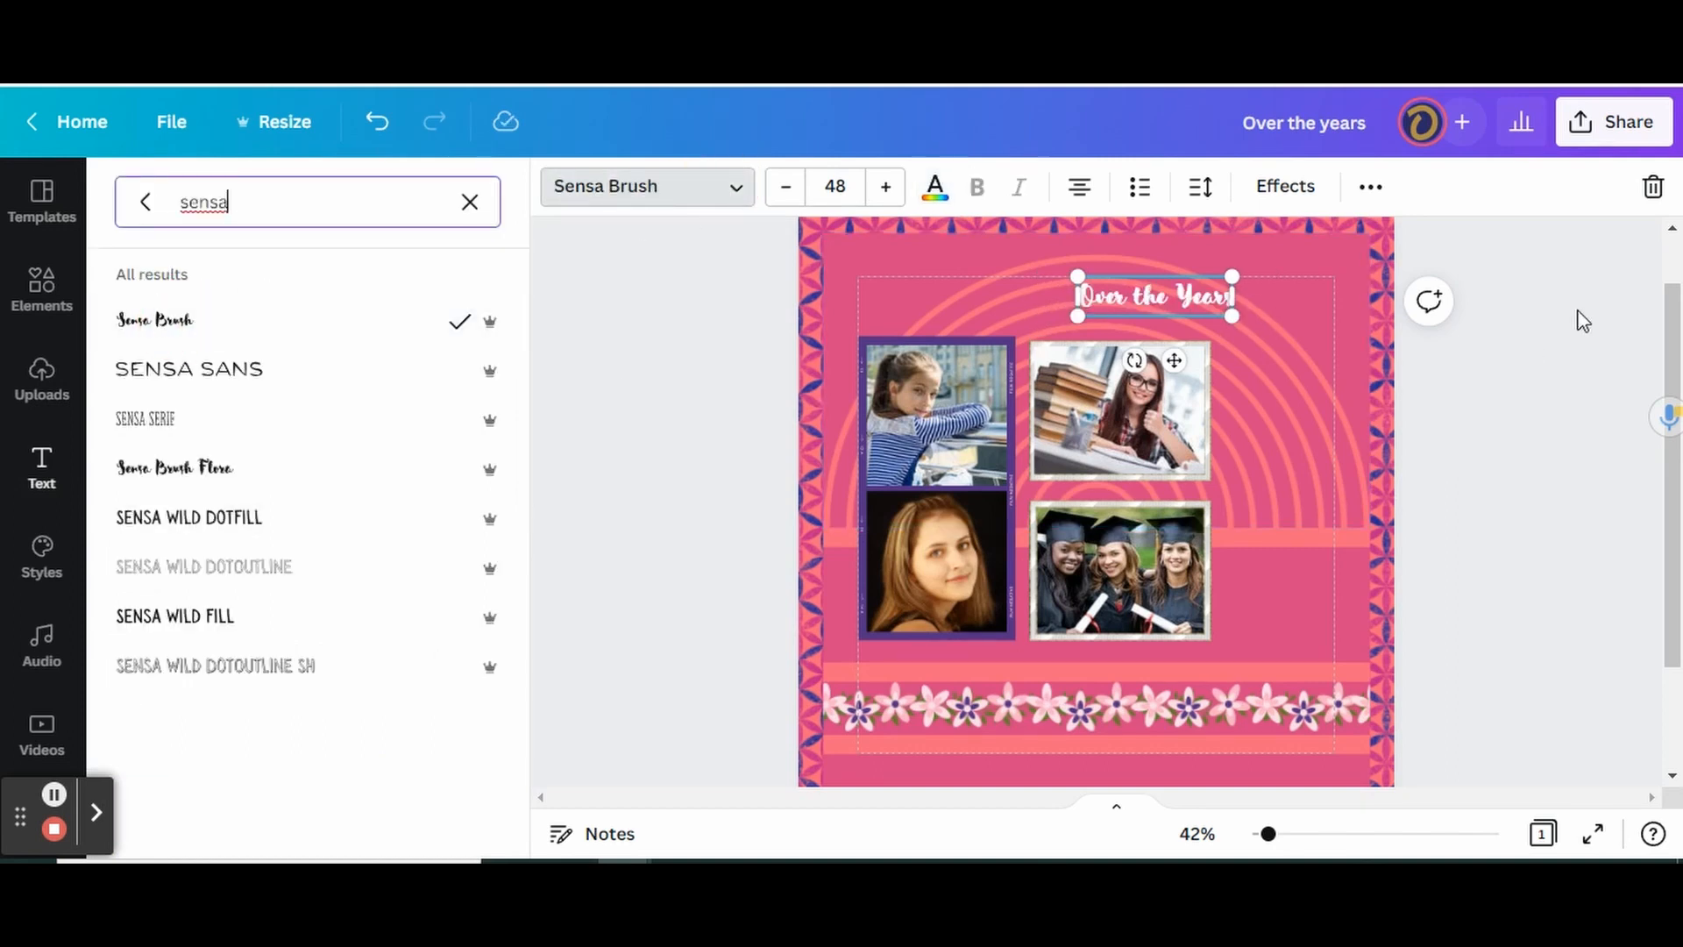
Step: Increase the title's font size to 54
{"action": "left_click", "coordinate": [887, 188]}
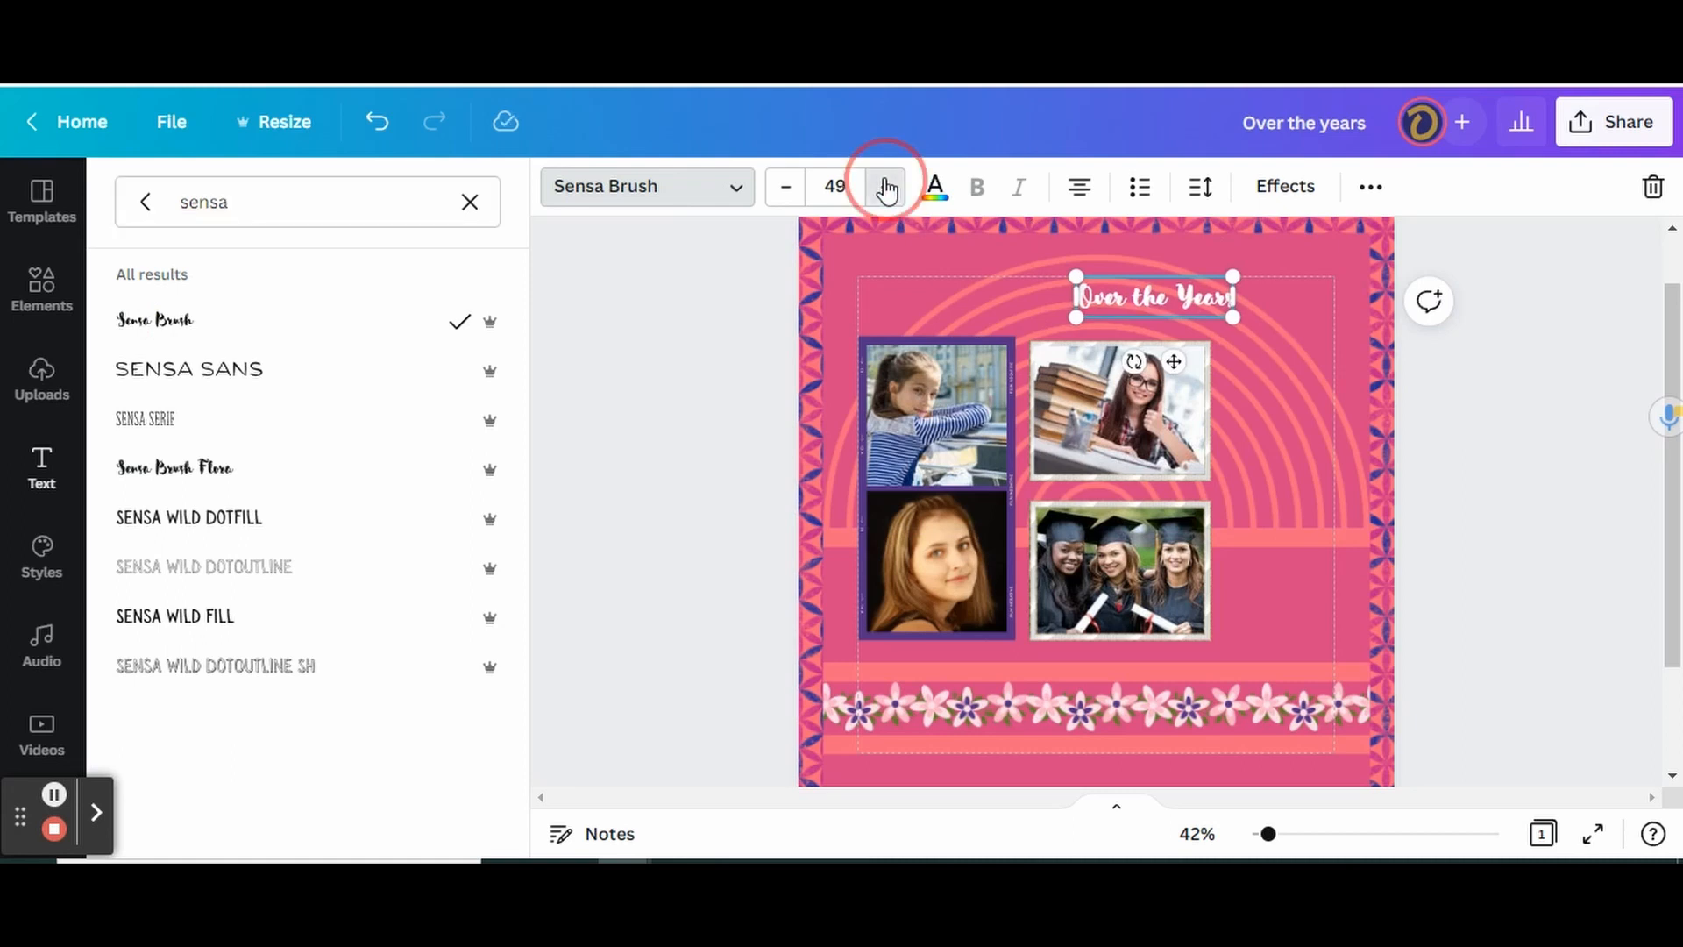
{"action": "left_click", "coordinate": [886, 187]}
{"action": "left_click", "coordinate": [886, 187]}
{"action": "left_click", "coordinate": [886, 187]}
{"action": "left_click", "coordinate": [886, 187]}
{"action": "left_click", "coordinate": [886, 187]}
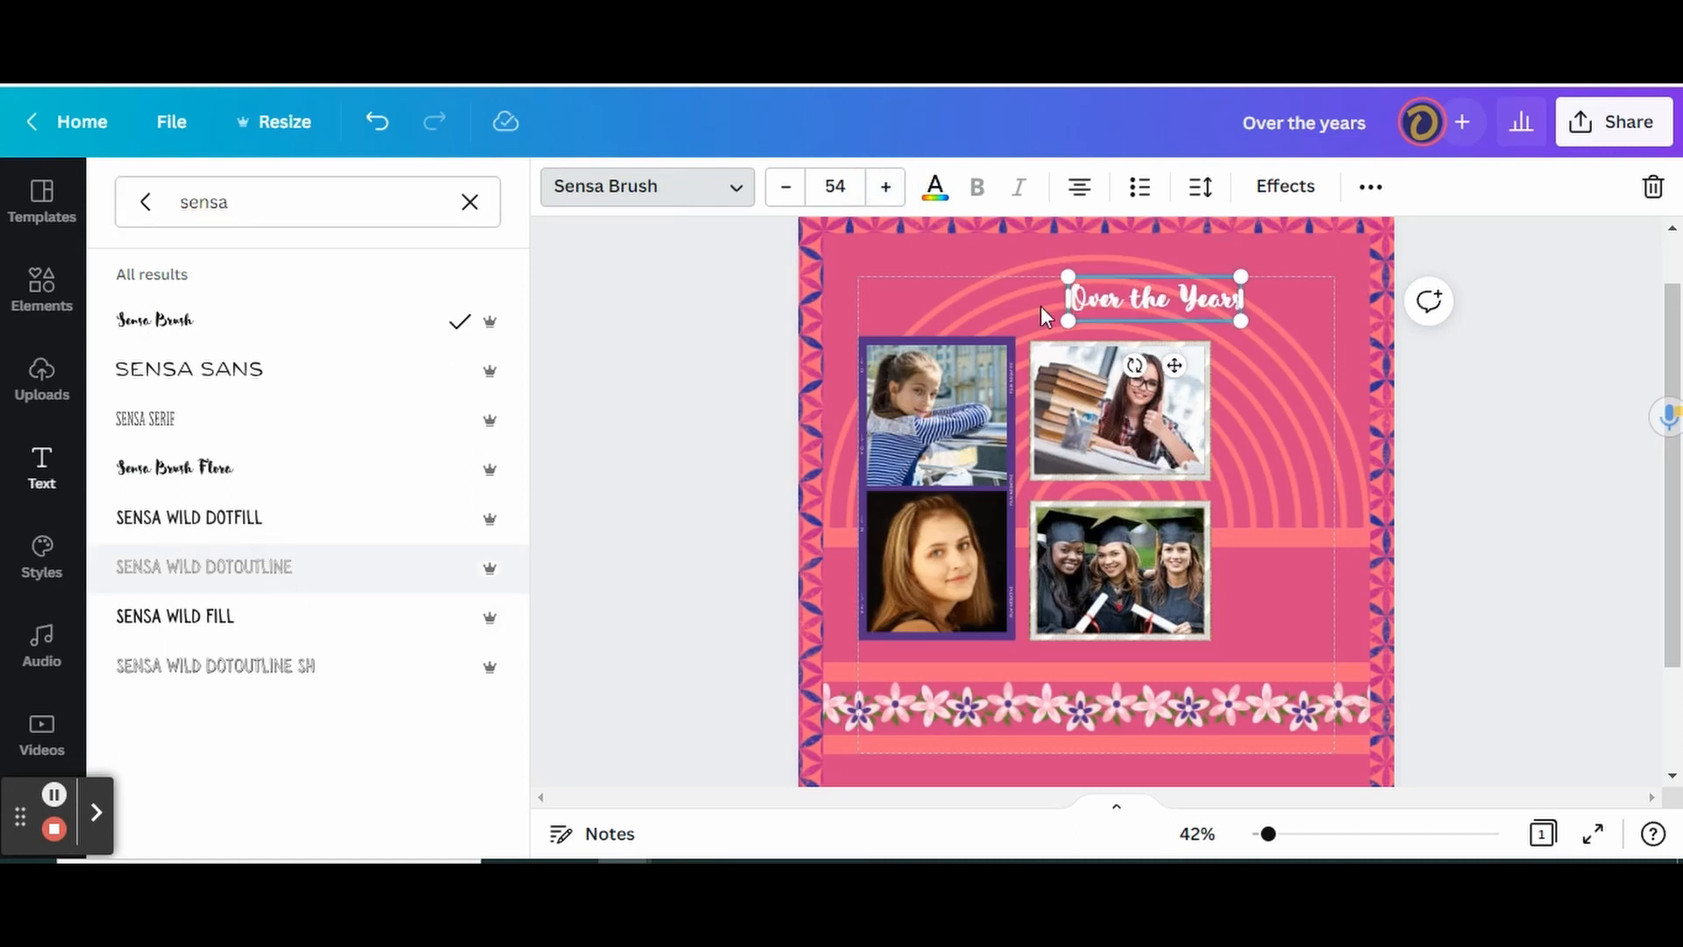
Step: Apply the Curve shape effect to the "Over the Years" title
{"action": "left_click", "coordinate": [1273, 197]}
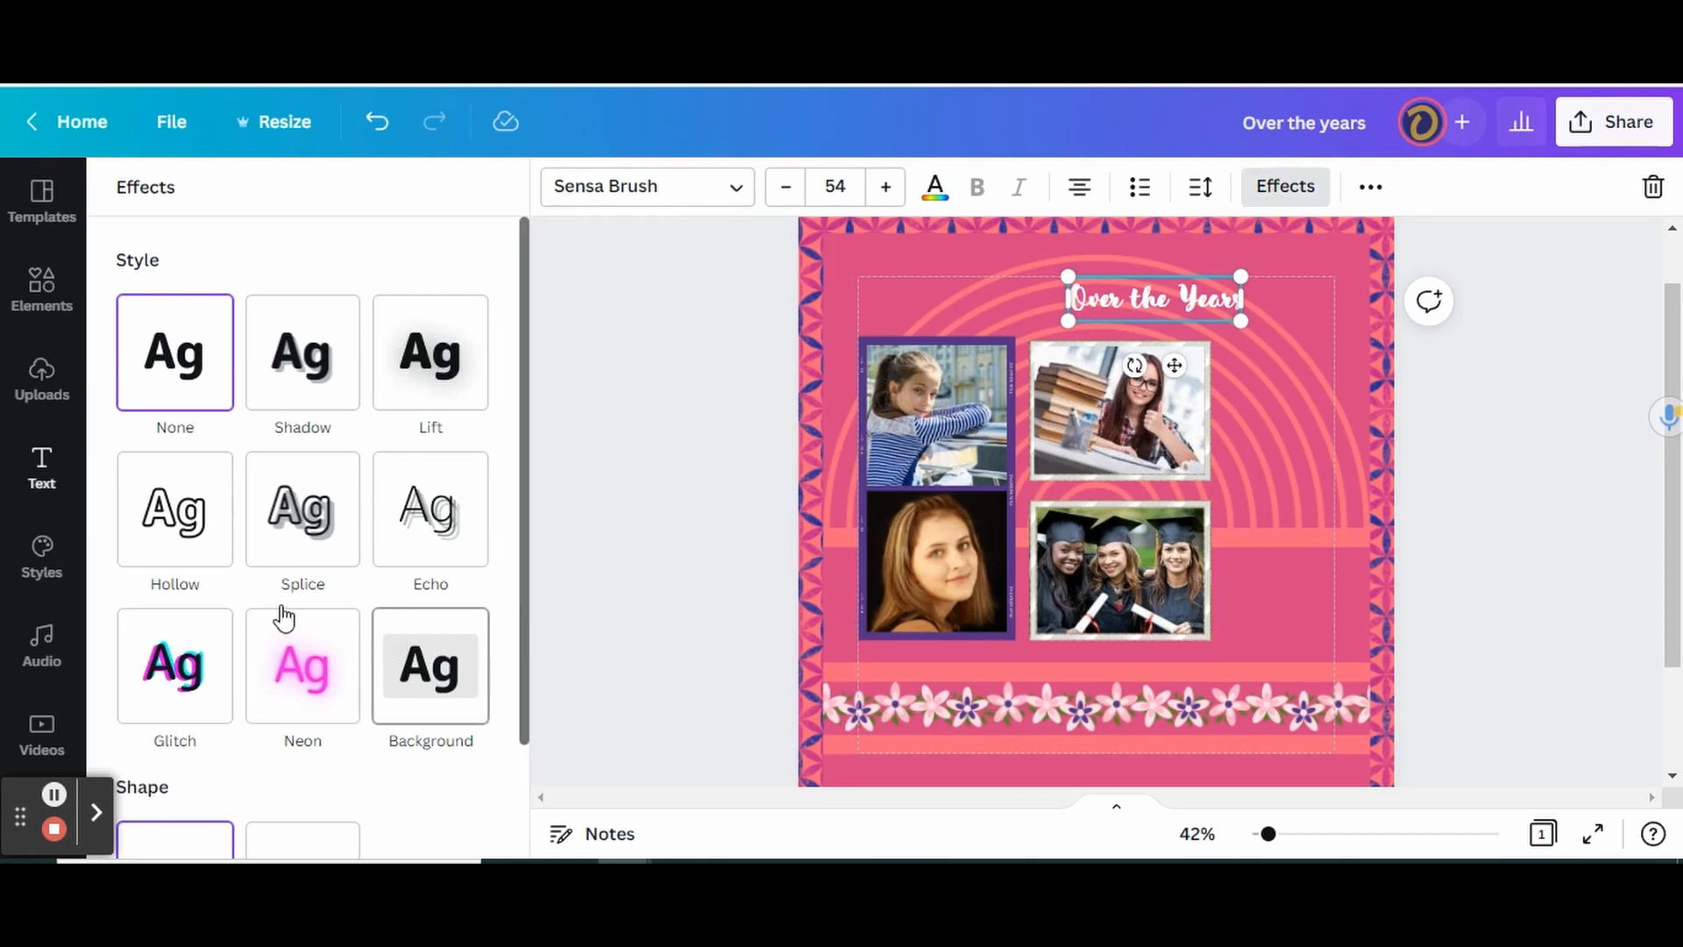
{"action": "scroll", "coordinate": [275, 585], "scroll_direction": "down", "scroll_amount": 2}
{"action": "left_click", "coordinate": [297, 751]}
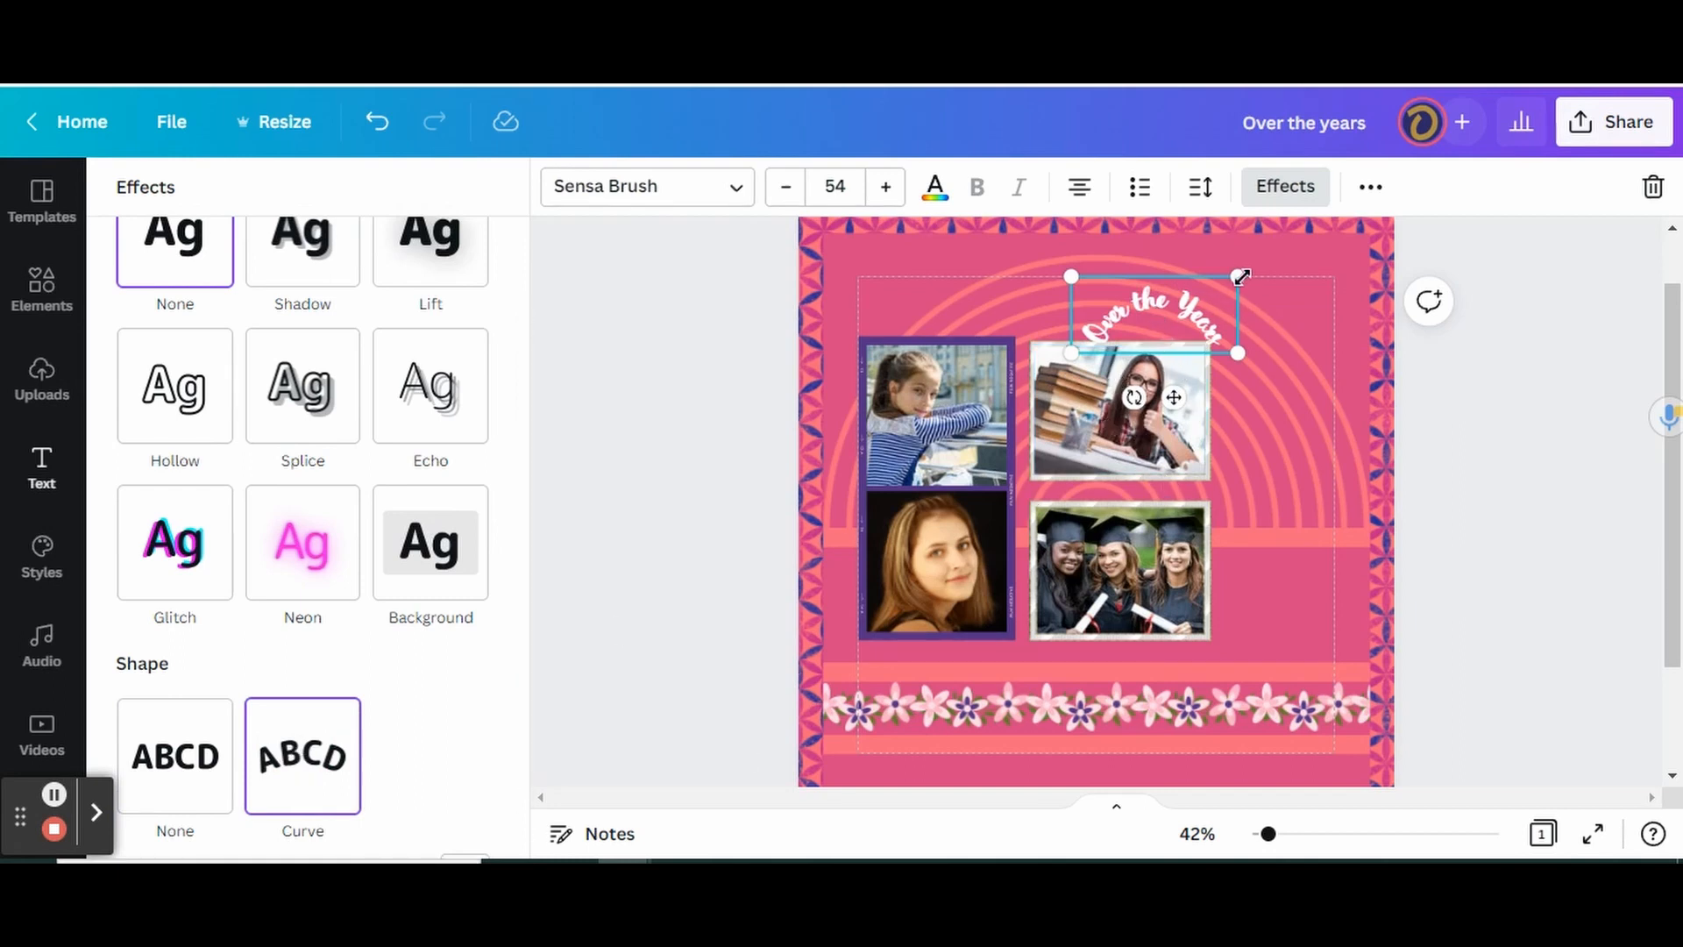
Step: Enlarge the curved title to about size 64.1 and tilt it clockwise over the upper right part of the half circle
{"action": "left_click_drag", "start_coordinate": [1237, 276], "coordinate": [1278, 256]}
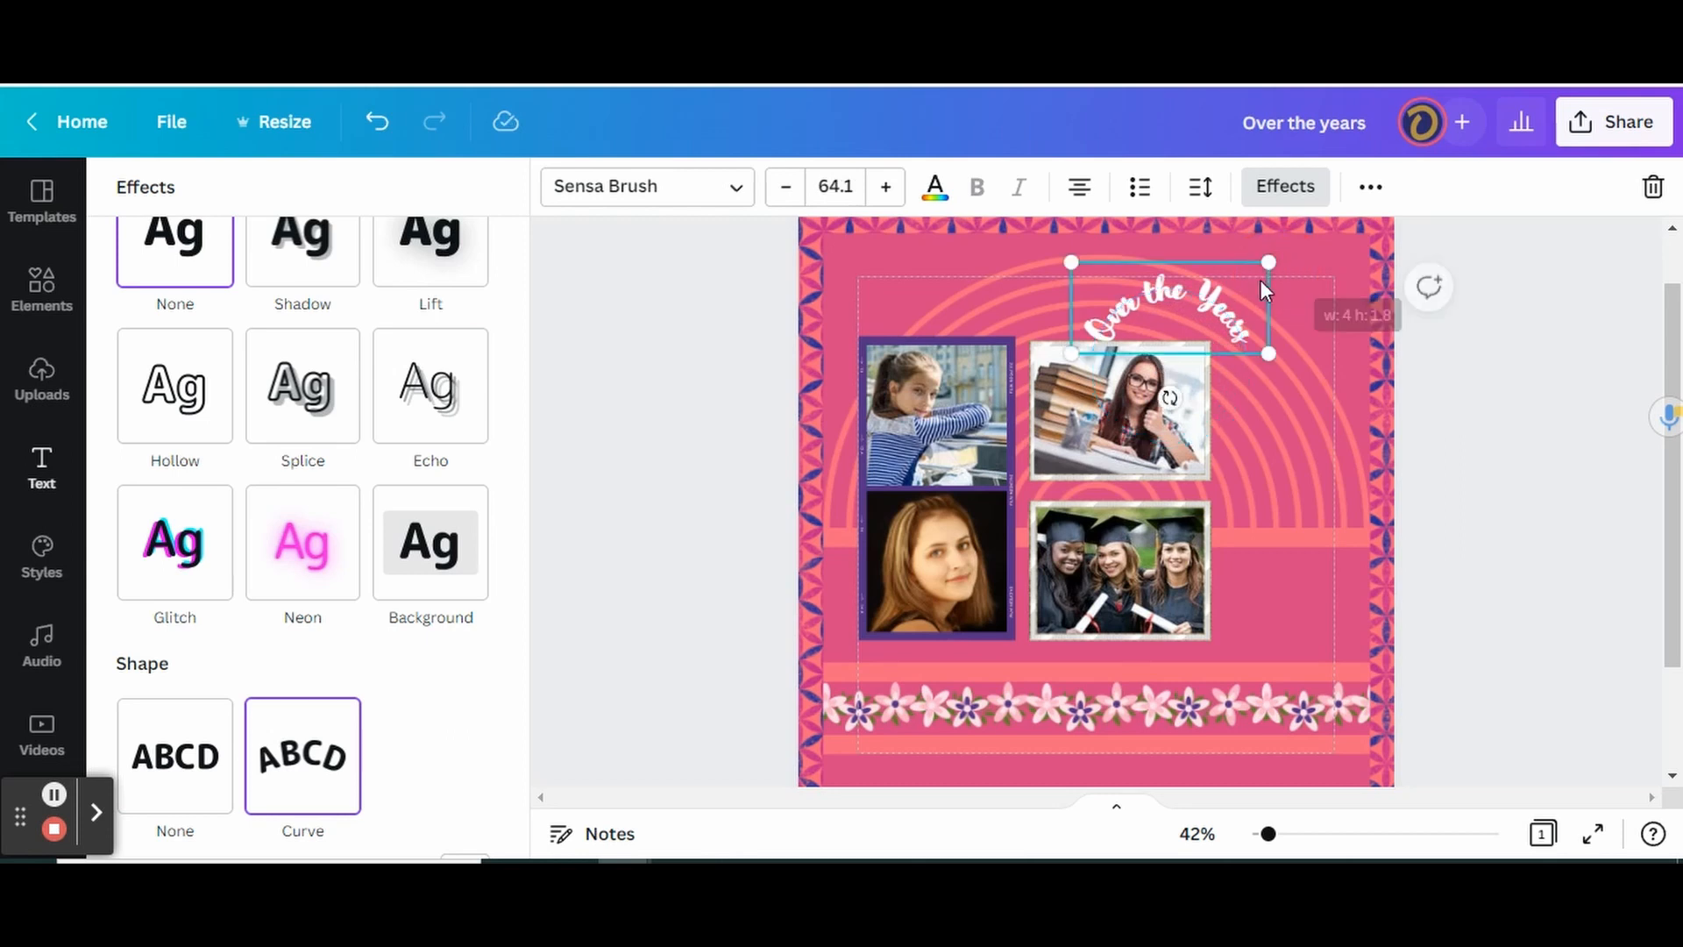
{"action": "left_click_drag", "start_coordinate": [1171, 396], "coordinate": [1147, 375]}
{"action": "left_click_drag", "start_coordinate": [1177, 297], "coordinate": [1183, 280]}
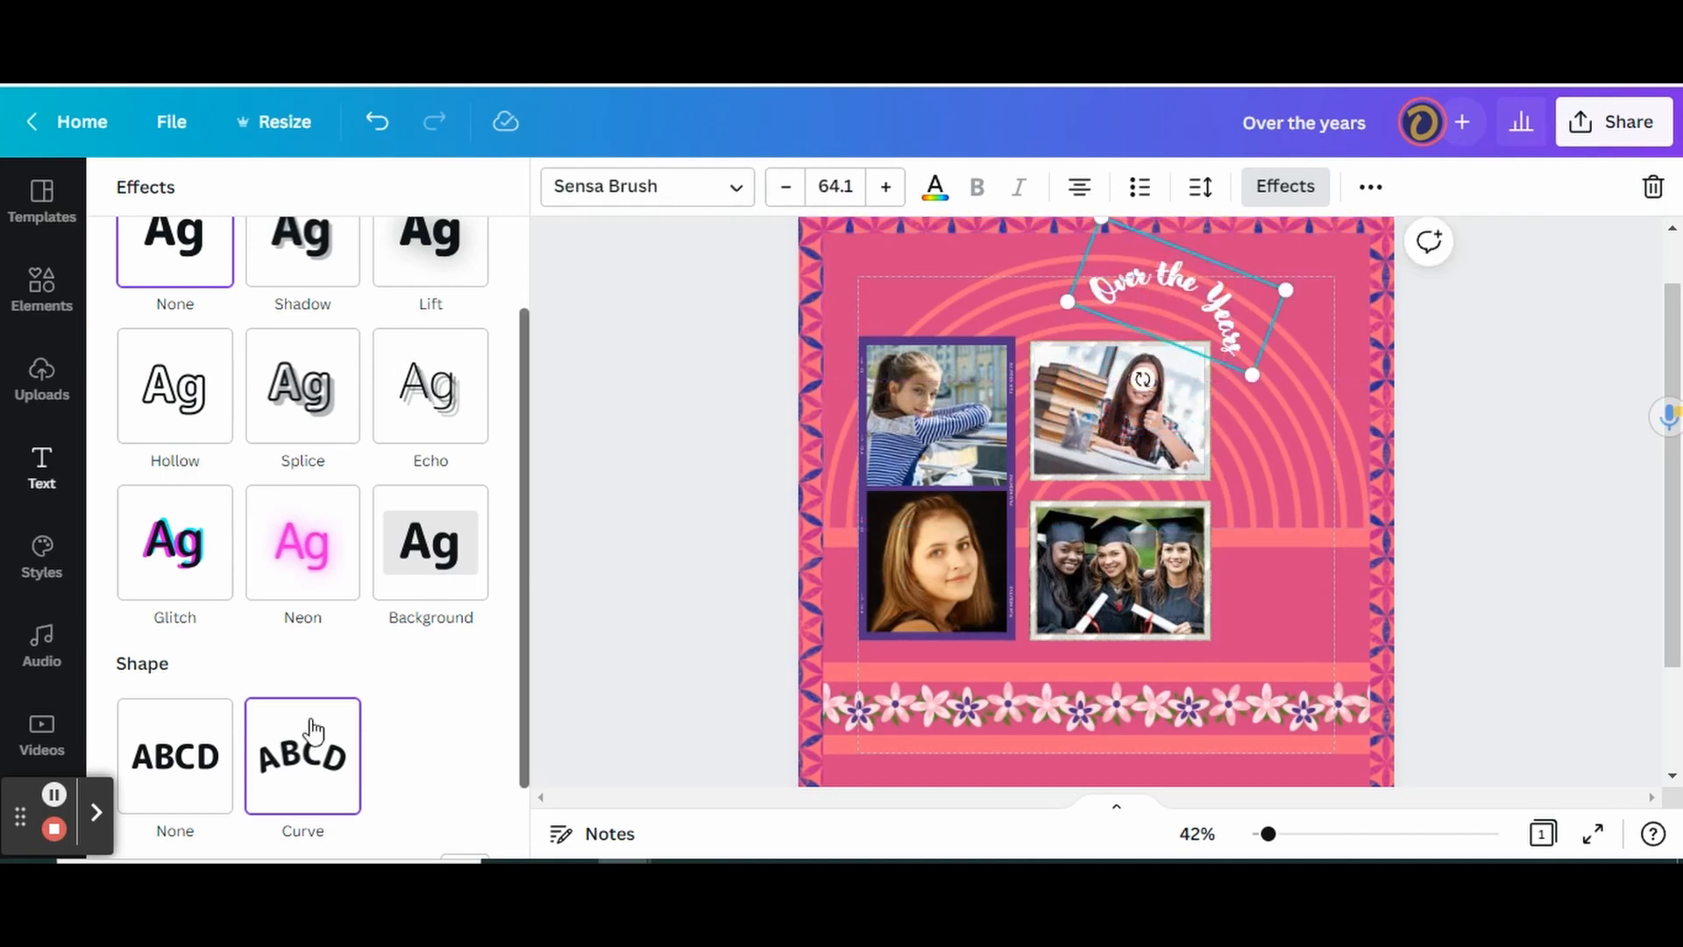
Step: Reduce the title's curve to 43 so it follows the half circle's outer arc, and deselect it
{"action": "scroll", "coordinate": [307, 733], "scroll_direction": "down", "scroll_amount": 1}
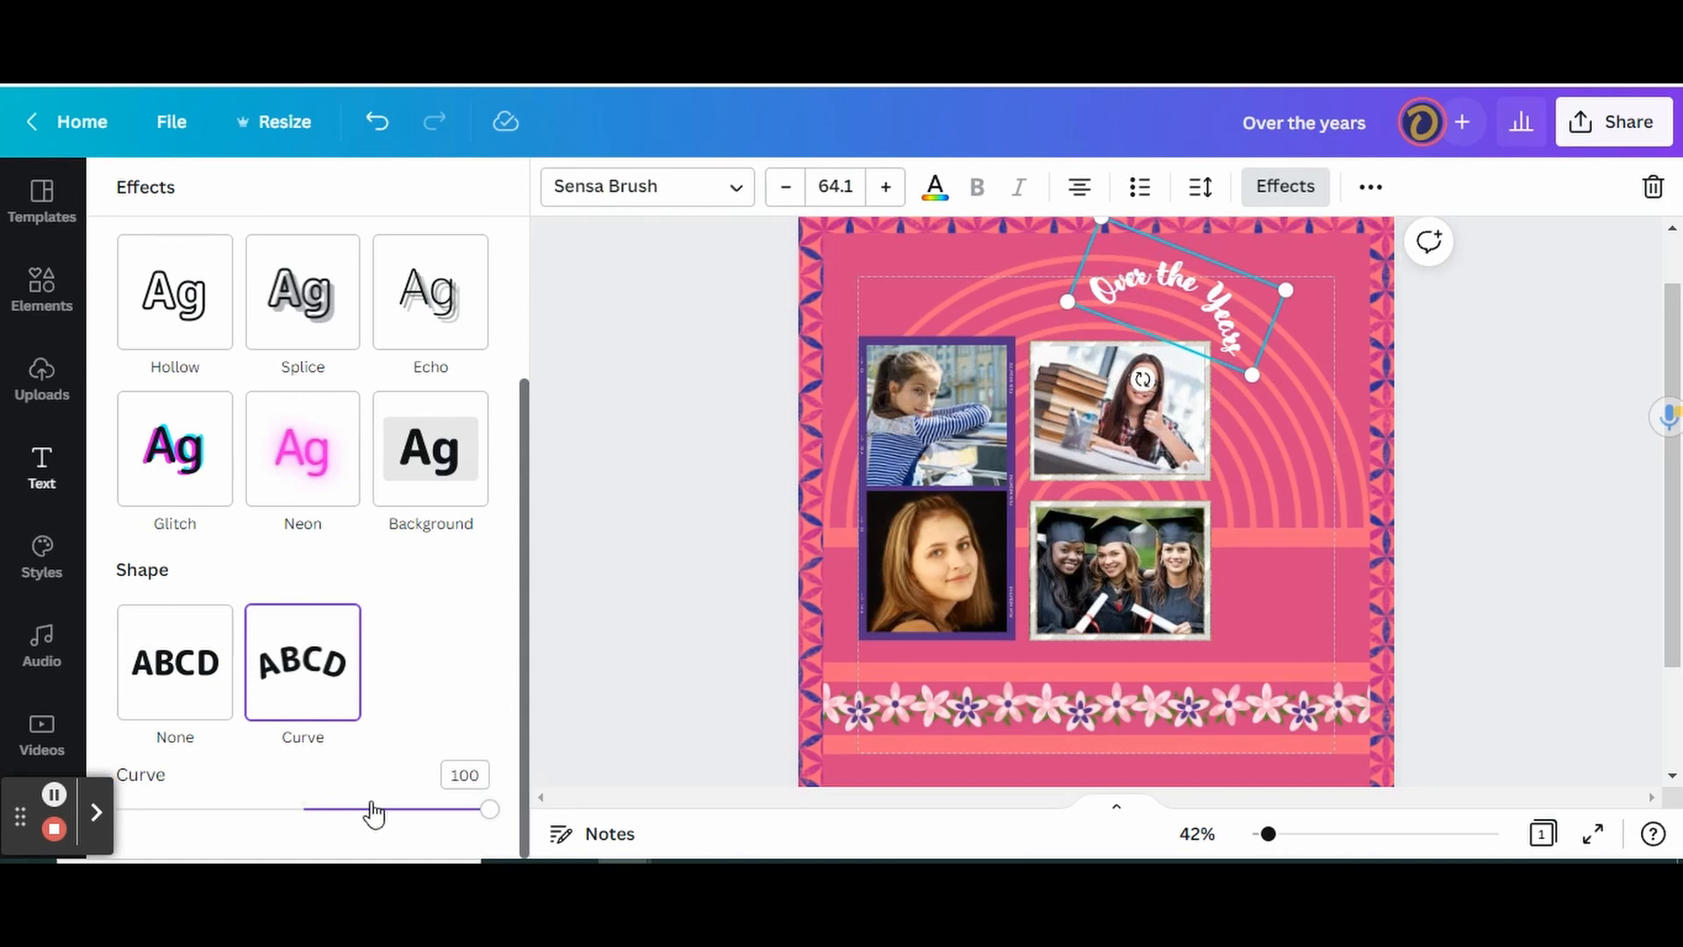
{"action": "left_click_drag", "start_coordinate": [313, 810], "coordinate": [382, 800]}
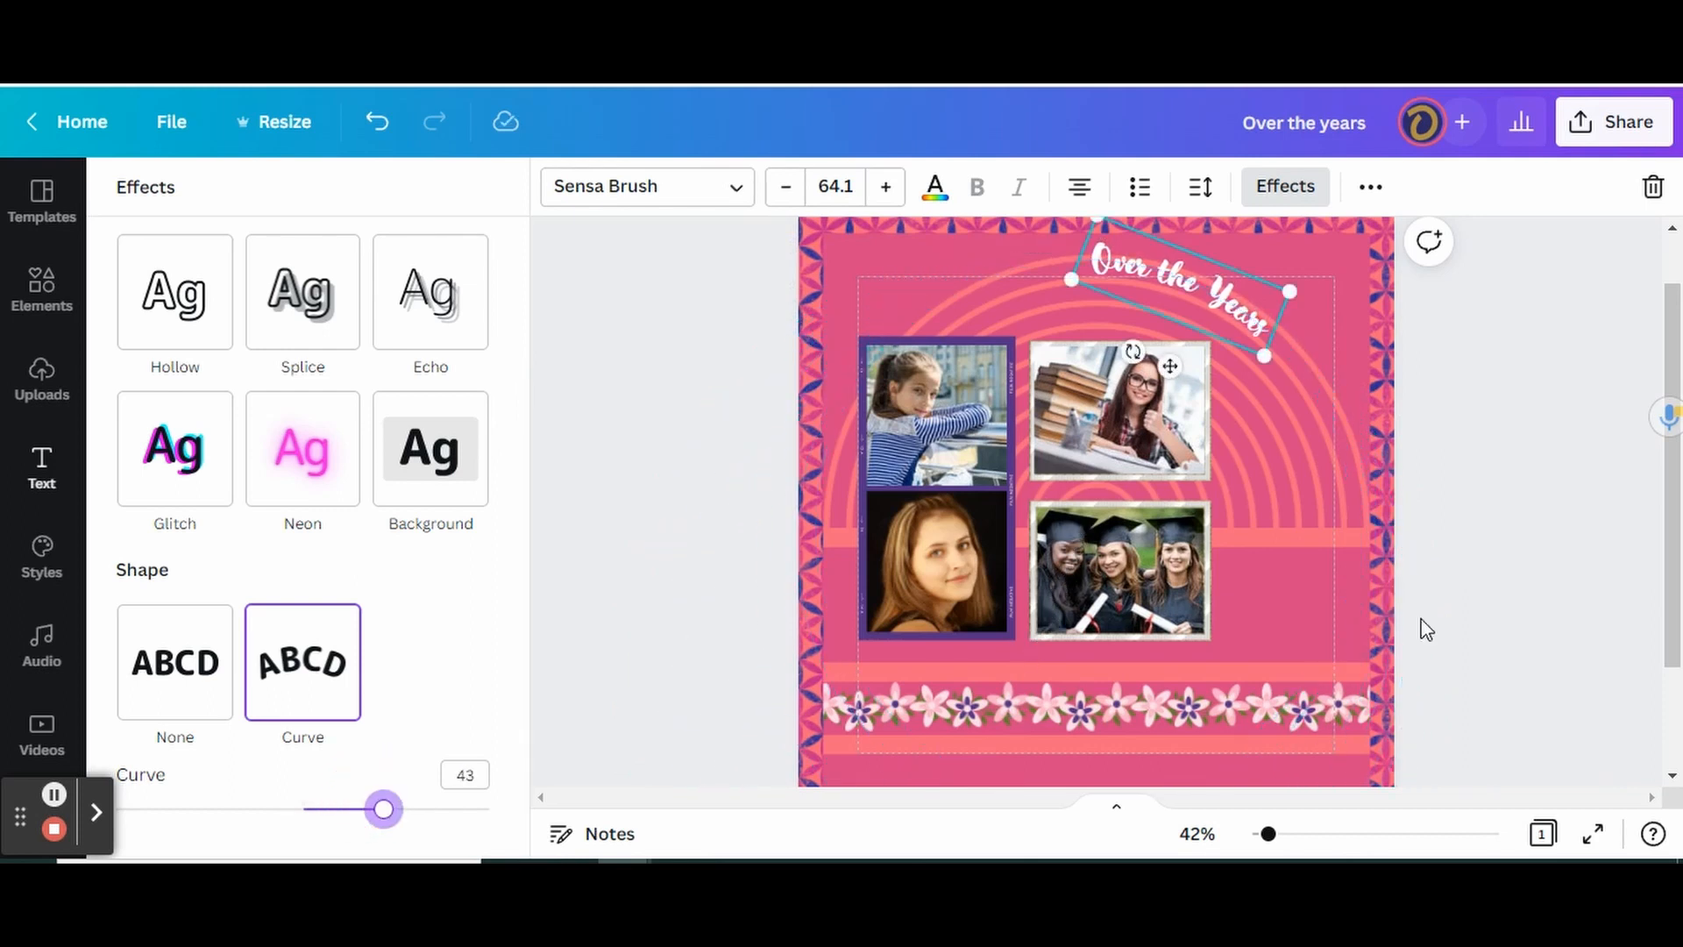
{"action": "left_click", "coordinate": [1461, 508]}
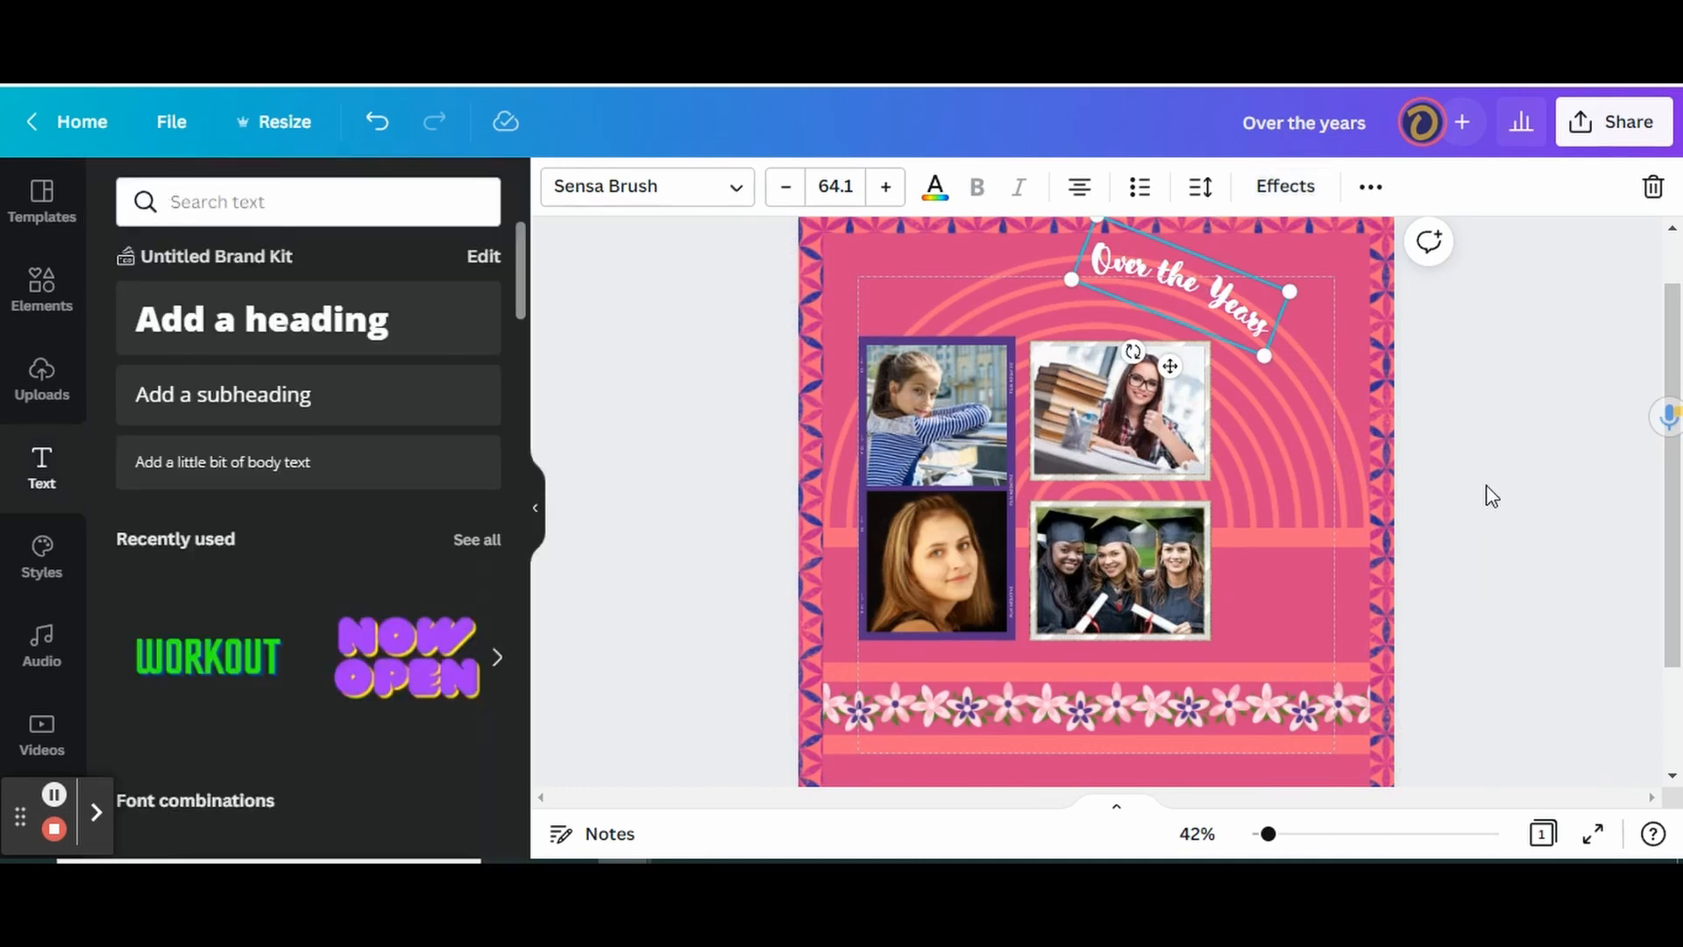
{"action": "left_click", "coordinate": [1485, 543]}
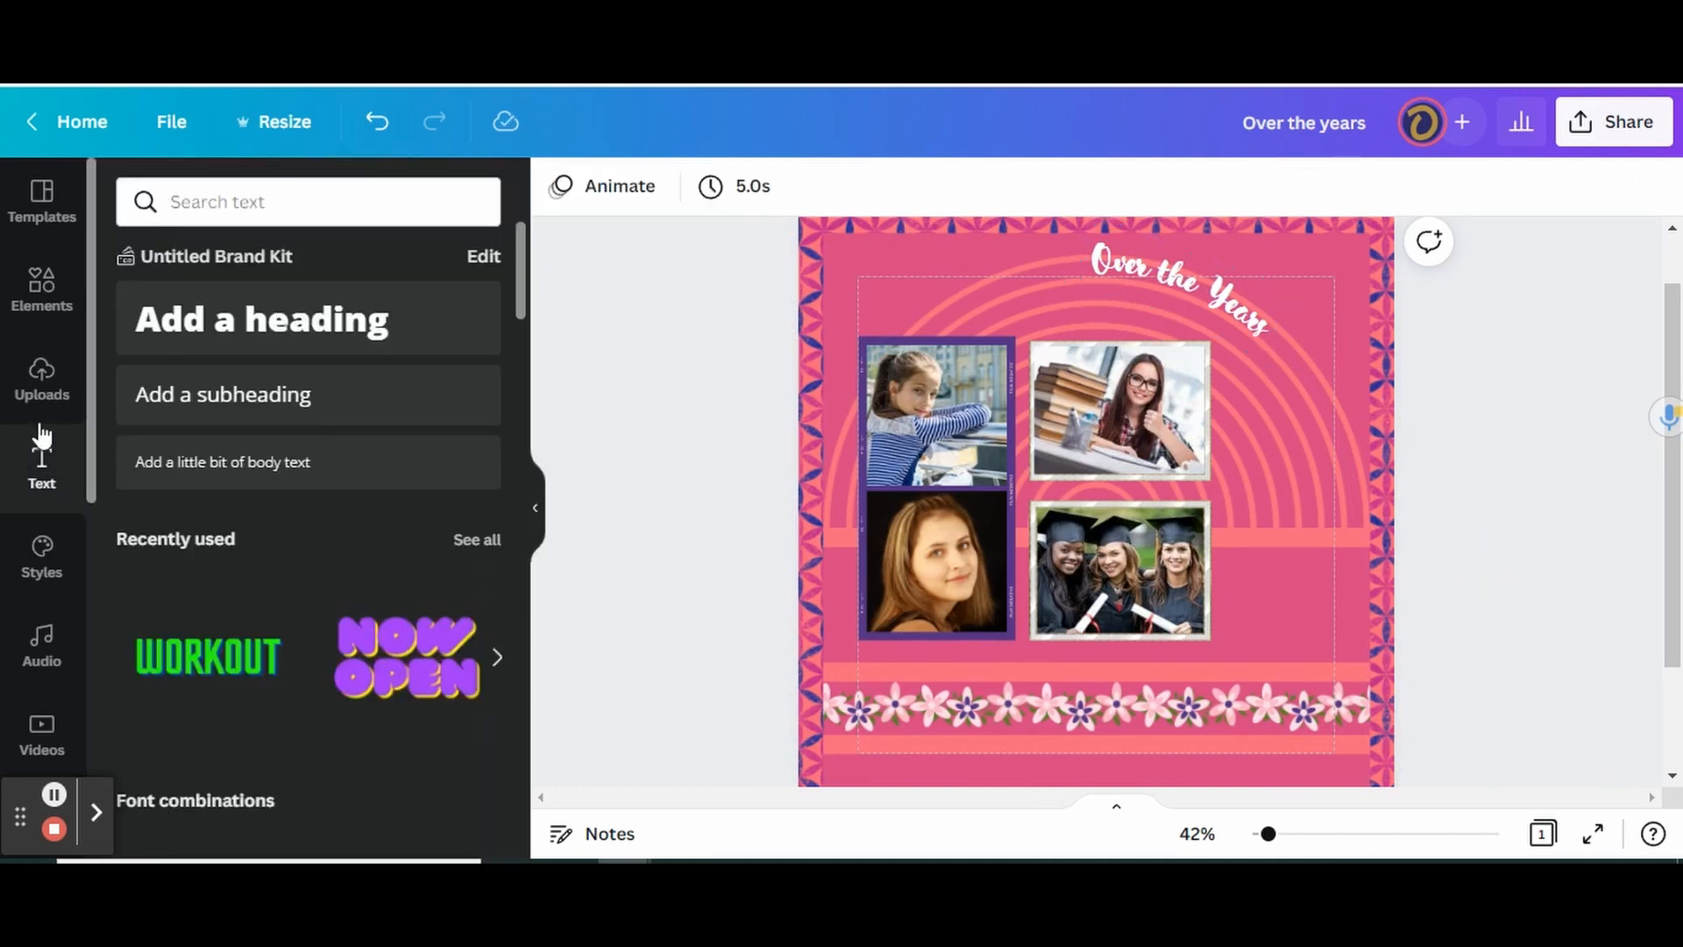
Step: Add a white subheading with the person's first name beside the student photo and set its font to Archivo Black
{"action": "left_click", "coordinate": [150, 401]}
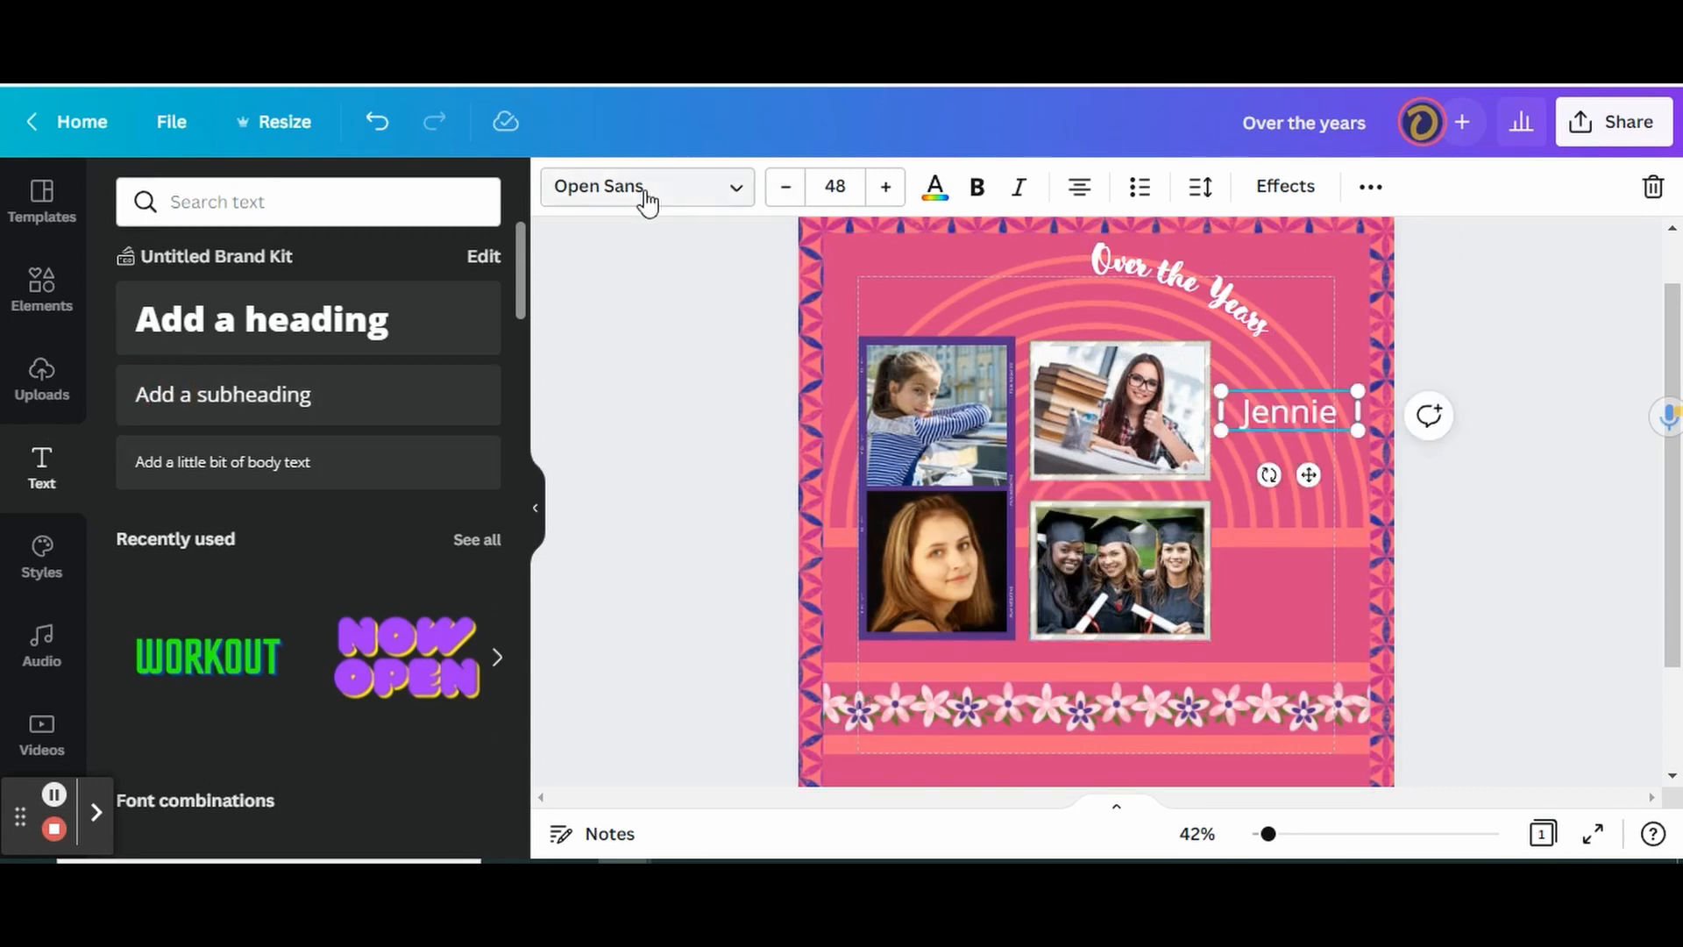
{"action": "left_click", "coordinate": [647, 194]}
{"action": "type", "text": "sensa"}
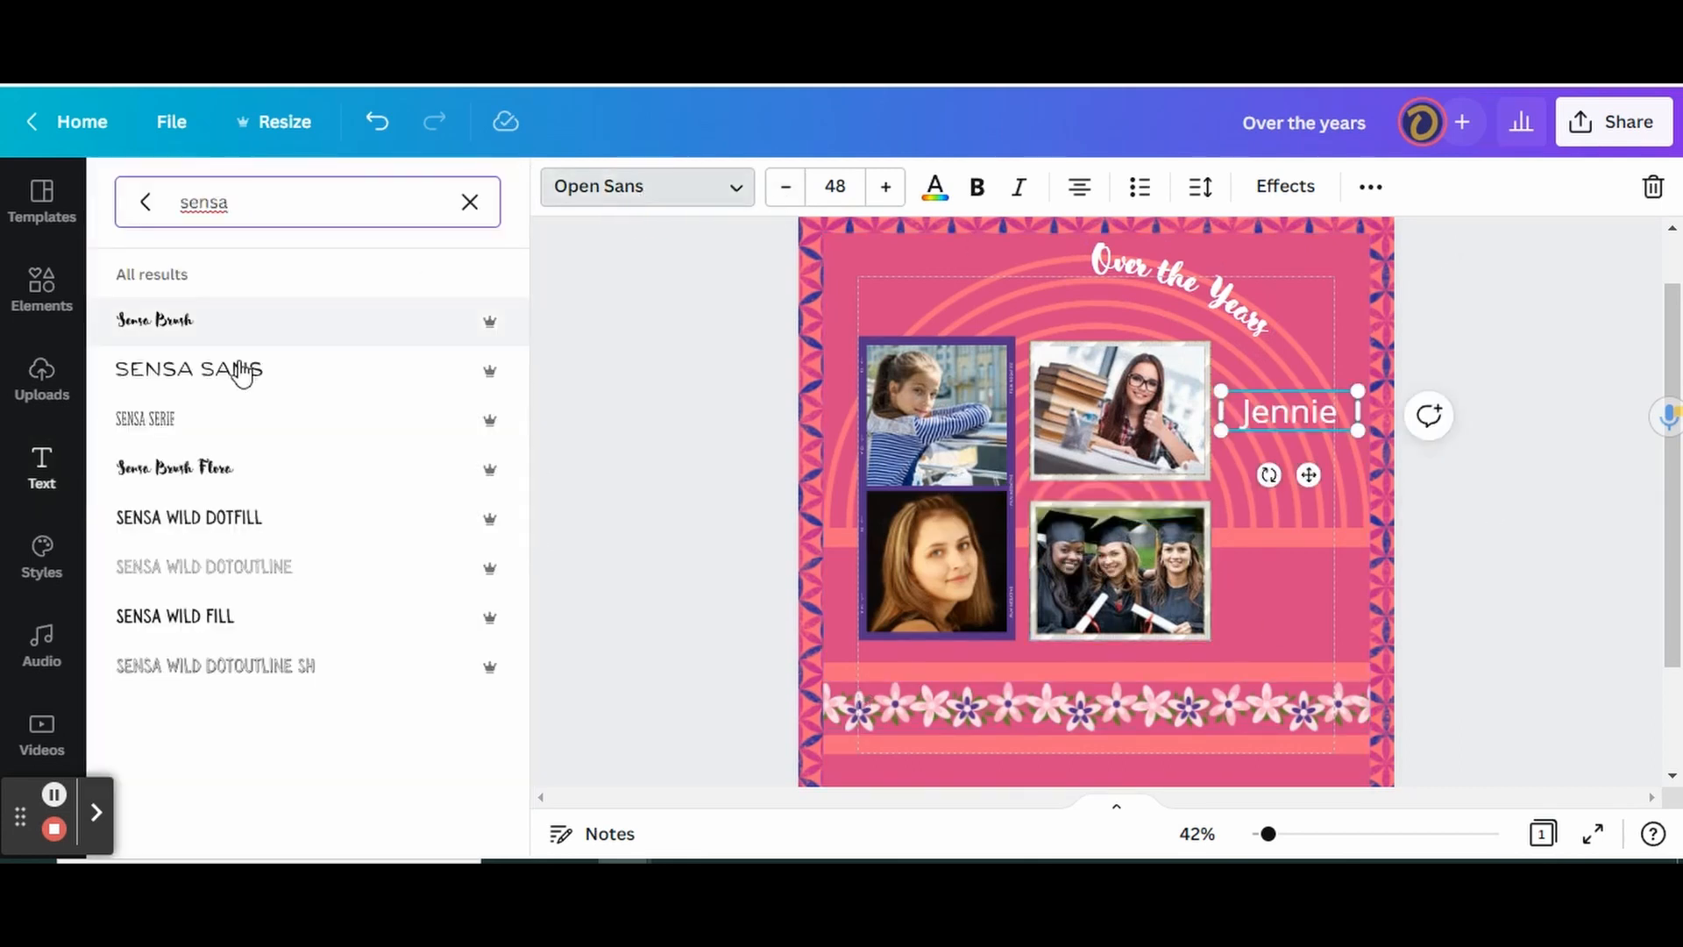
{"action": "double_click", "coordinate": [237, 195]}
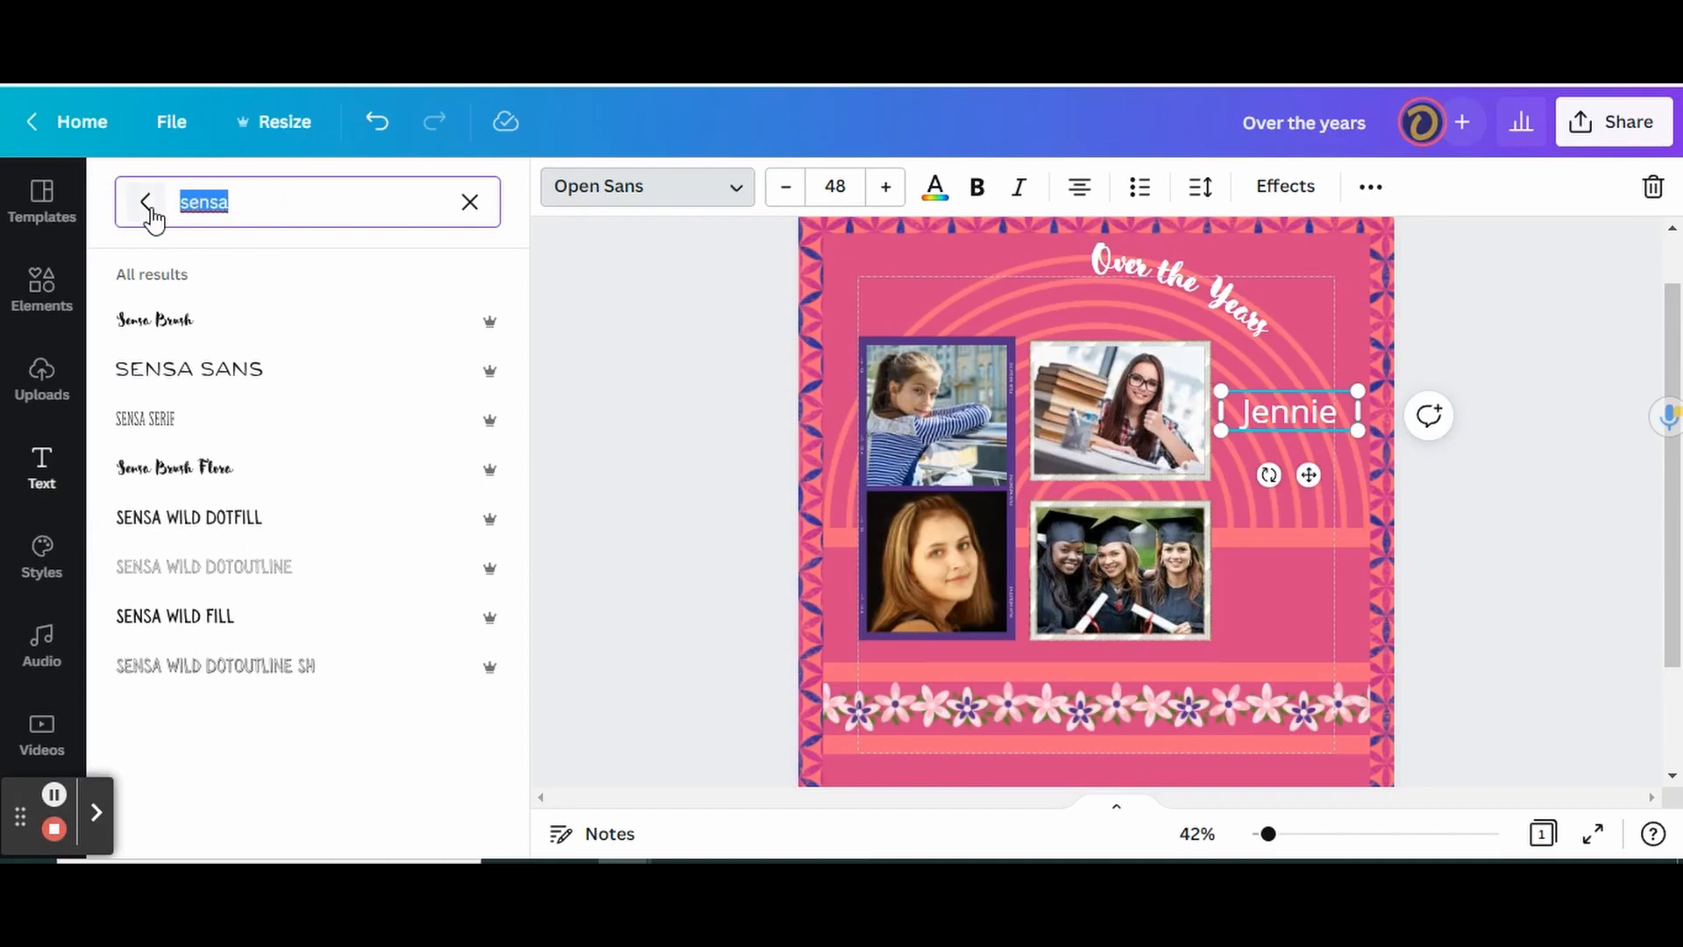
{"action": "type", "text": "archiv"}
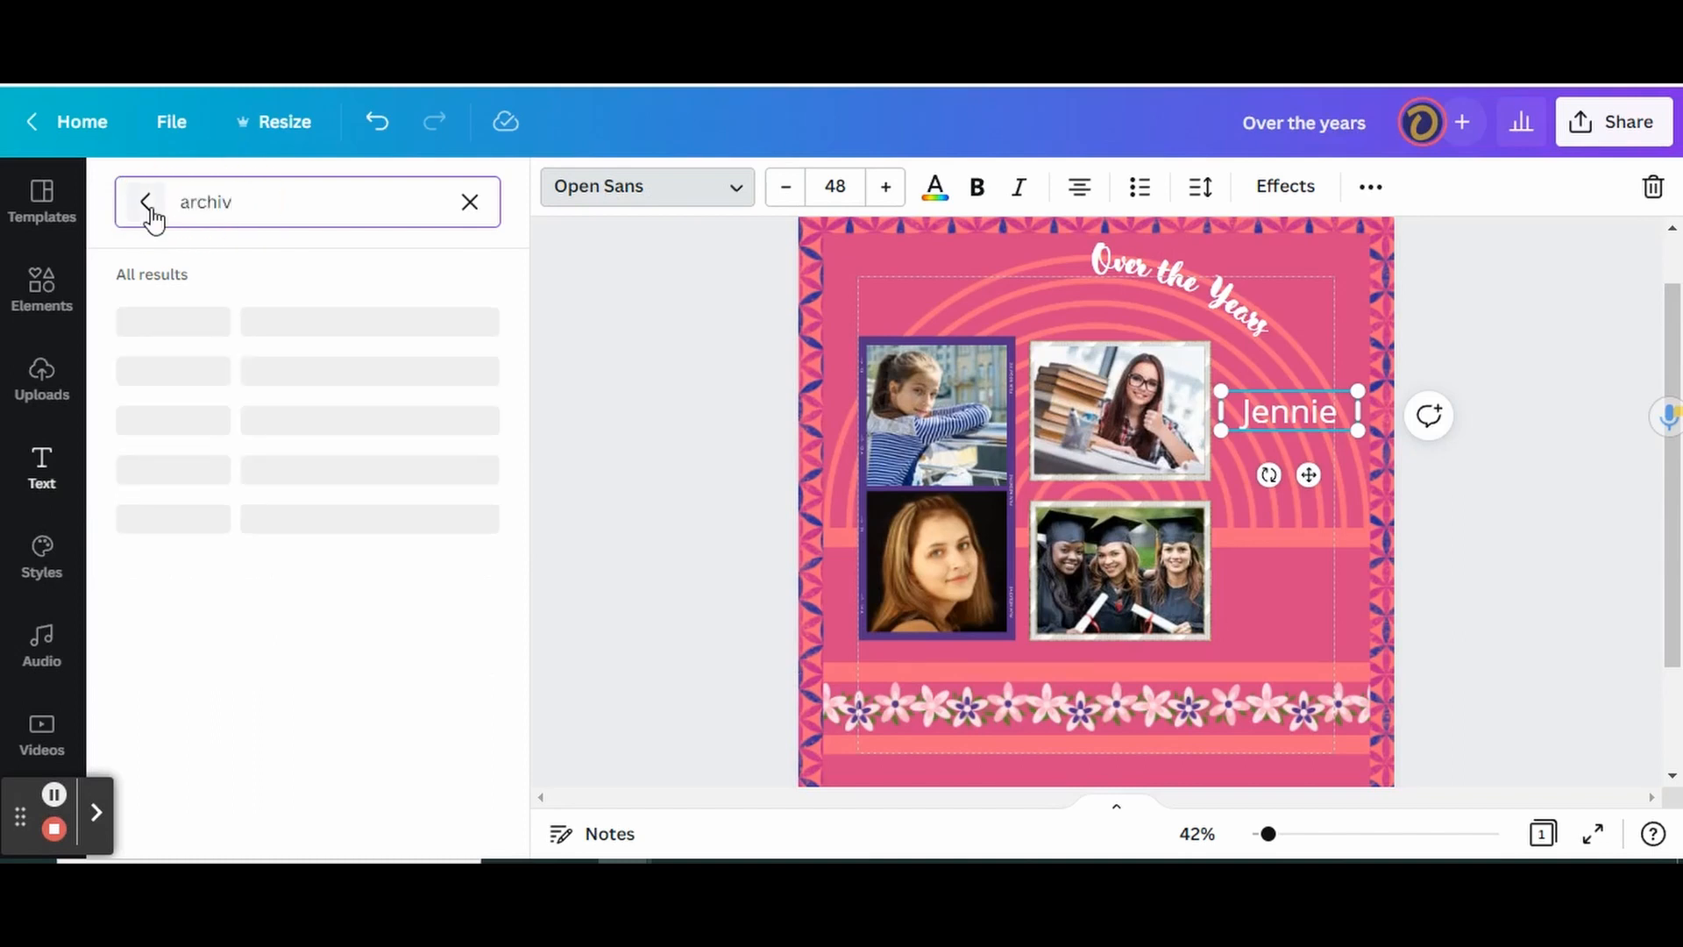
{"action": "left_click", "coordinate": [235, 384]}
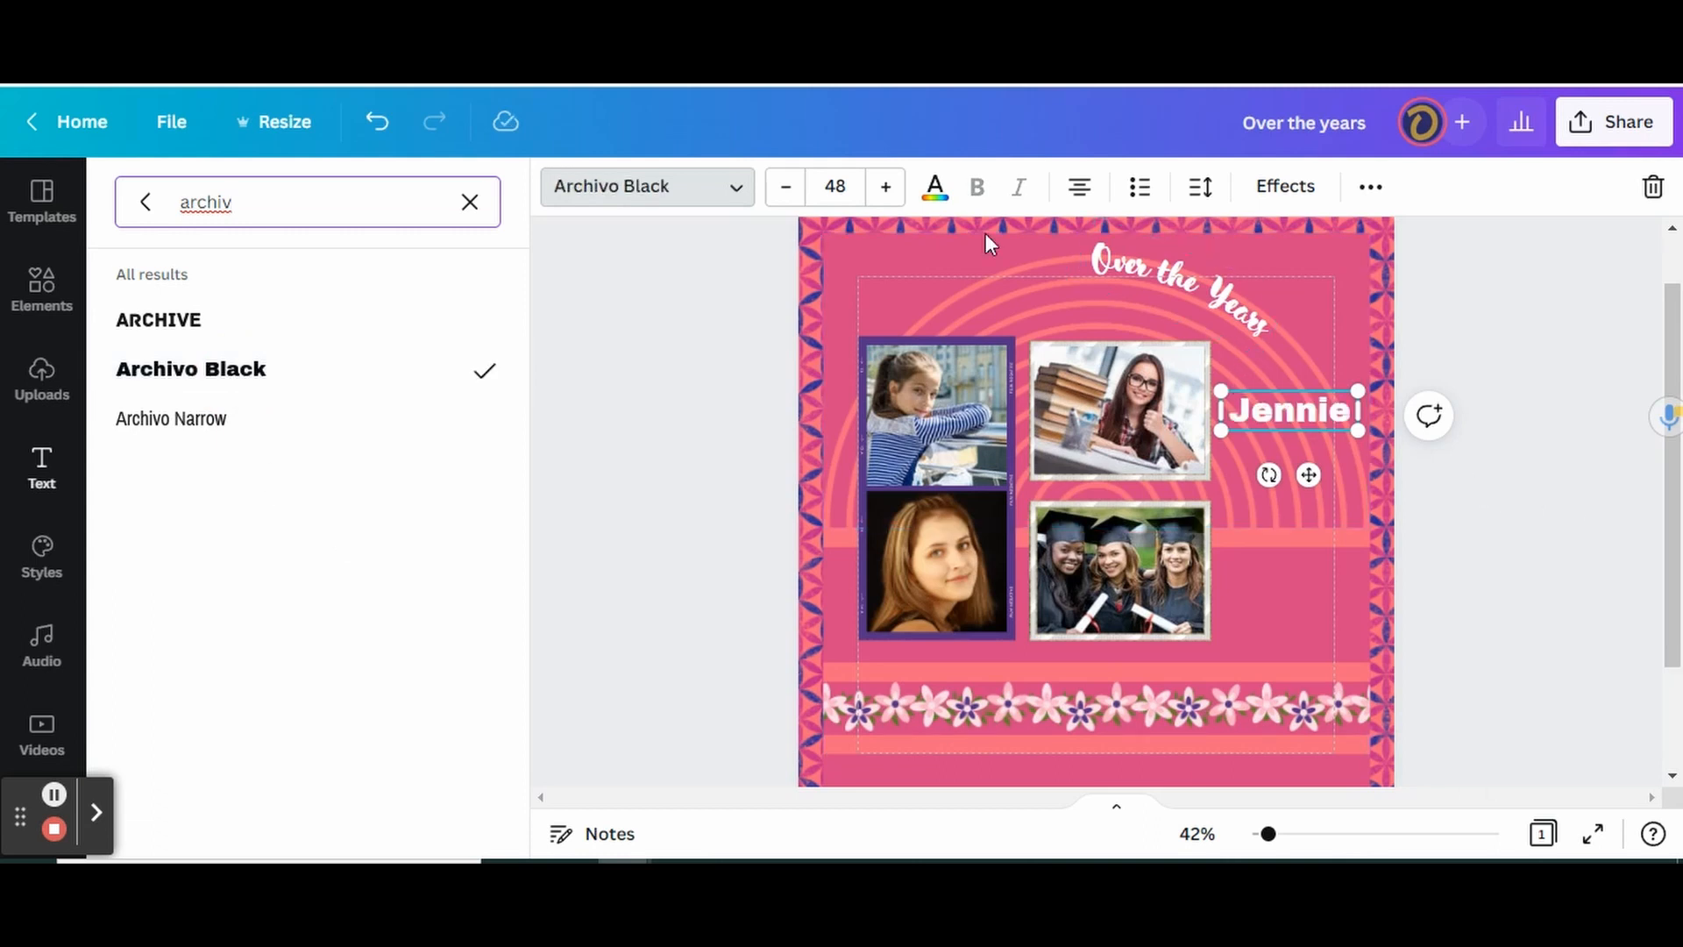
Step: Reduce the name text's font size to 41
{"action": "left_click", "coordinate": [786, 187]}
{"action": "left_click", "coordinate": [787, 187]}
{"action": "left_click", "coordinate": [786, 187]}
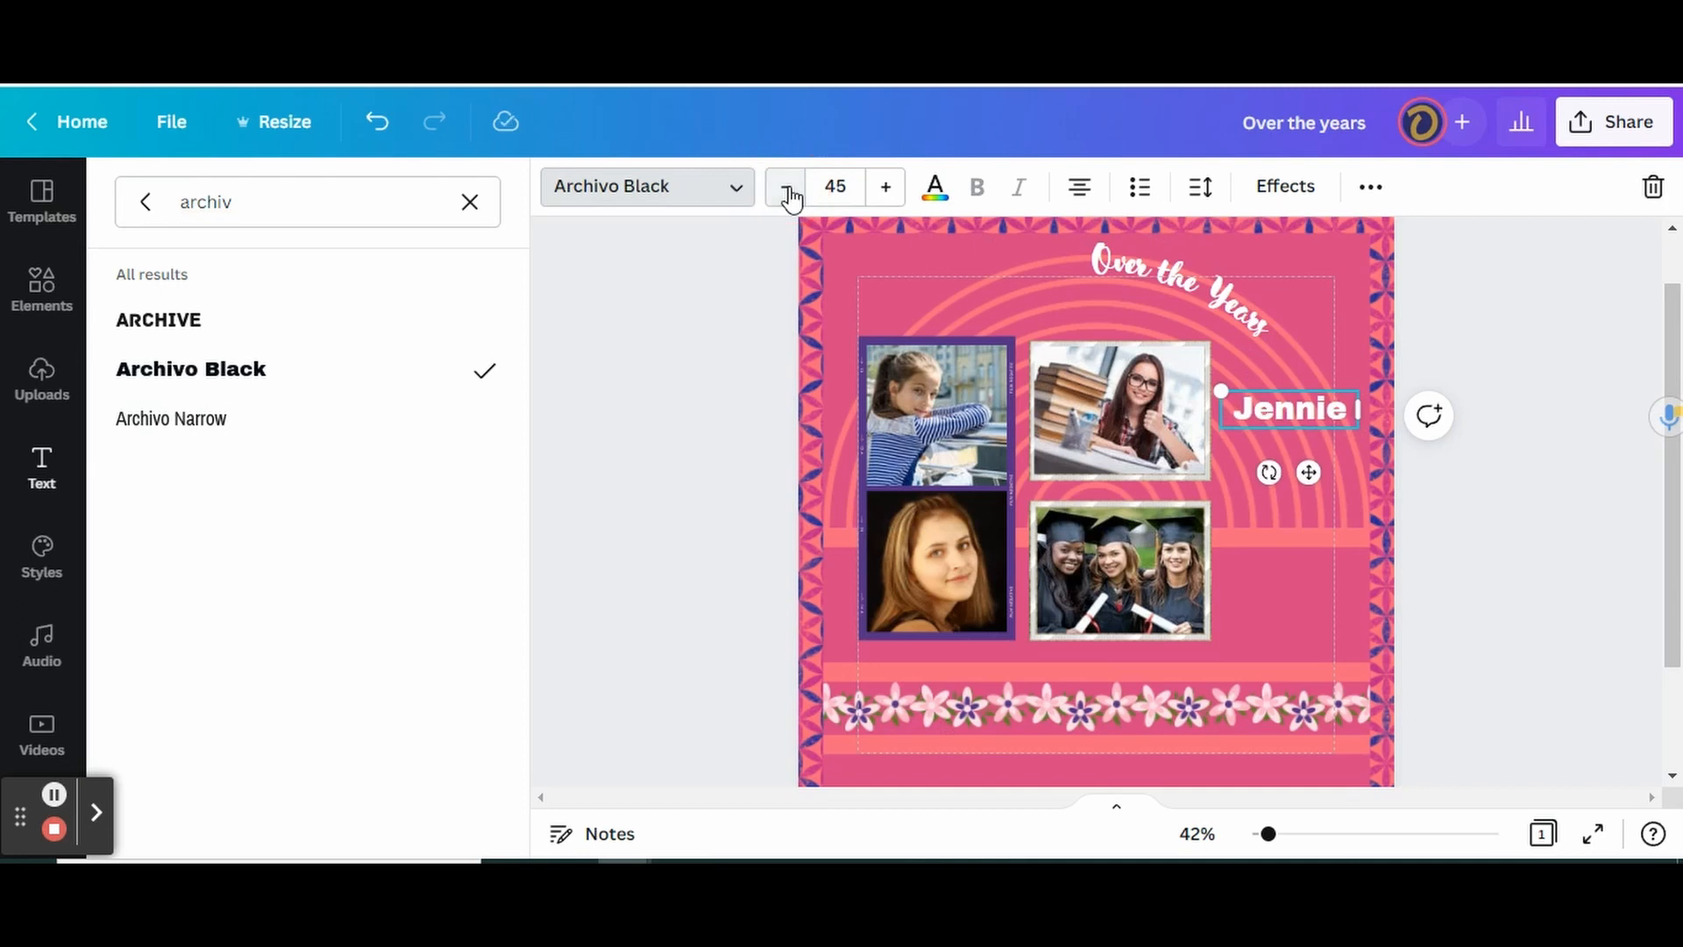
{"action": "left_click", "coordinate": [786, 187]}
{"action": "left_click", "coordinate": [786, 187]}
{"action": "left_click", "coordinate": [786, 188]}
{"action": "left_click", "coordinate": [786, 188]}
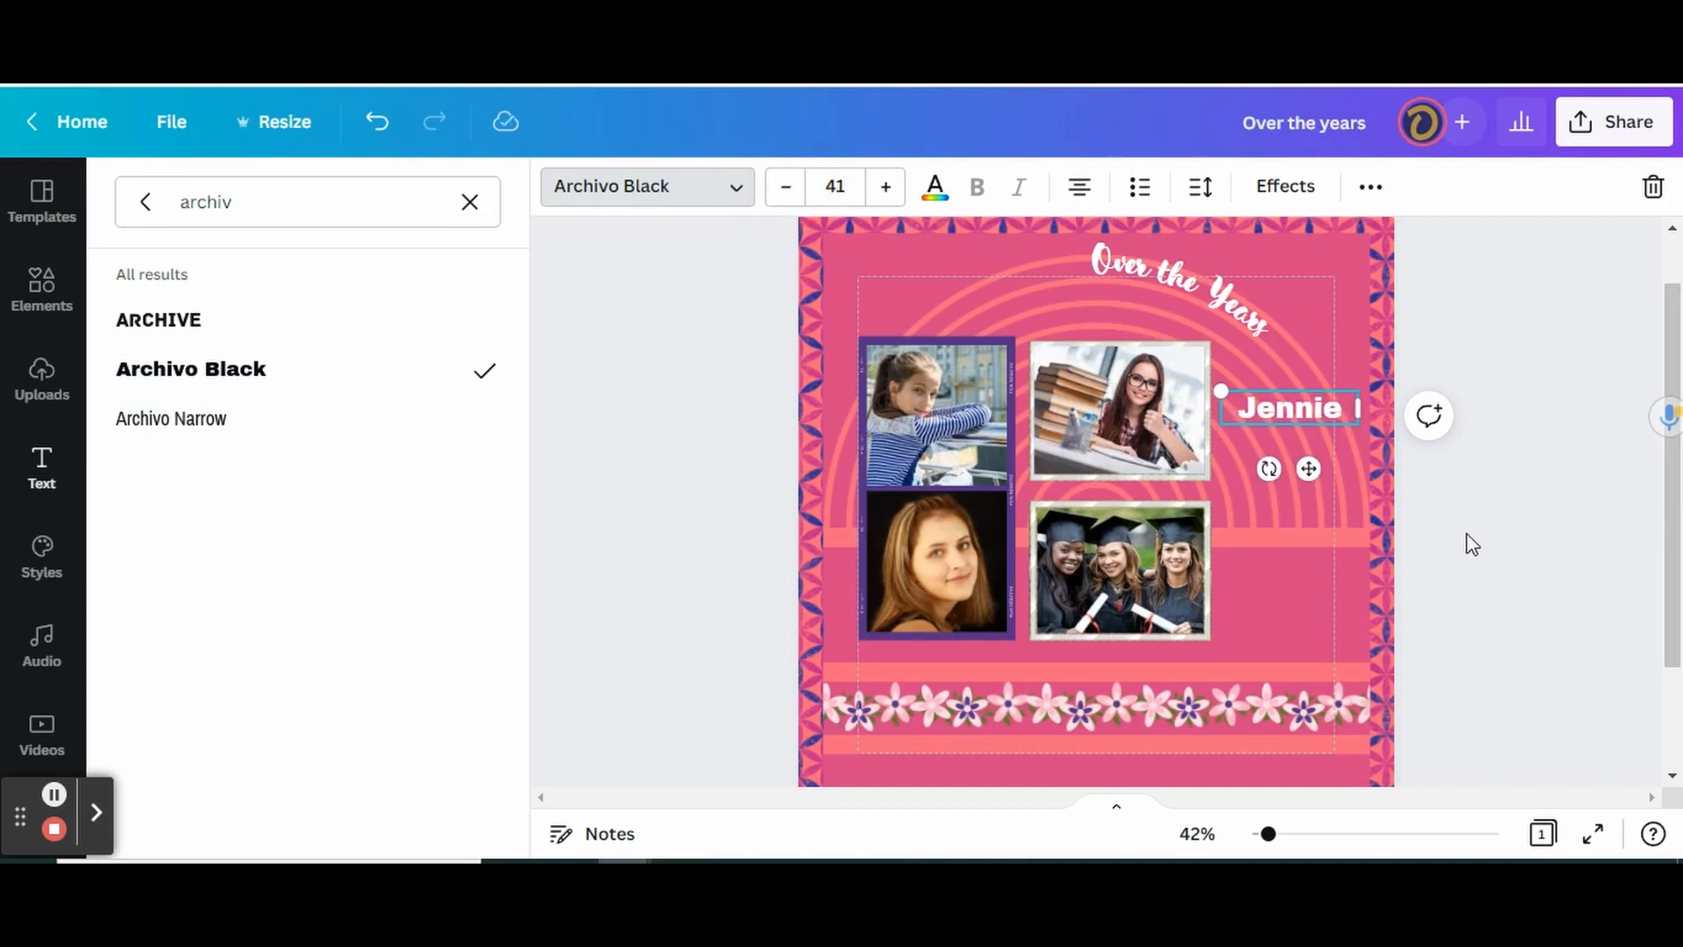
Step: Place a smaller matching text line reading "1980-1993" directly beneath the name
{"action": "left_click_drag", "start_coordinate": [1308, 469], "coordinate": [1306, 501]}
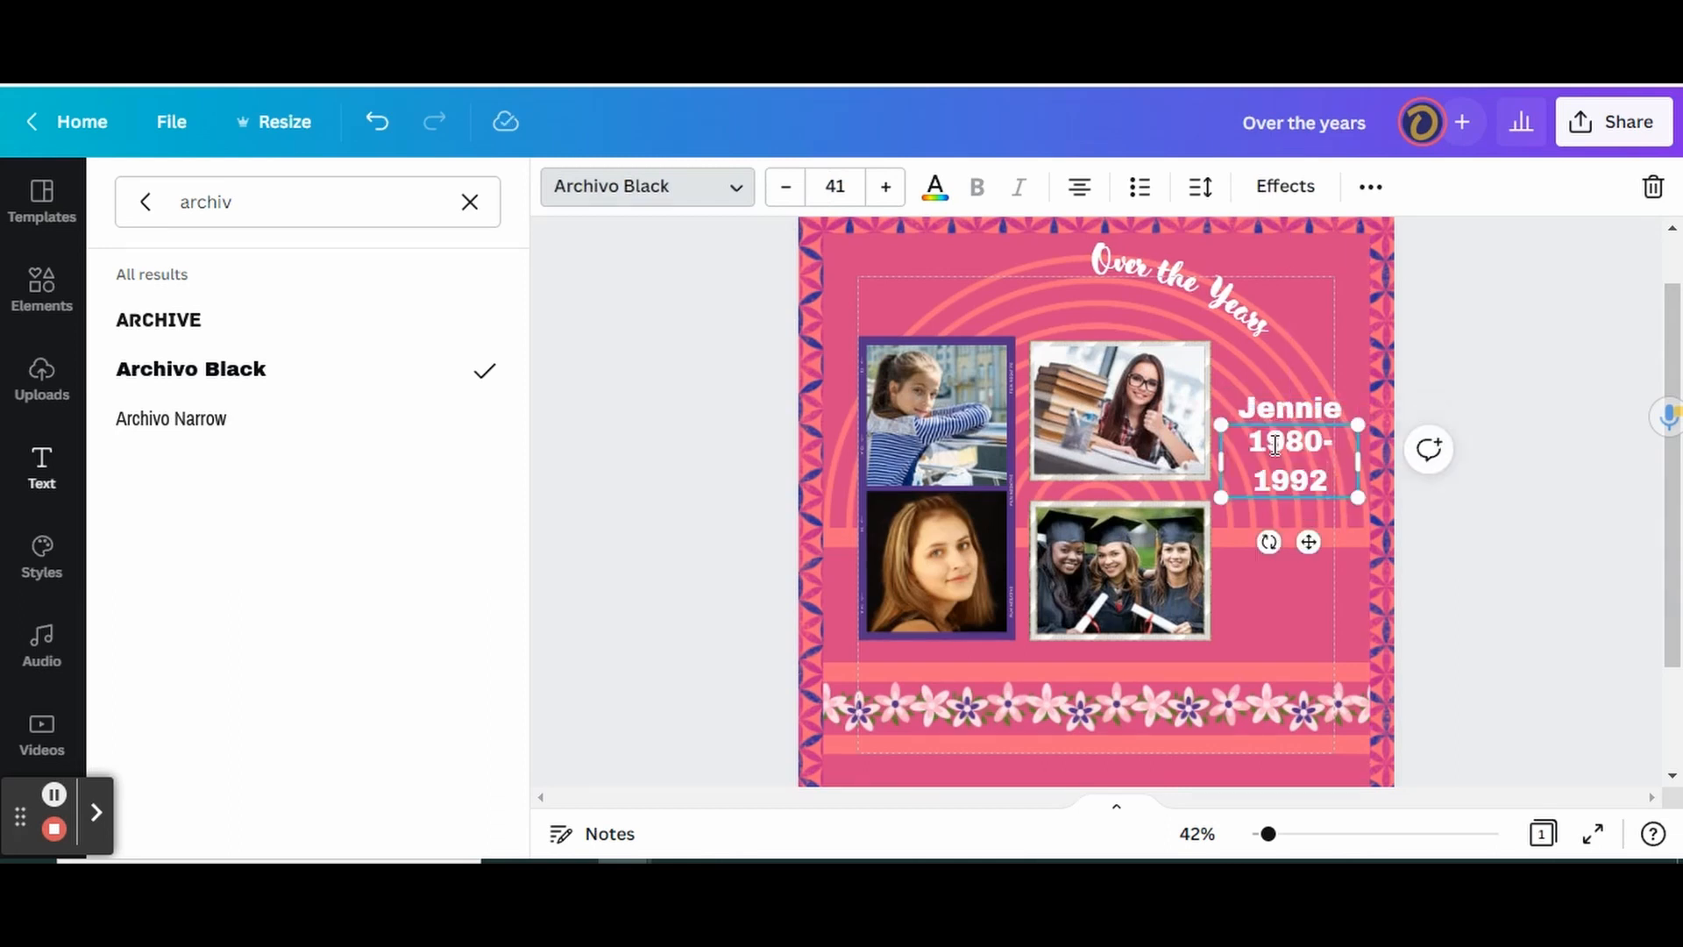
{"action": "key", "text": "BackSpace"}
{"action": "type", "text": "3"}
{"action": "left_click", "coordinate": [1526, 445]}
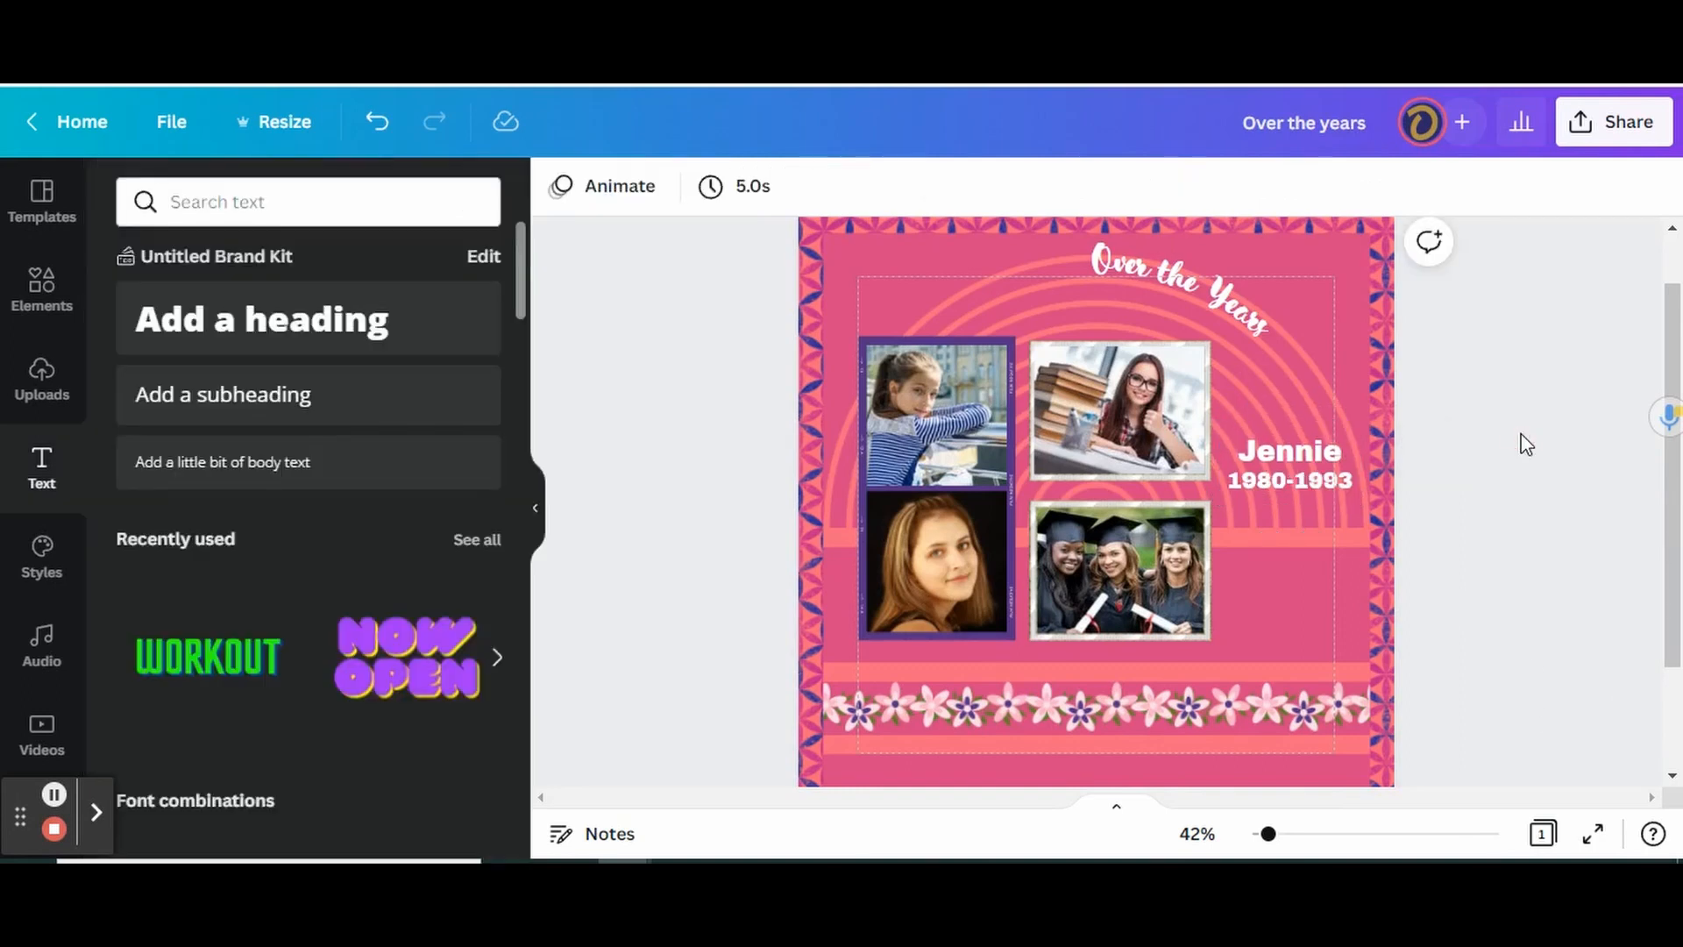